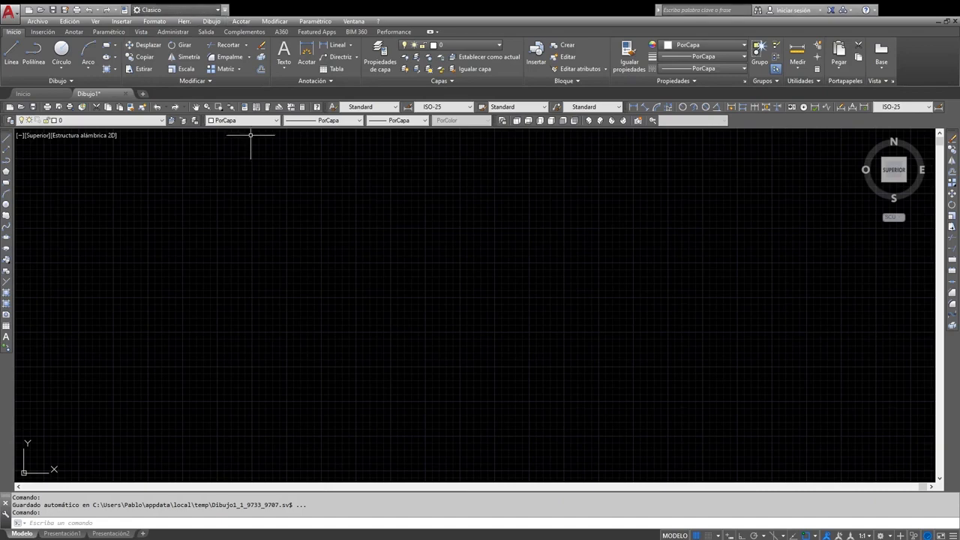
Step: Draw two connected line segments, one nearly horizontal across the middle of the drawing and one sloping steeply down from its right end
{"action": "left_click", "coordinate": [213, 22]}
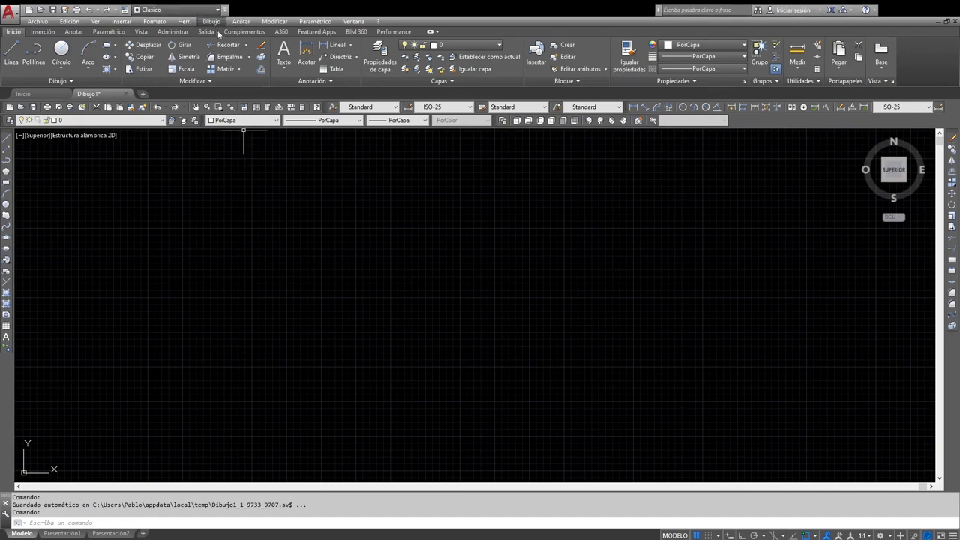
{"action": "left_click", "coordinate": [222, 50]}
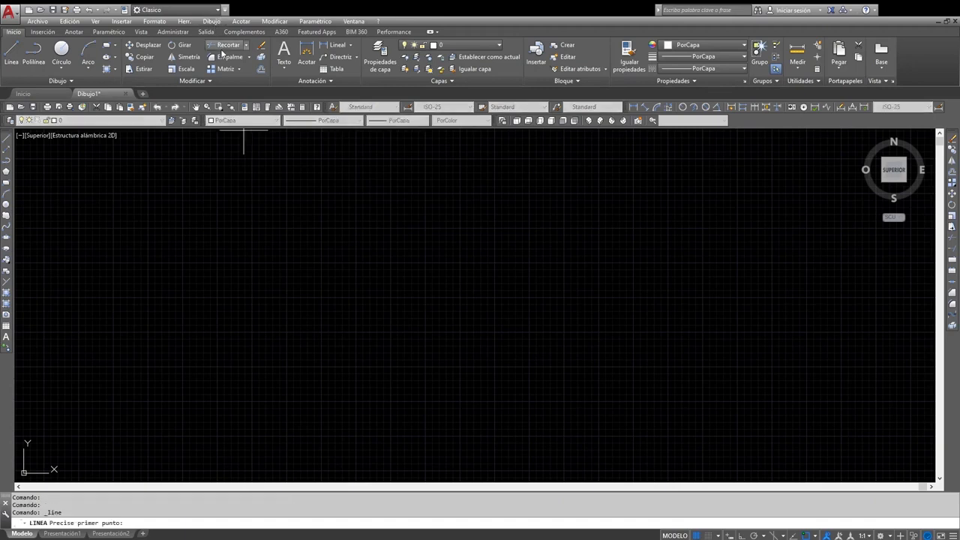
{"action": "left_click", "coordinate": [268, 240]}
{"action": "left_click", "coordinate": [462, 237]}
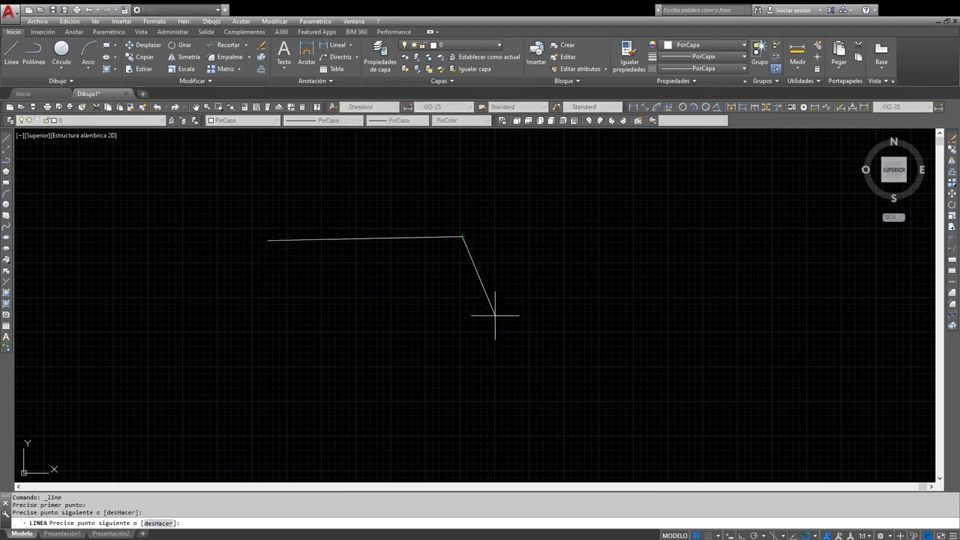
{"action": "left_click", "coordinate": [494, 315]}
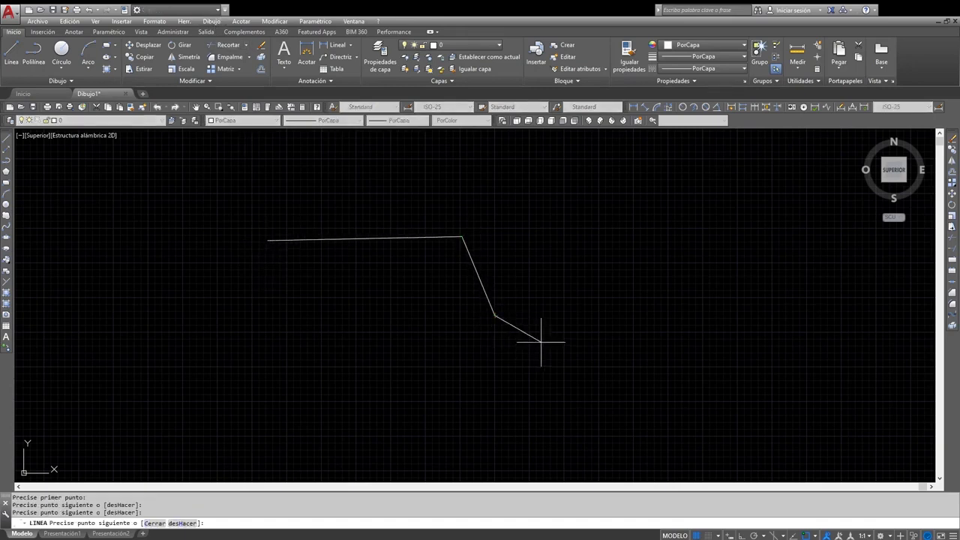
{"action": "key", "text": "Return"}
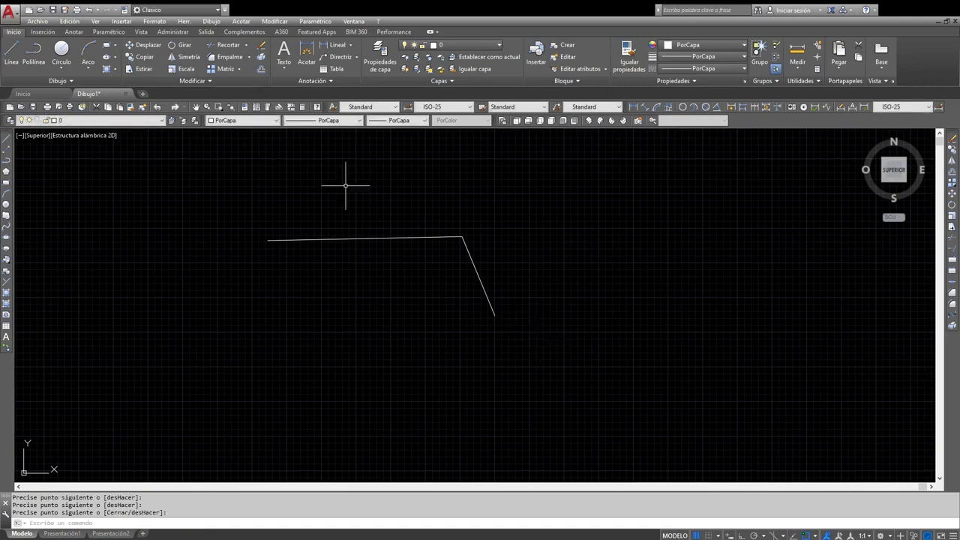
Step: Draw a second two-segment line above the first, descending gently to the right and ending in a short steeper segment
{"action": "left_click", "coordinate": [12, 51]}
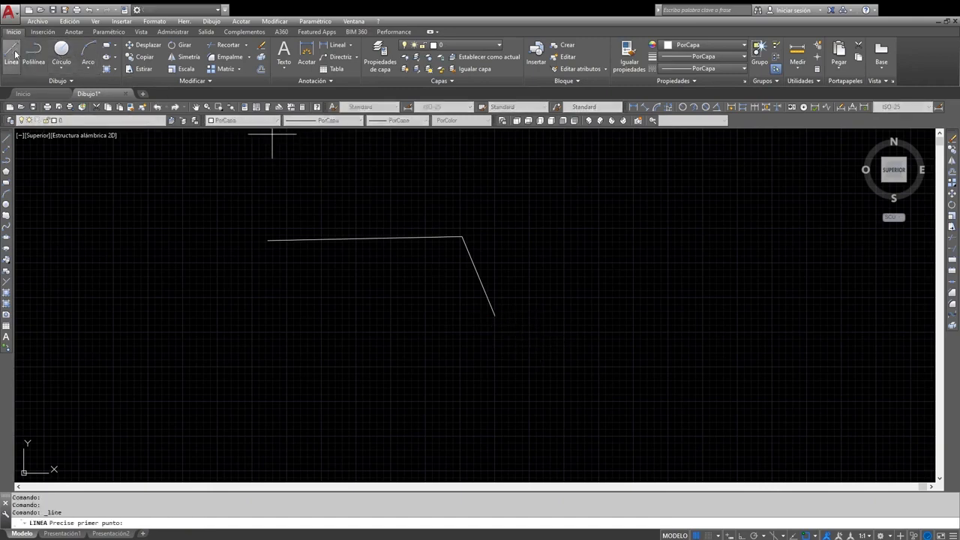
{"action": "left_click", "coordinate": [278, 188]}
{"action": "left_click", "coordinate": [574, 236]}
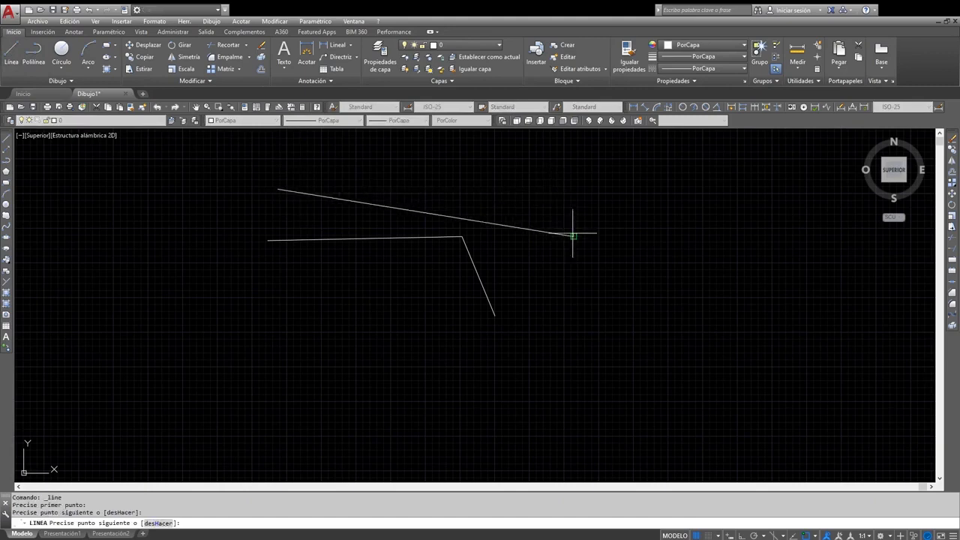
{"action": "left_click", "coordinate": [619, 293]}
{"action": "key", "text": "Return"}
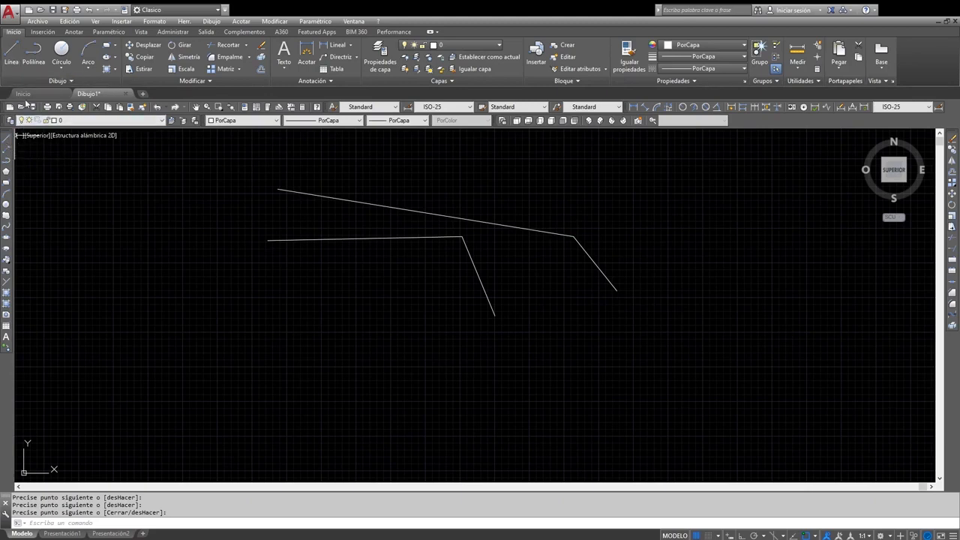
Step: Undock the vertical Draw toolbar and dock it horizontally in the second toolbar row above the drawing area
{"action": "left_click", "coordinate": [43, 31]}
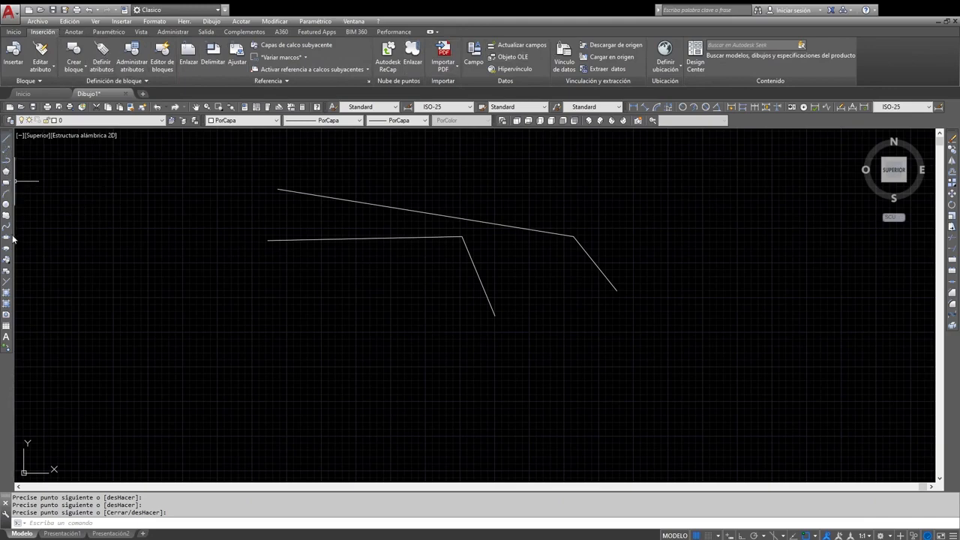
{"action": "left_click_drag", "start_coordinate": [7, 130], "coordinate": [69, 177]}
{"action": "left_click_drag", "start_coordinate": [261, 344], "coordinate": [290, 419]}
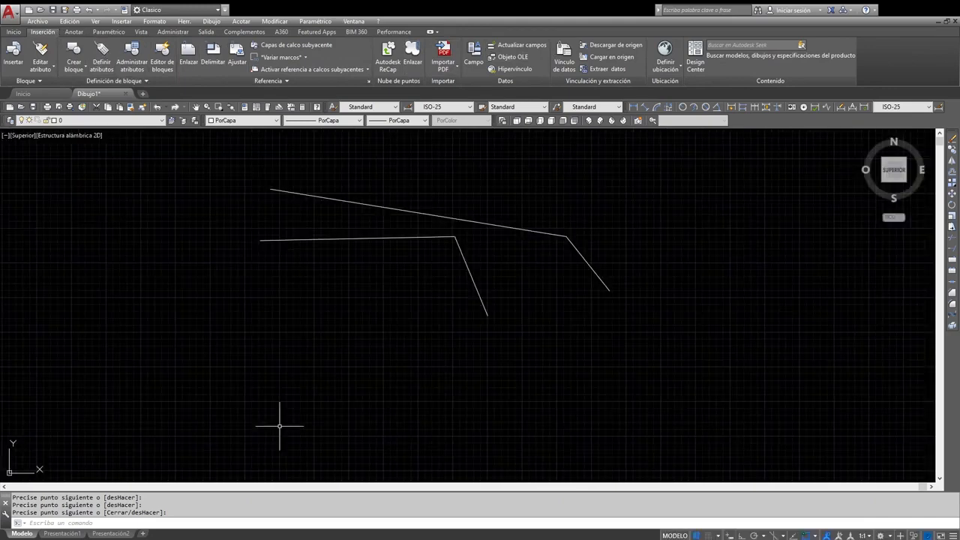
{"action": "left_click_drag", "start_coordinate": [175, 419], "coordinate": [283, 398]}
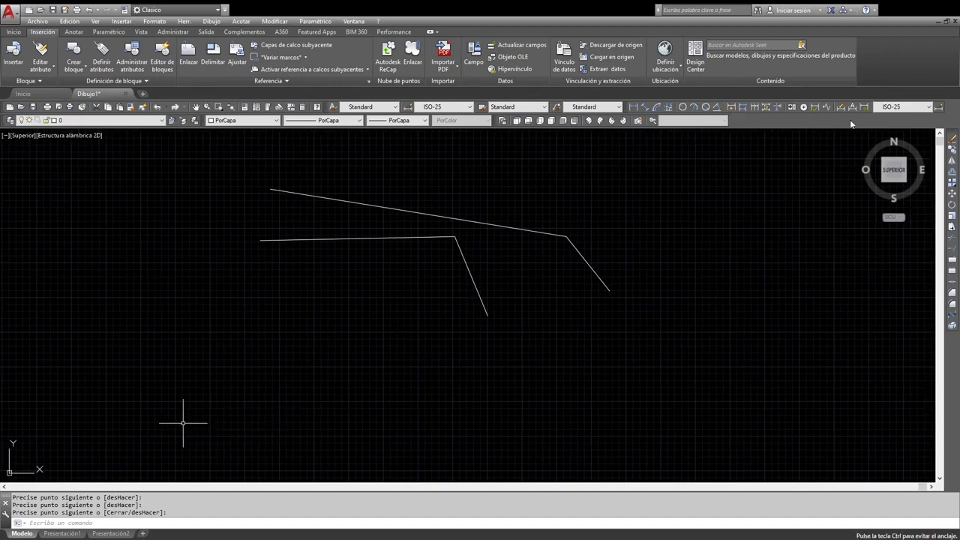
{"action": "left_click_drag", "start_coordinate": [850, 119], "coordinate": [741, 122]}
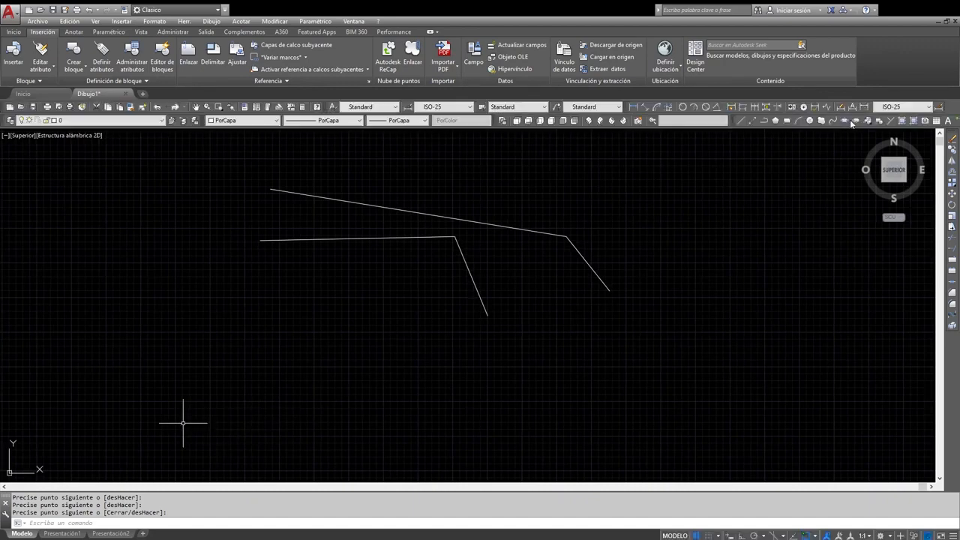
Step: Draw a two-segment line below the existing ones, nearly horizontal and then sloping down to the right
{"action": "left_click", "coordinate": [741, 121]}
{"action": "left_click", "coordinate": [342, 355]}
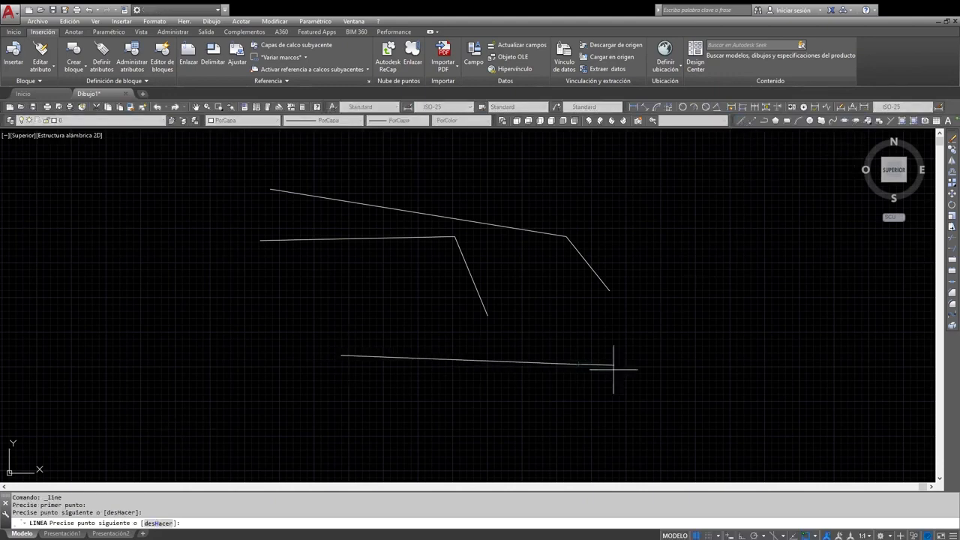
{"action": "left_click", "coordinate": [674, 409]}
{"action": "key", "text": "Return"}
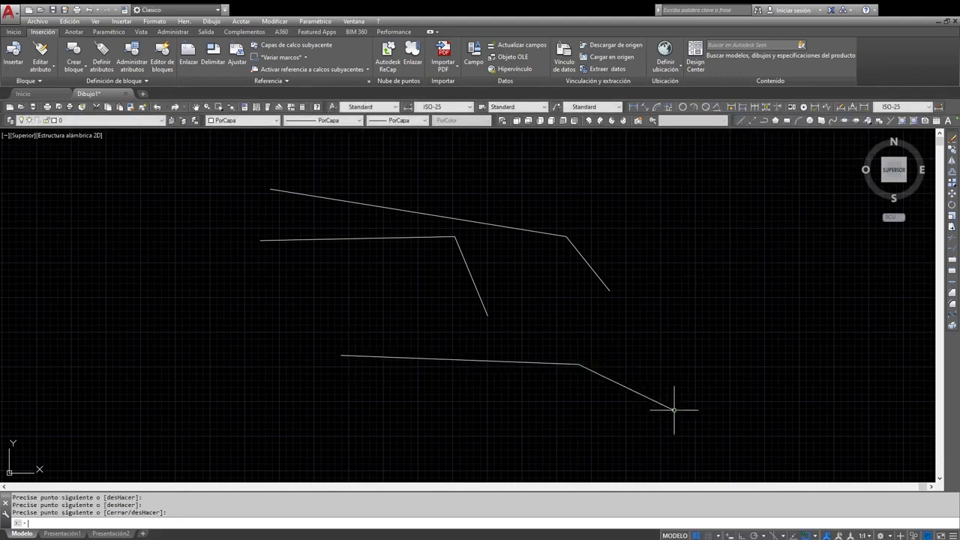
Step: Start the Line command by name and draw three connected segments between the existing lines: nearly horizontal, diagonal down, then horizontal
{"action": "left_click", "coordinate": [102, 522]}
{"action": "type", "text": "LIne"}
{"action": "key", "text": "Return"}
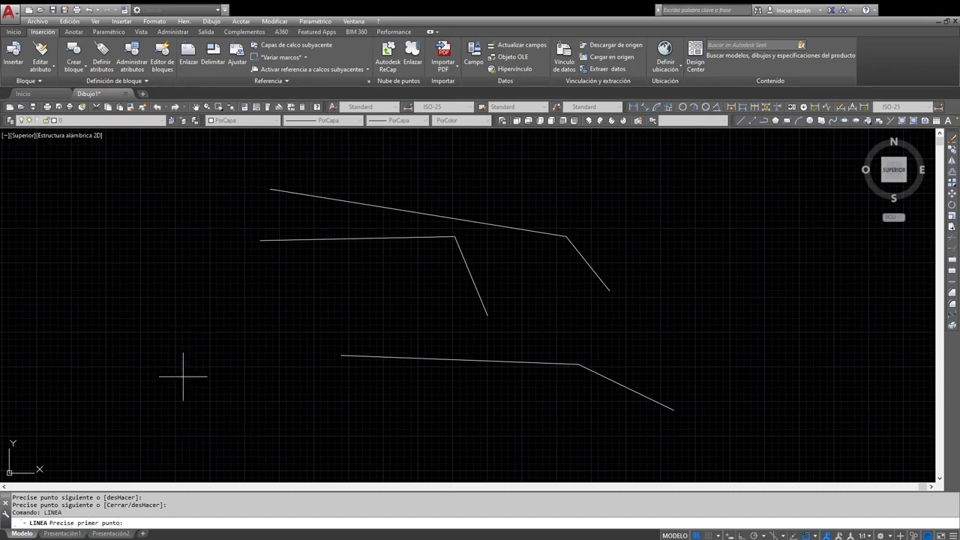
{"action": "left_click", "coordinate": [198, 279]}
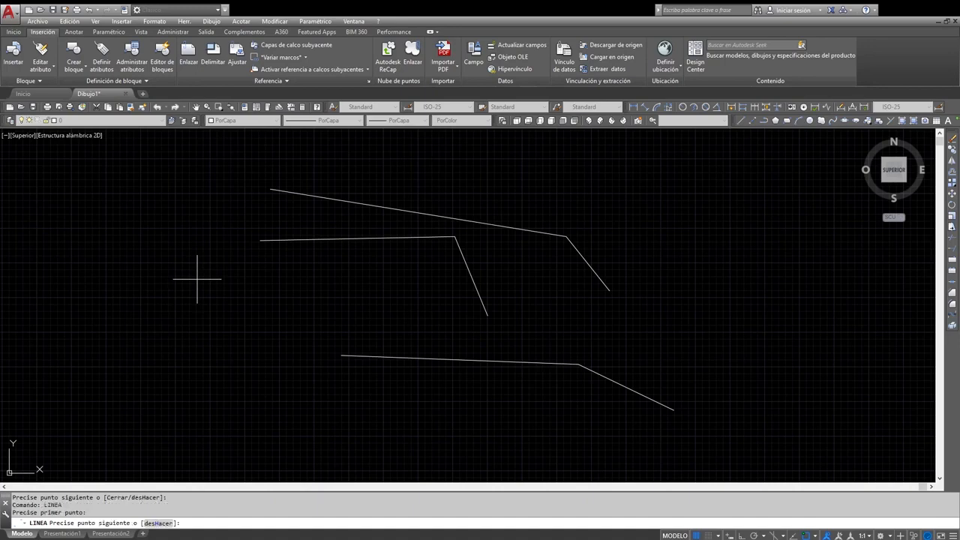
{"action": "left_click", "coordinate": [379, 272]}
{"action": "left_click", "coordinate": [436, 335]}
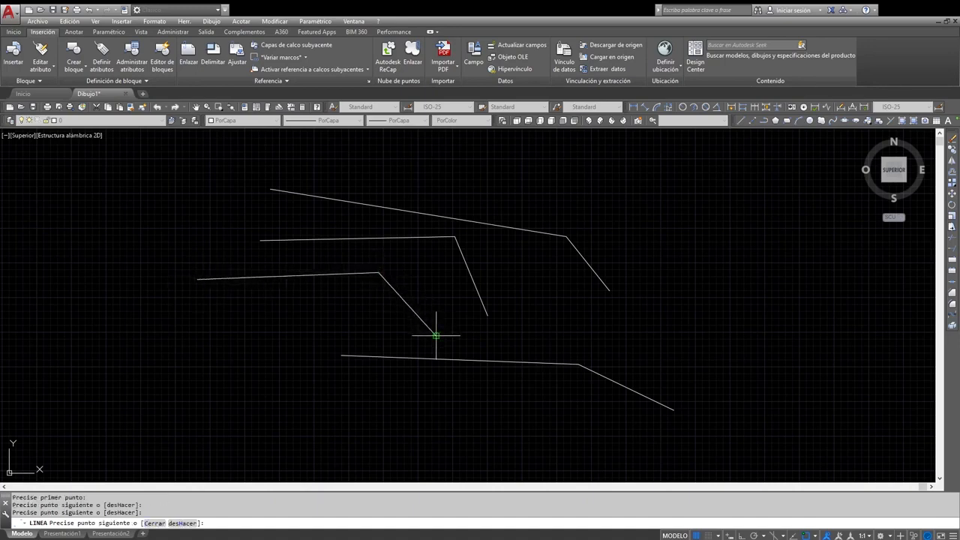
{"action": "left_click", "coordinate": [583, 335]}
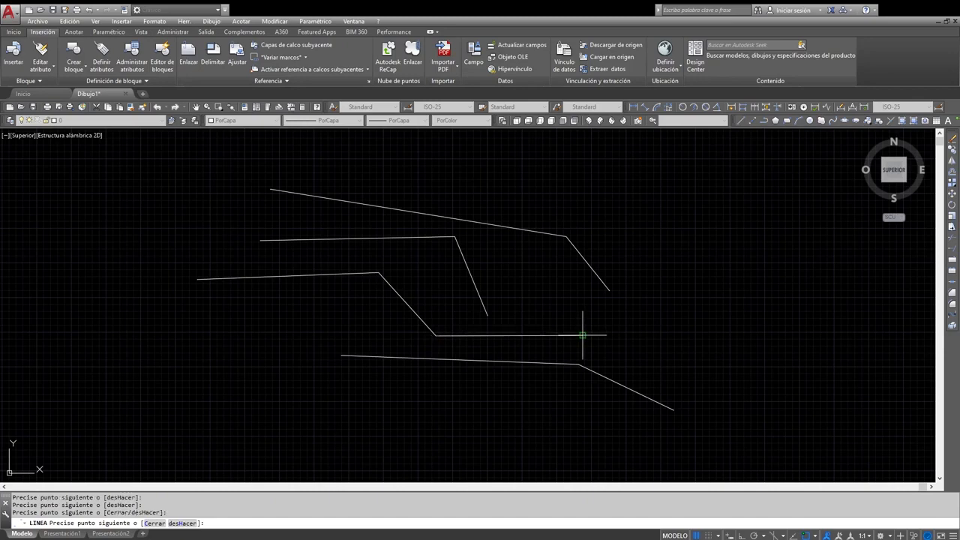
{"action": "key", "text": "Return"}
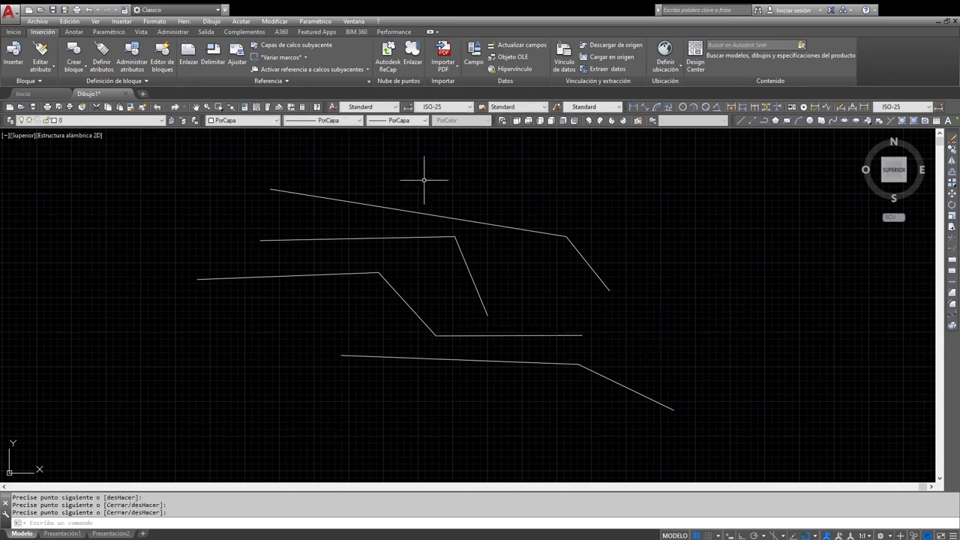
Step: Select all the lines in the drawing with one window and delete them
{"action": "left_click", "coordinate": [159, 161]}
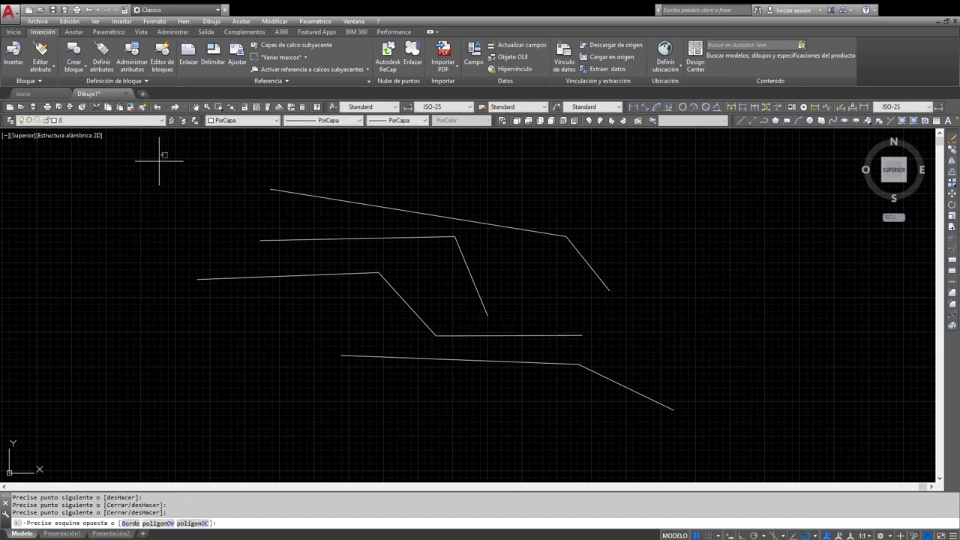
{"action": "left_click", "coordinate": [748, 442]}
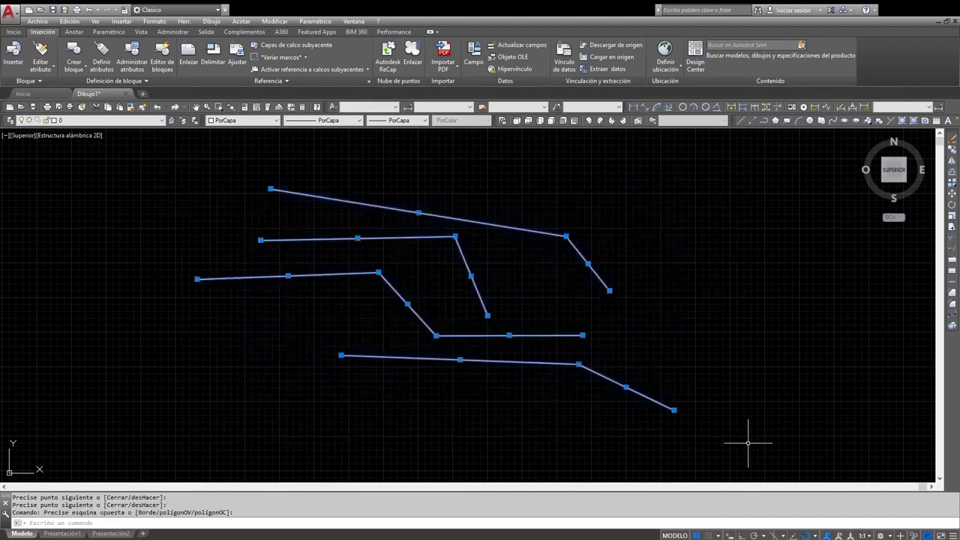
{"action": "key", "text": "Delete"}
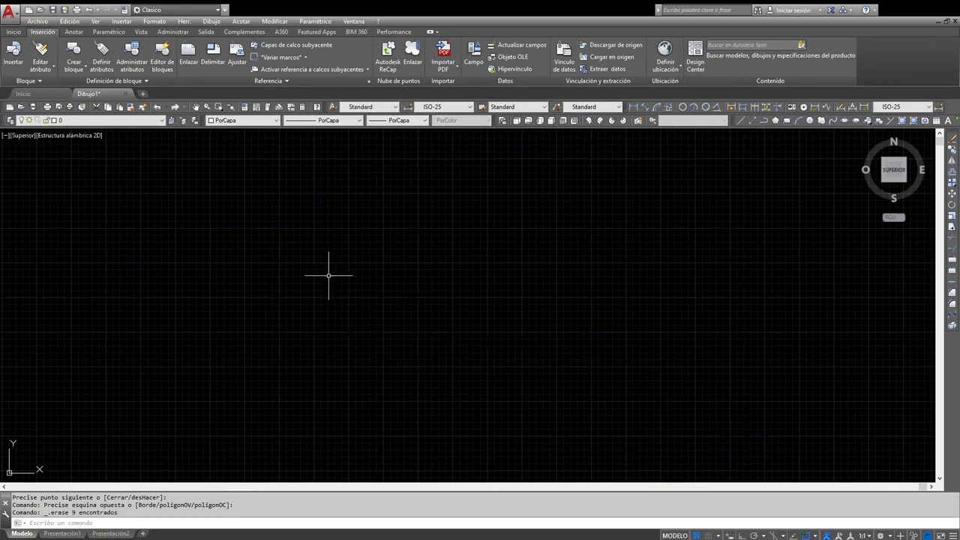
{"action": "key", "text": "Return"}
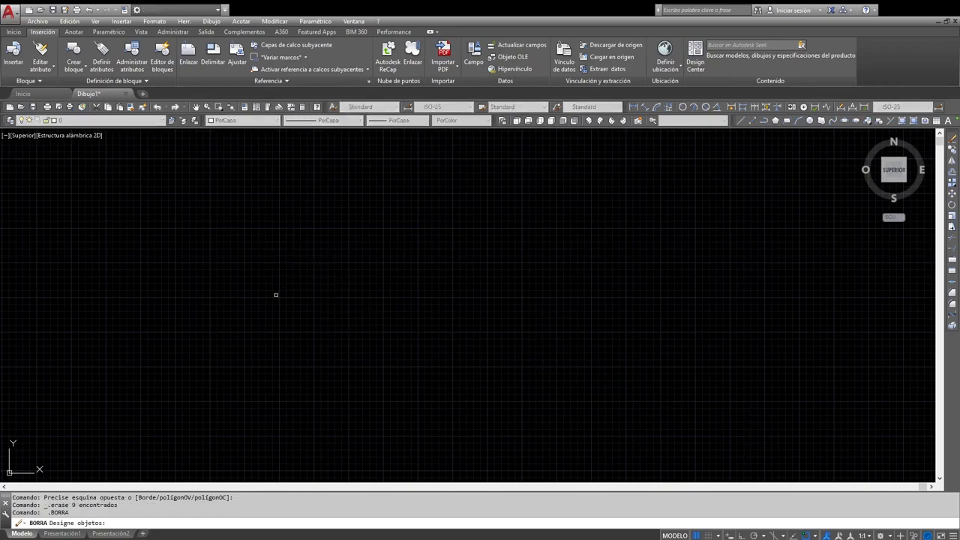
{"action": "left_click", "coordinate": [276, 295]}
{"action": "key", "text": "Escape"}
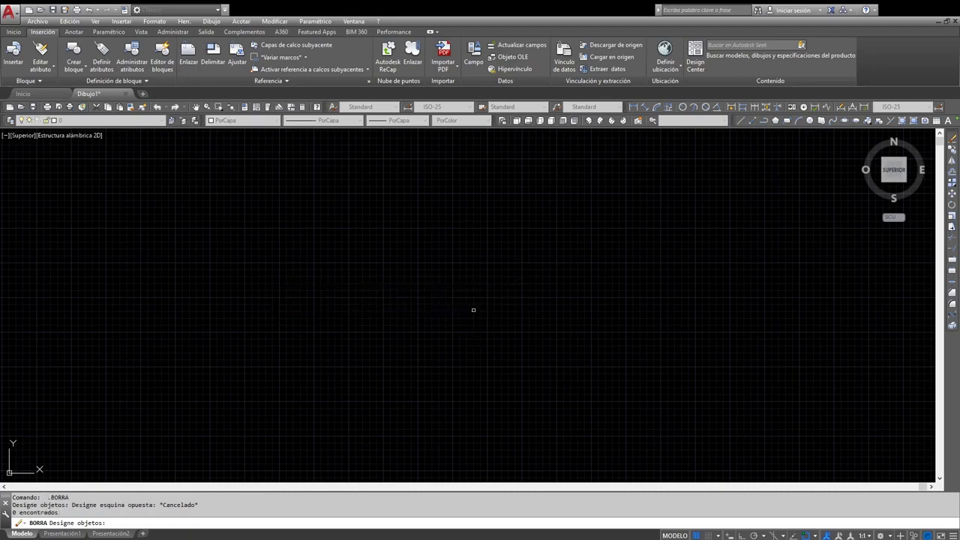
Step: Draw two connected line segments in the empty drawing: a long, nearly horizontal one and a diagonal one down to the right
{"action": "left_click", "coordinate": [18, 32]}
{"action": "left_click", "coordinate": [11, 52]}
{"action": "left_click", "coordinate": [192, 263]}
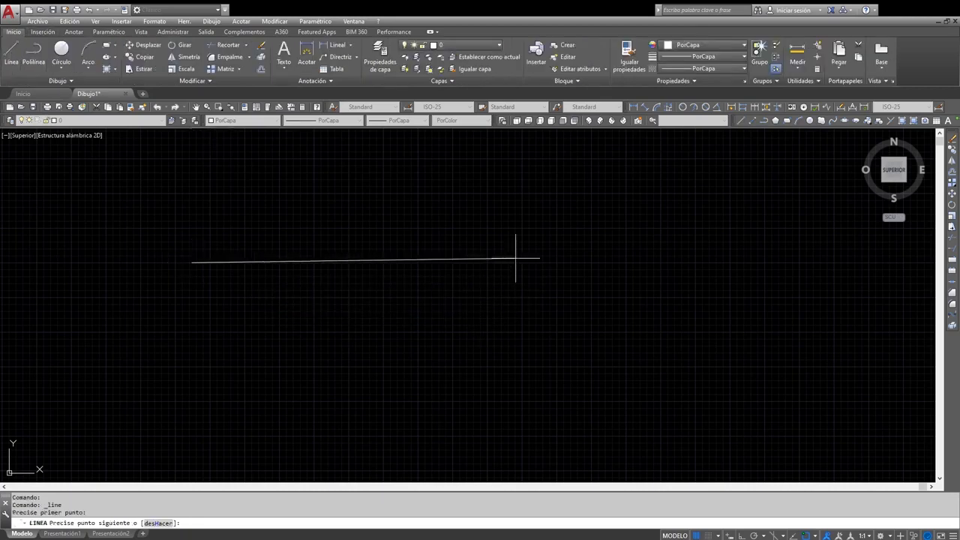
{"action": "left_click", "coordinate": [543, 256]}
{"action": "left_click", "coordinate": [616, 340]}
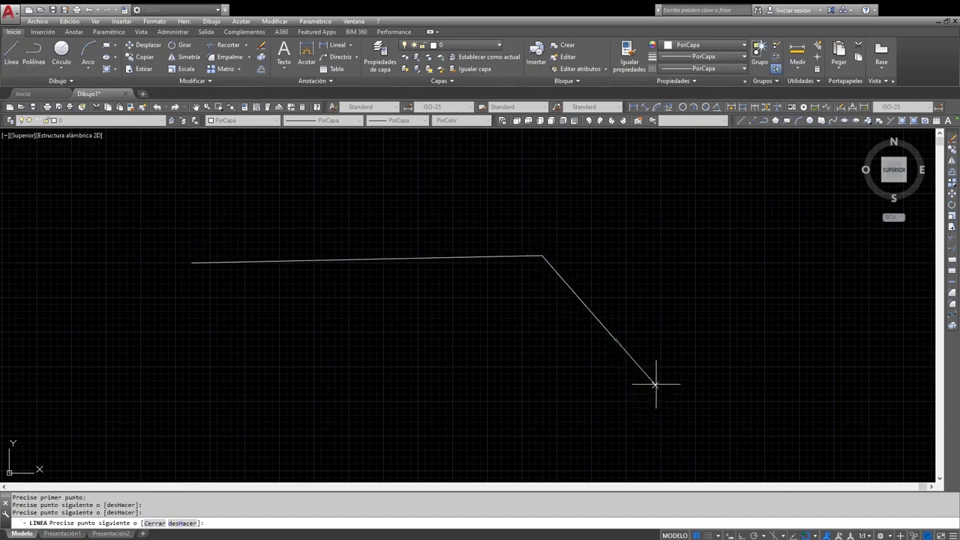
{"action": "key", "text": "Return"}
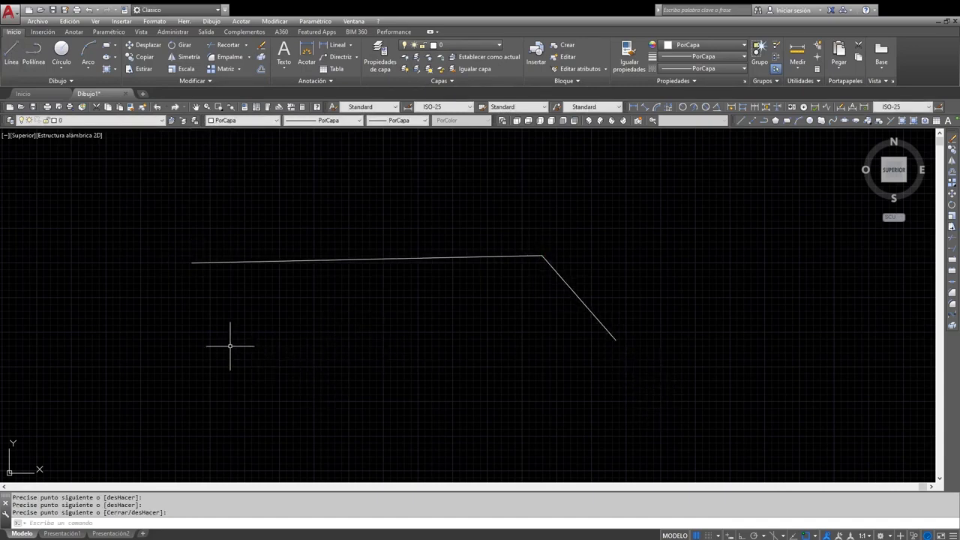
Step: Repeat the Line command and draw three connected segments below the first pair: nearly horizontal, diagonal down, then rising to the right
{"action": "key", "text": "Return"}
{"action": "left_click", "coordinate": [189, 338]}
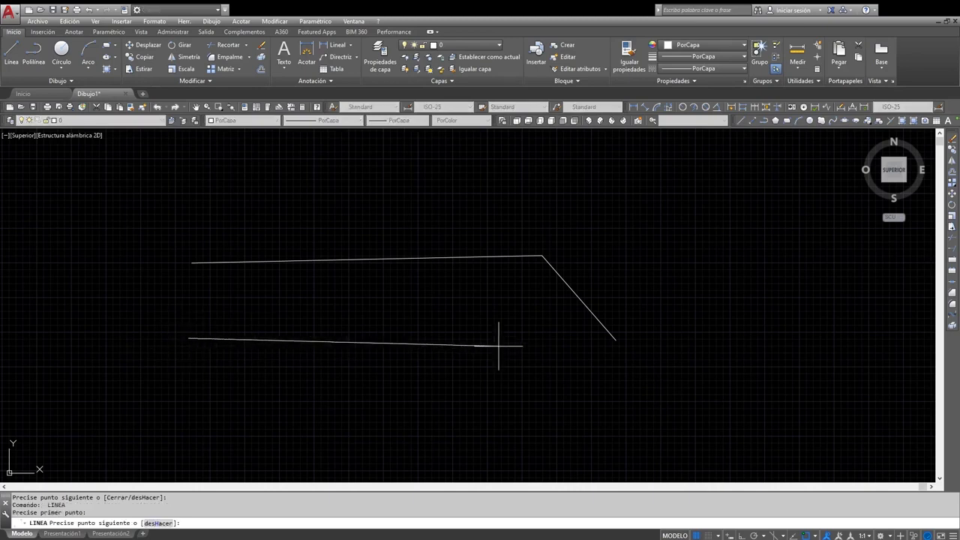
{"action": "left_click", "coordinate": [503, 330]}
{"action": "left_click", "coordinate": [601, 408]}
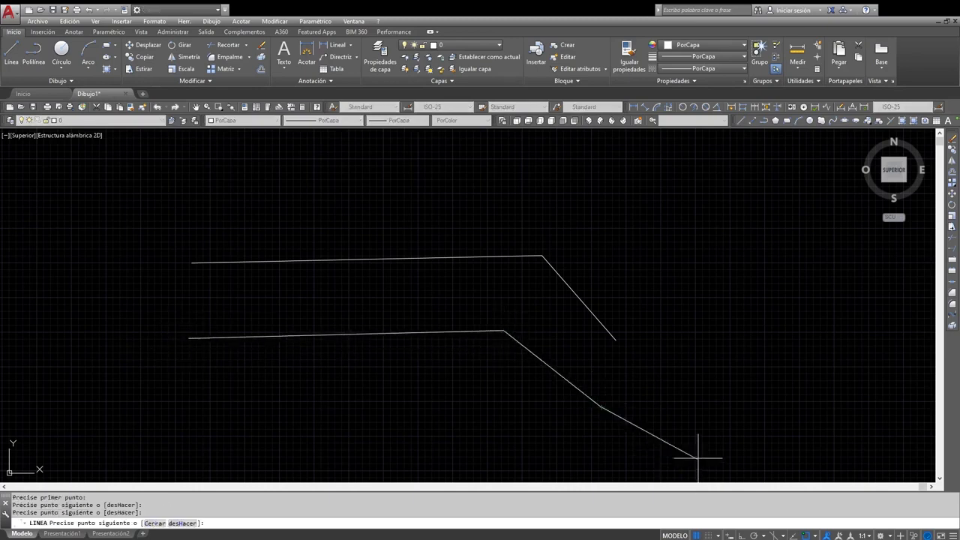
{"action": "left_click", "coordinate": [718, 351]}
{"action": "key", "text": "Return"}
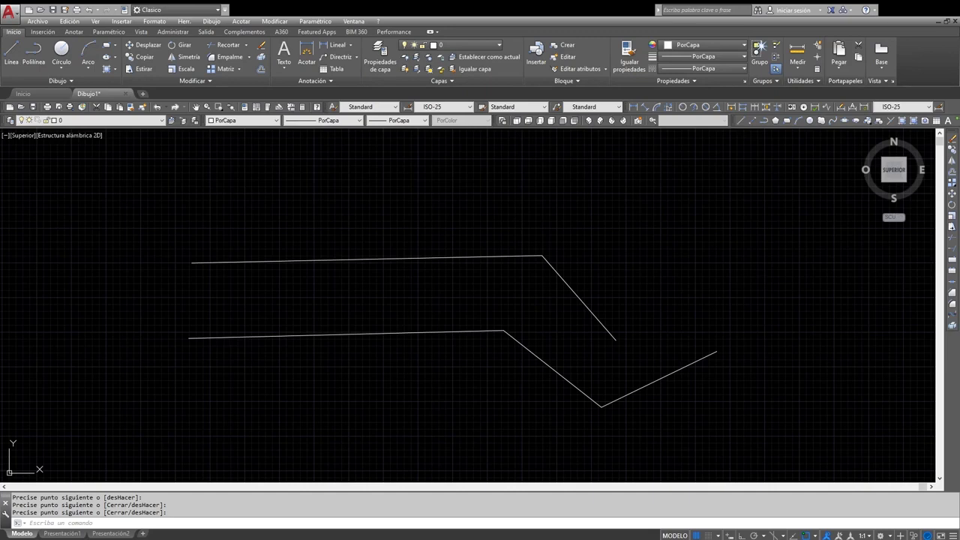
{"action": "left_click", "coordinate": [152, 216]}
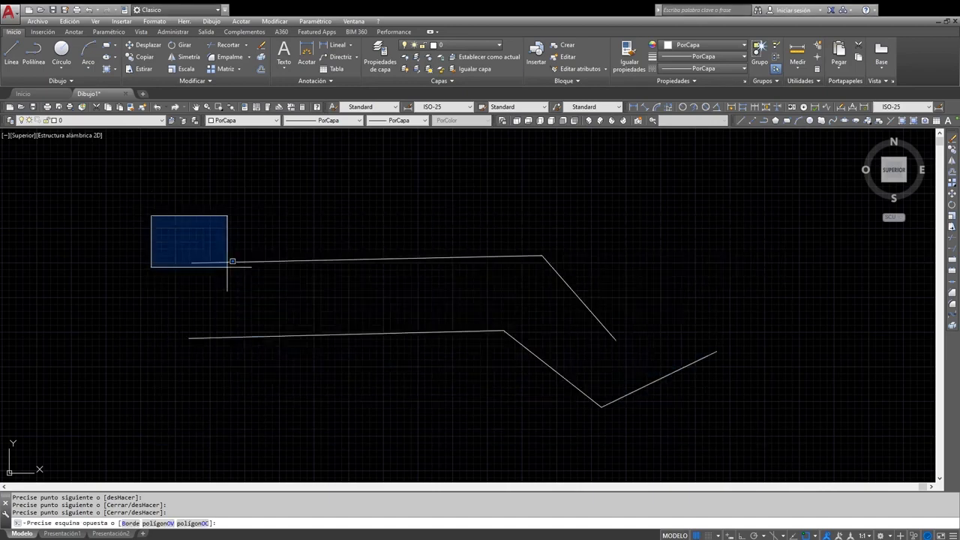
{"action": "key", "text": "Escape"}
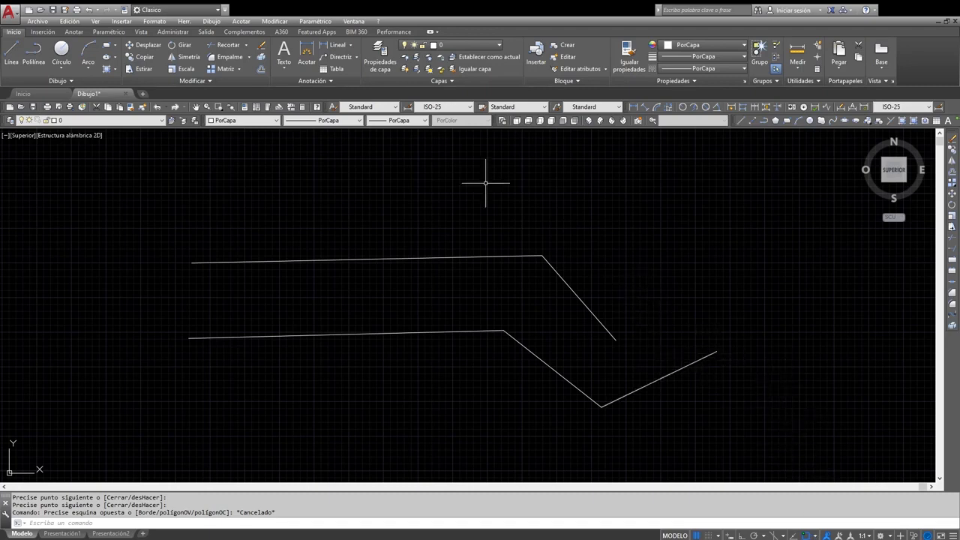
Step: Draw a line from the free endpoint of the lower chain's rising segment diagonally down to the right
{"action": "left_click", "coordinate": [13, 53]}
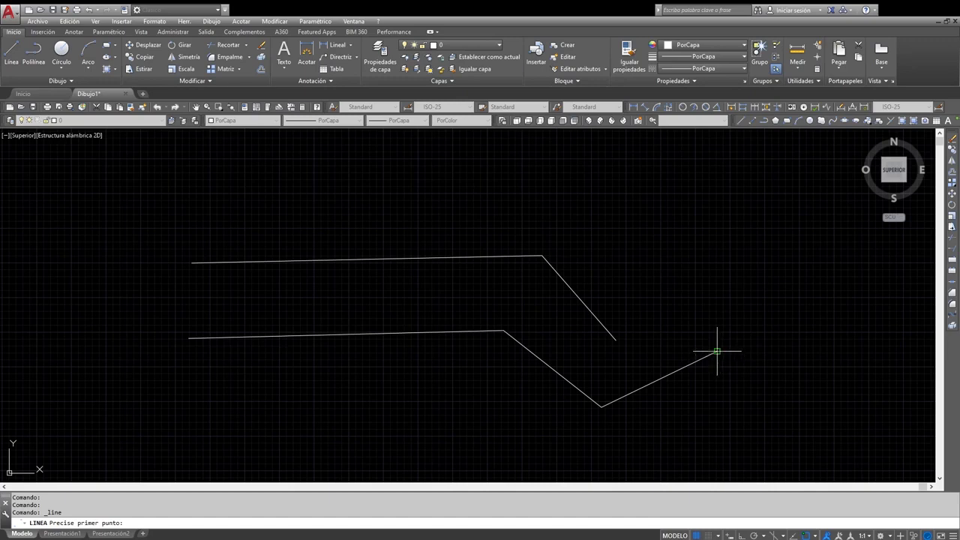
{"action": "scroll", "coordinate": [719, 356], "scroll_direction": "up", "scroll_amount": 5}
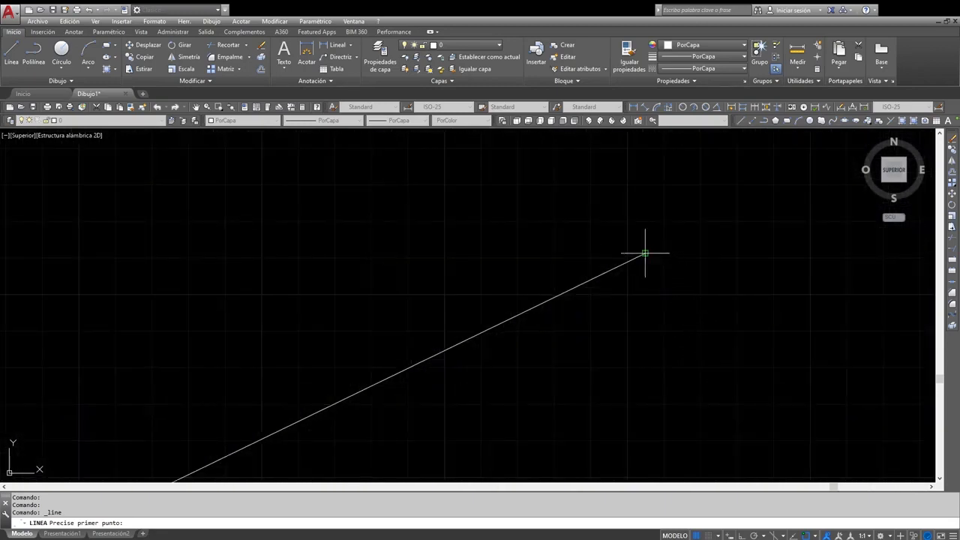
{"action": "left_click", "coordinate": [646, 253]}
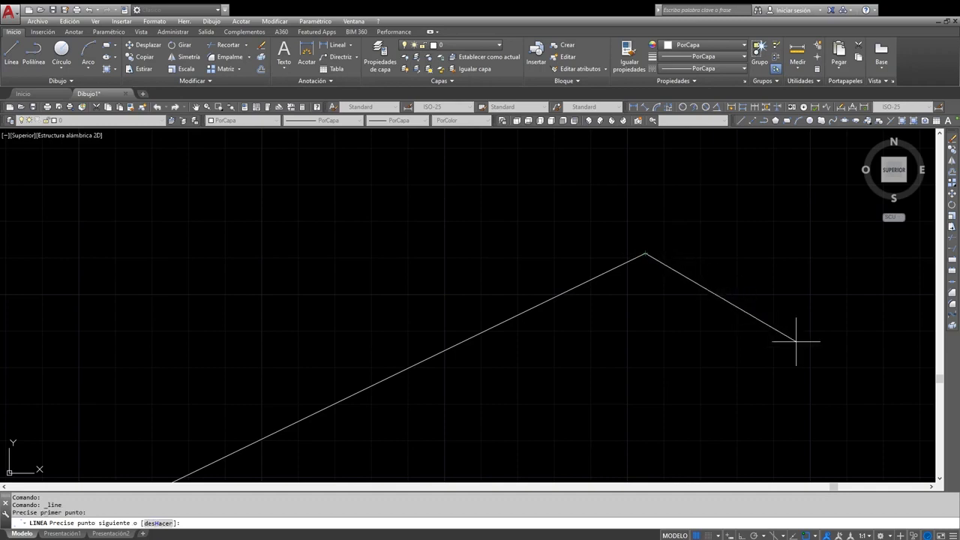
{"action": "left_click", "coordinate": [749, 337]}
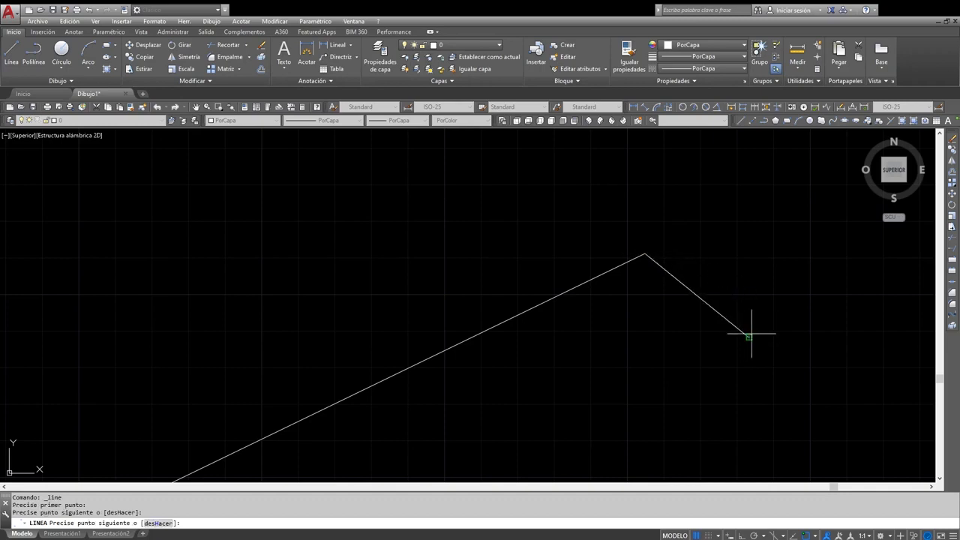
{"action": "key", "text": "Escape"}
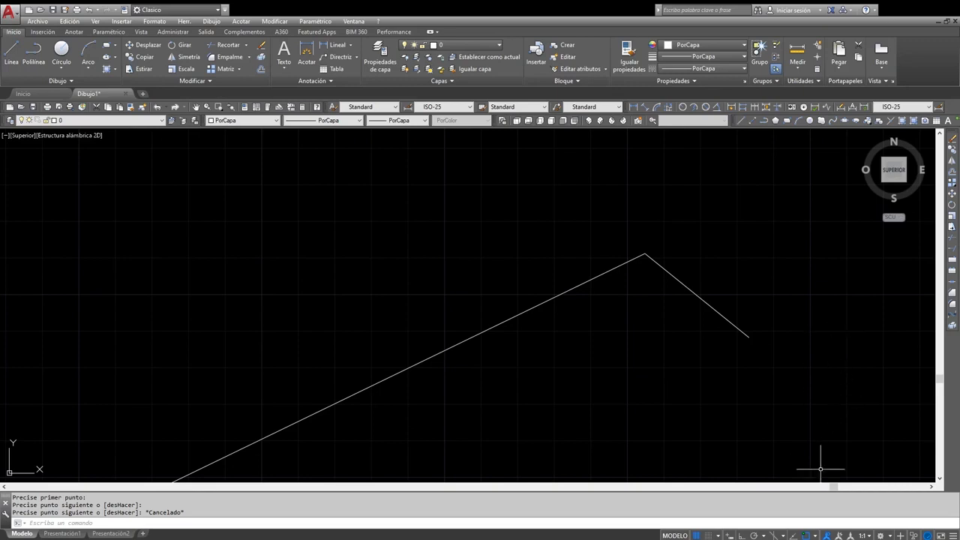
Step: Try to start a line at the new diagonal's free end with object snap off, and turn object snap back on
{"action": "left_click", "coordinate": [805, 536]}
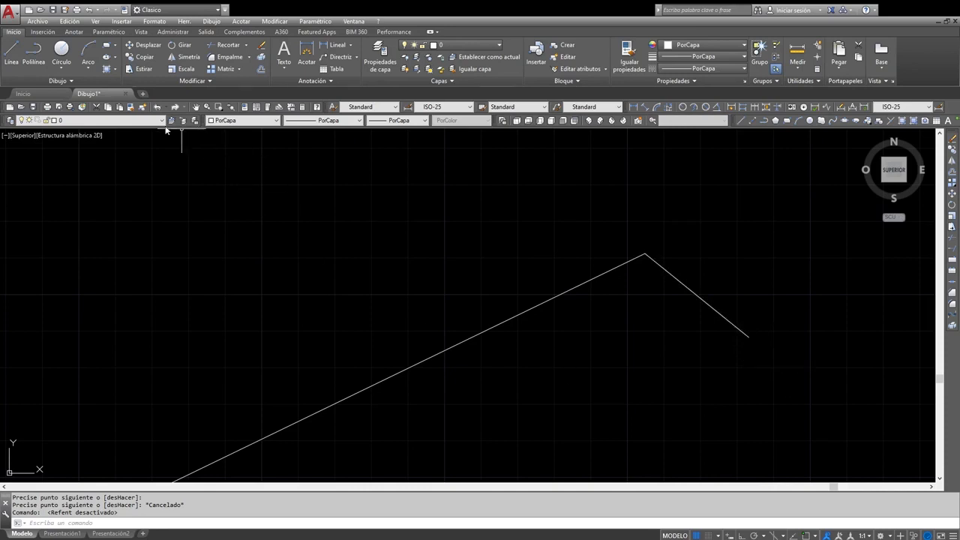
{"action": "left_click", "coordinate": [10, 54]}
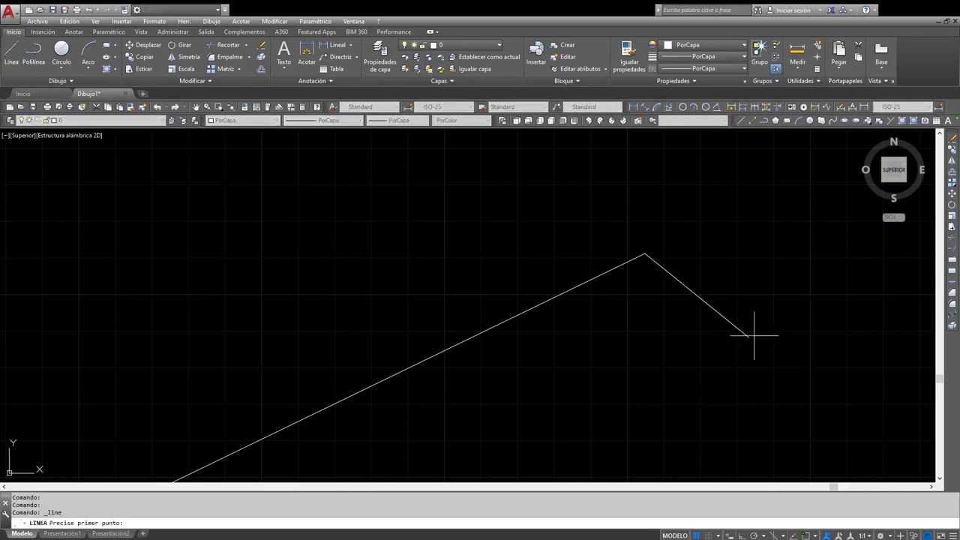
{"action": "scroll", "coordinate": [752, 340], "scroll_direction": "up", "scroll_amount": 5}
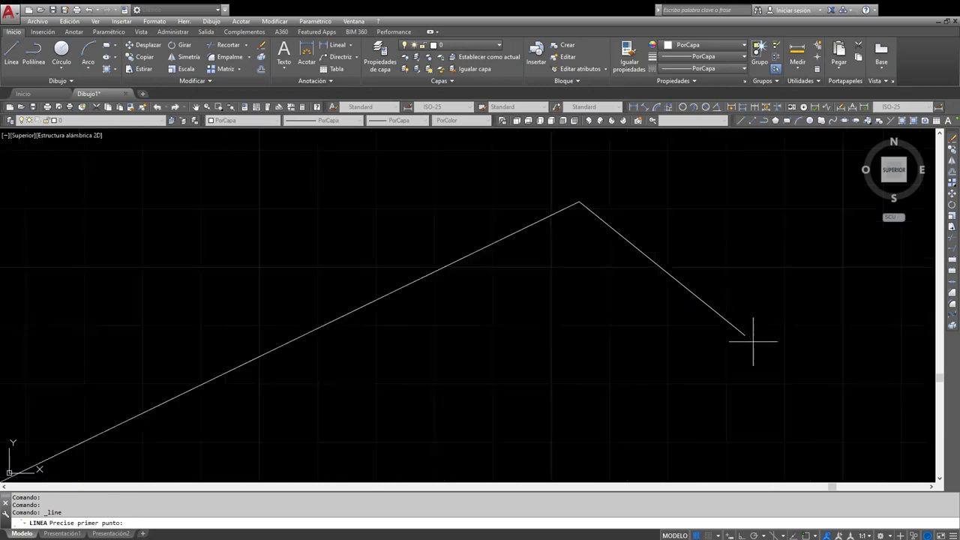
{"action": "scroll", "coordinate": [728, 315], "scroll_direction": "up", "scroll_amount": 4}
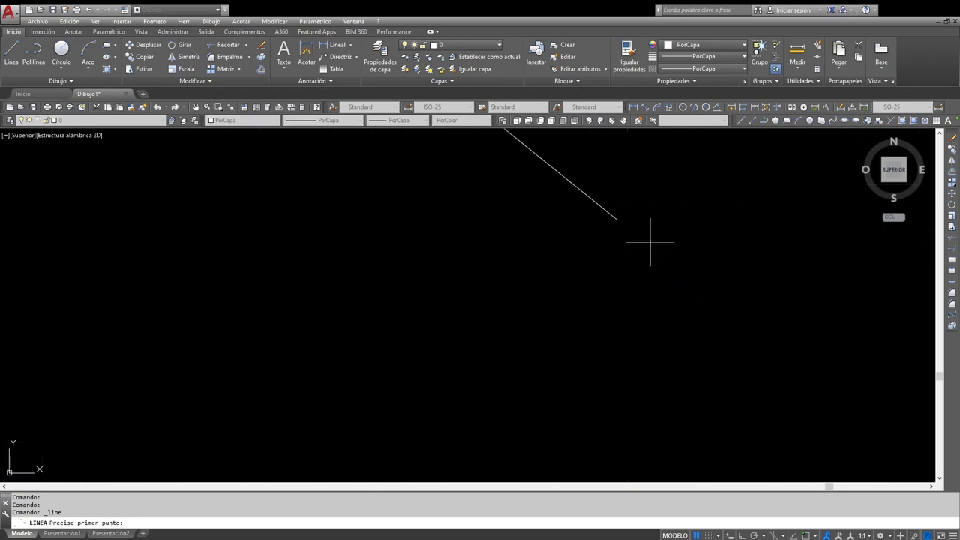
{"action": "left_click", "coordinate": [617, 219]}
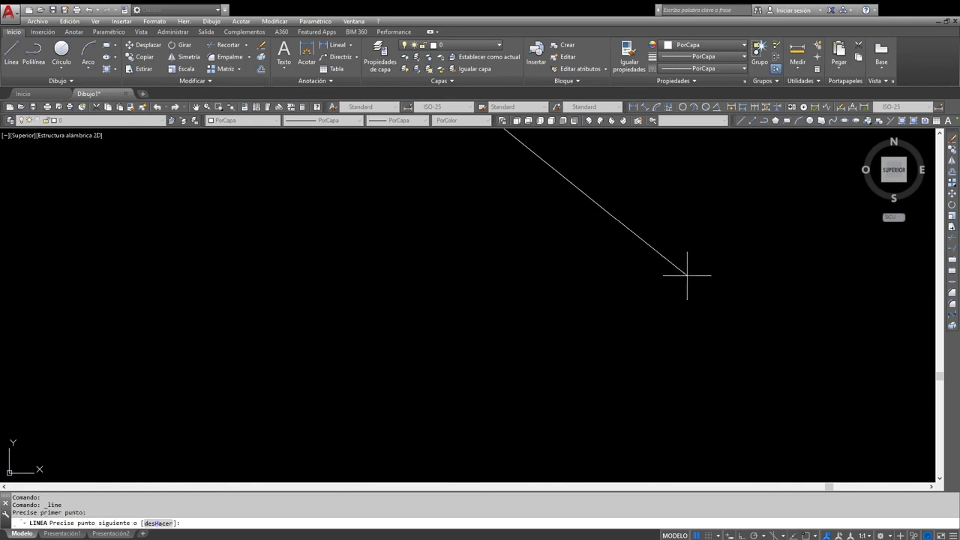
{"action": "scroll", "coordinate": [653, 241], "scroll_direction": "up", "scroll_amount": 3}
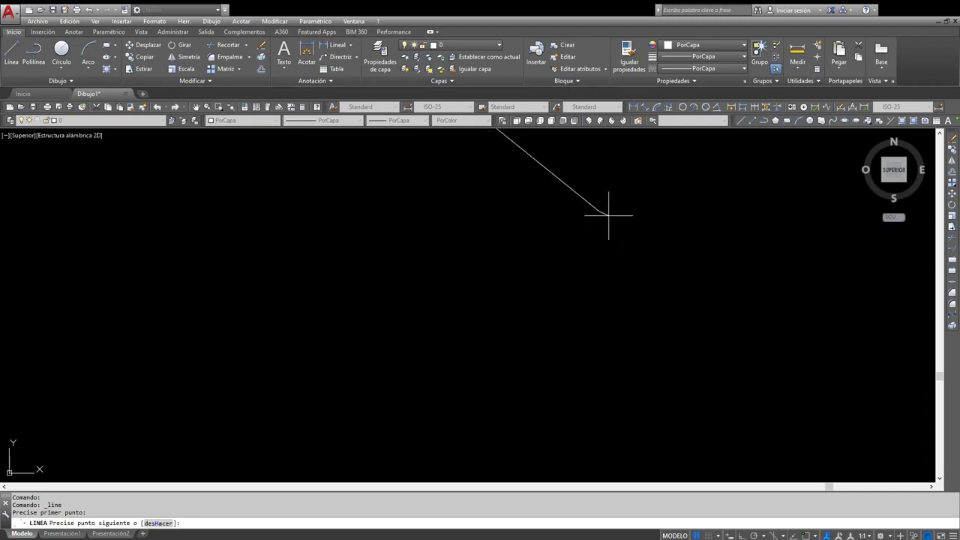
{"action": "key", "text": "Escape"}
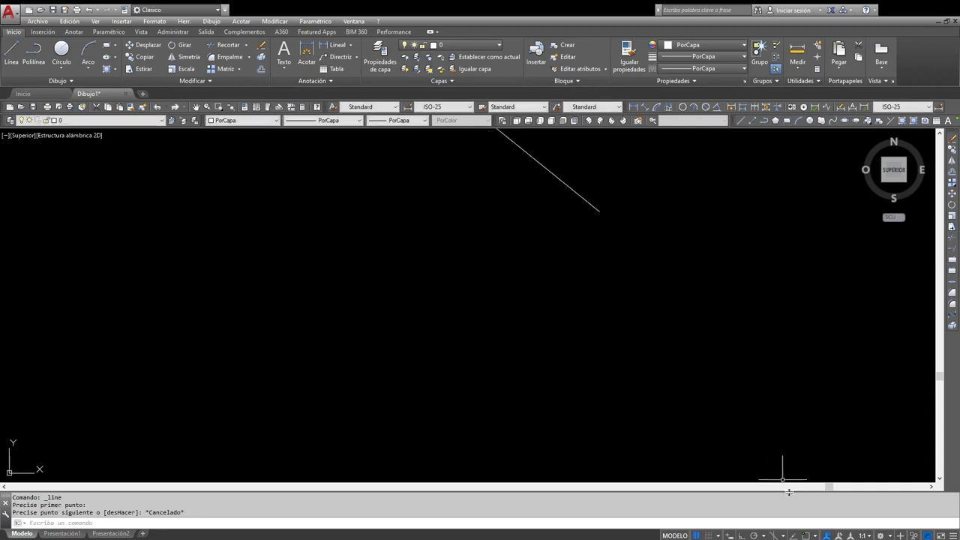
{"action": "left_click", "coordinate": [806, 536]}
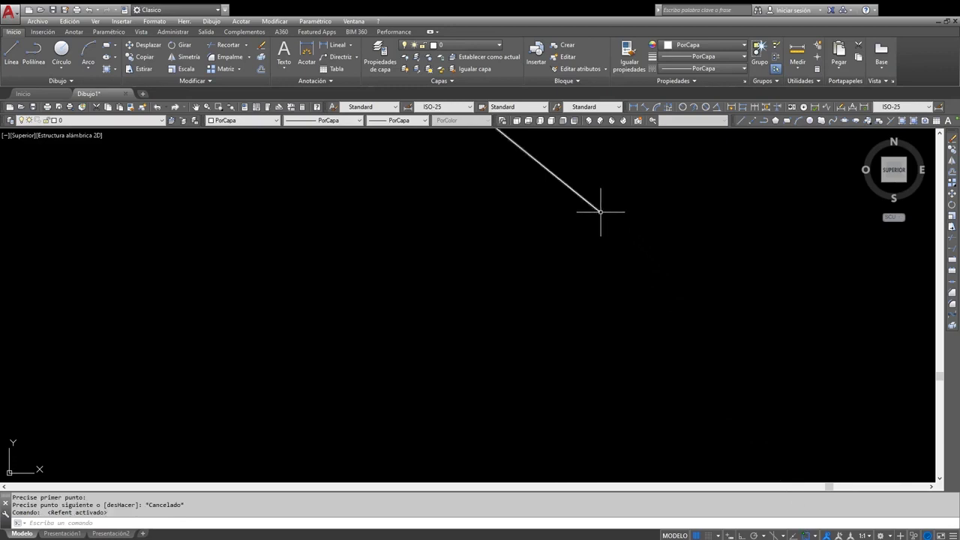
Step: Draw a very short line segment starting exactly at the diagonal's free endpoint, using object snap
{"action": "left_click", "coordinate": [14, 54]}
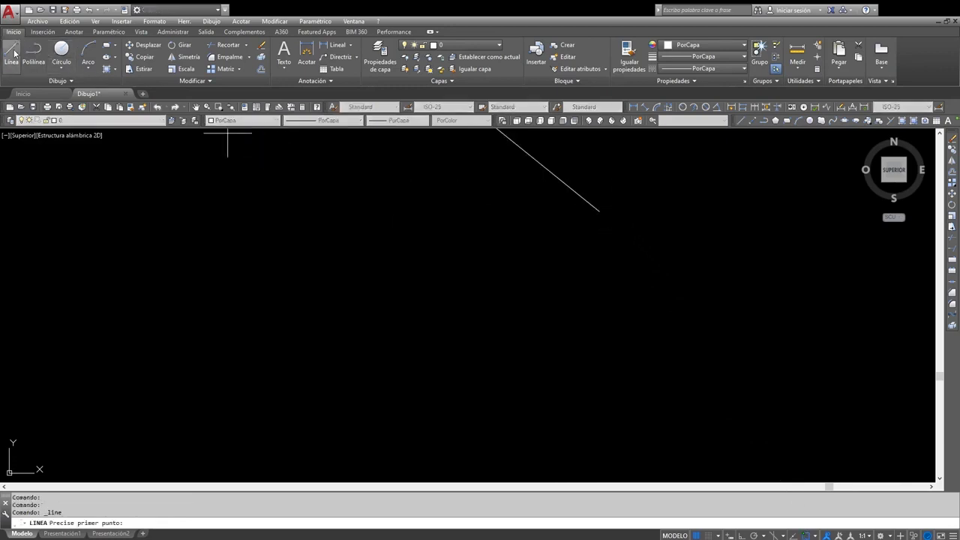
{"action": "left_click", "coordinate": [600, 211]}
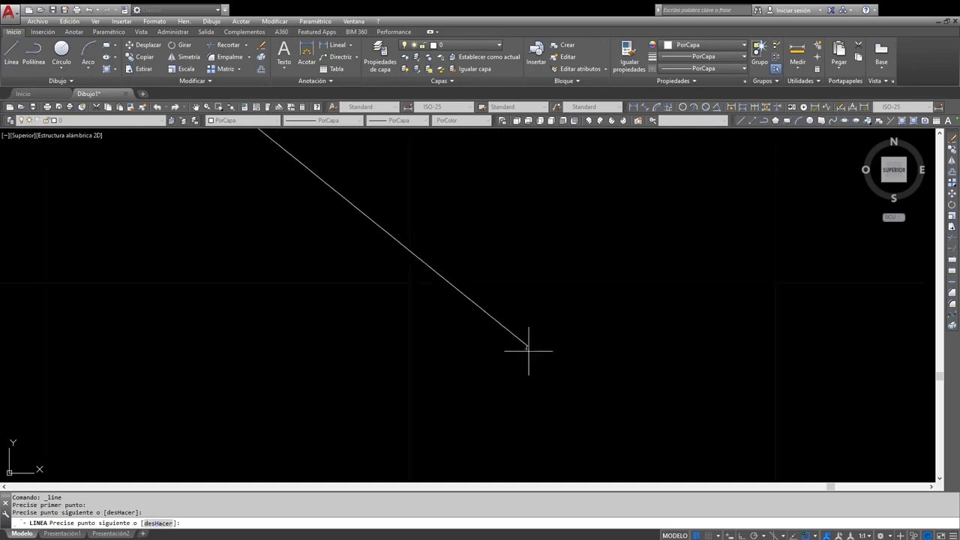
{"action": "key", "text": "Escape"}
{"action": "scroll", "coordinate": [551, 375], "scroll_direction": "down", "scroll_amount": 2}
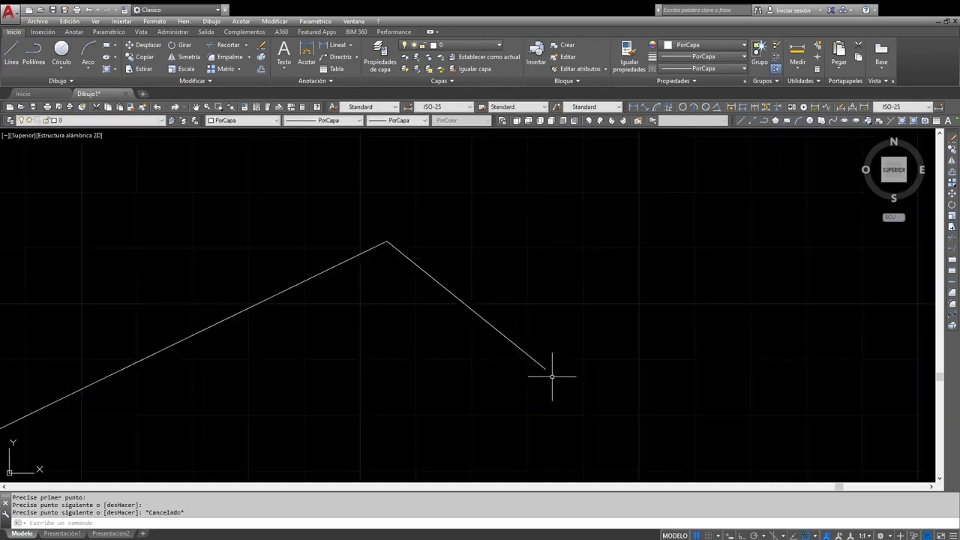
Step: Draw a single line from the midpoint of the descending diagonal segment up to the right
{"action": "left_click", "coordinate": [11, 51]}
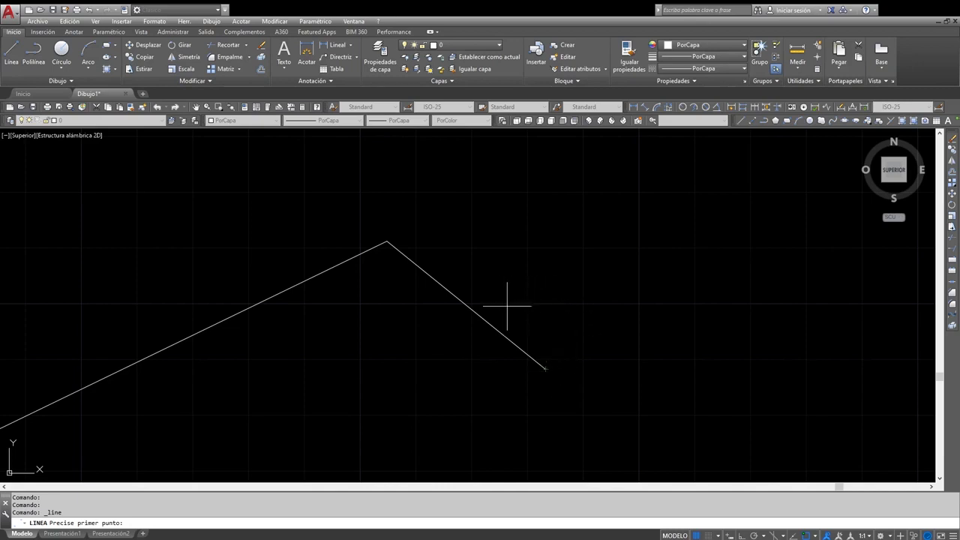
{"action": "left_click", "coordinate": [466, 305]}
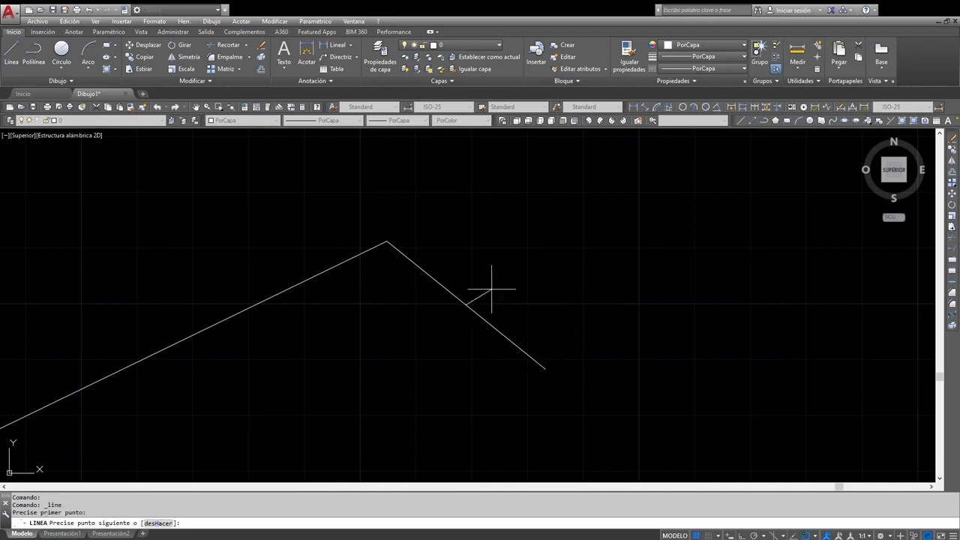
{"action": "left_click", "coordinate": [550, 210]}
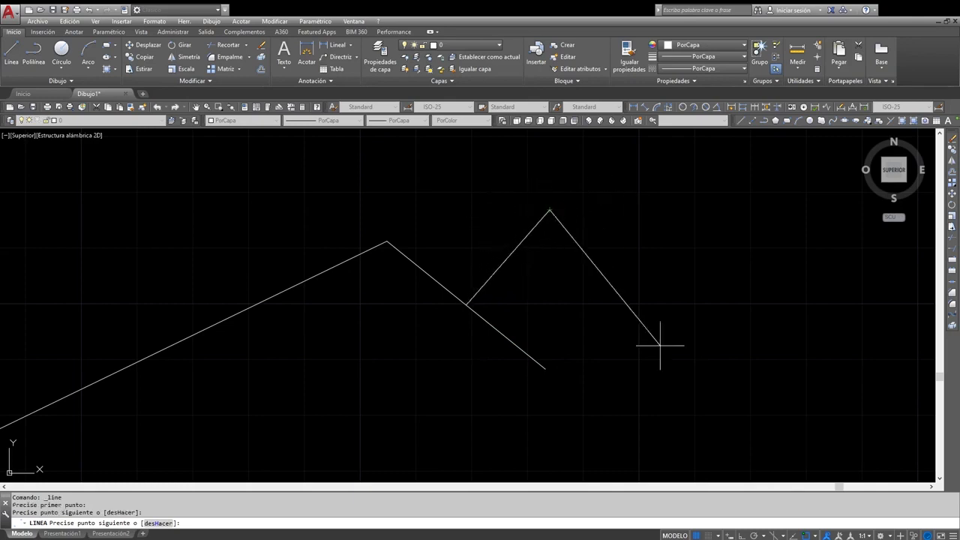
{"action": "key", "text": "Escape"}
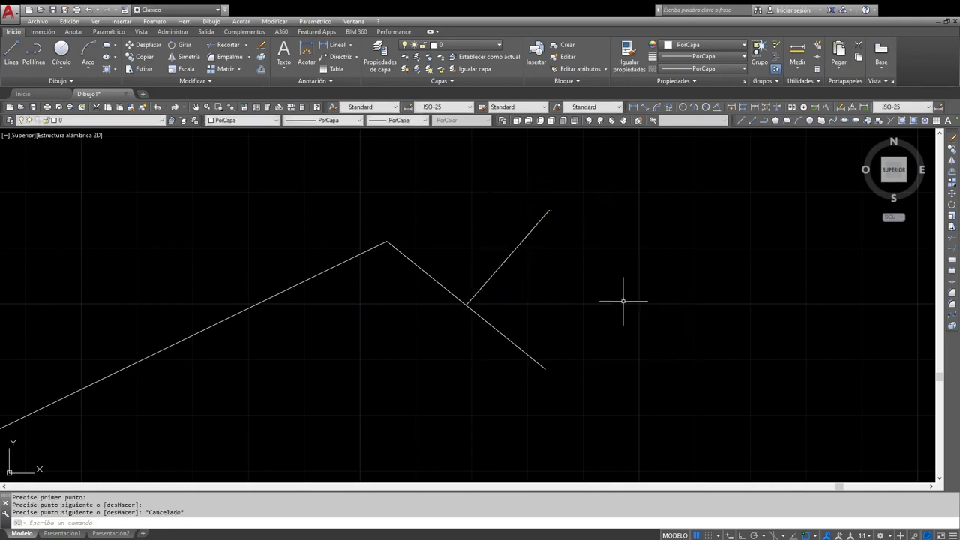
Step: Draw a circle by centre and radius in the empty space to the right of the diagonal lines
{"action": "left_click", "coordinate": [59, 51]}
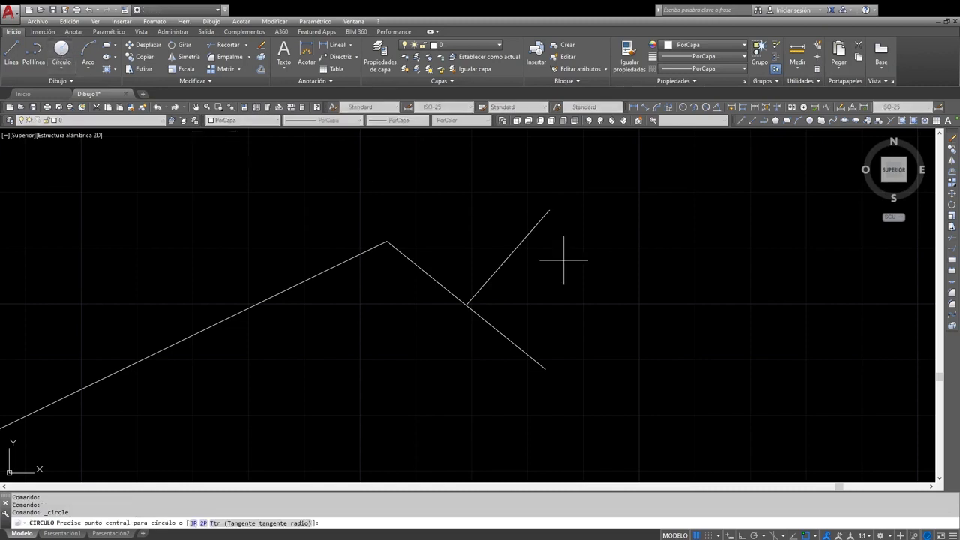
{"action": "left_click", "coordinate": [688, 305]}
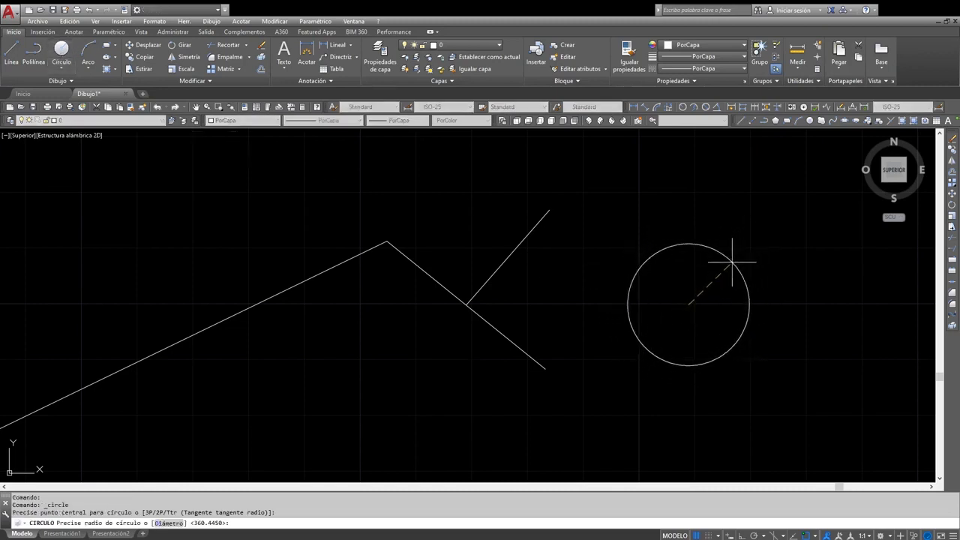
{"action": "left_click", "coordinate": [734, 262]}
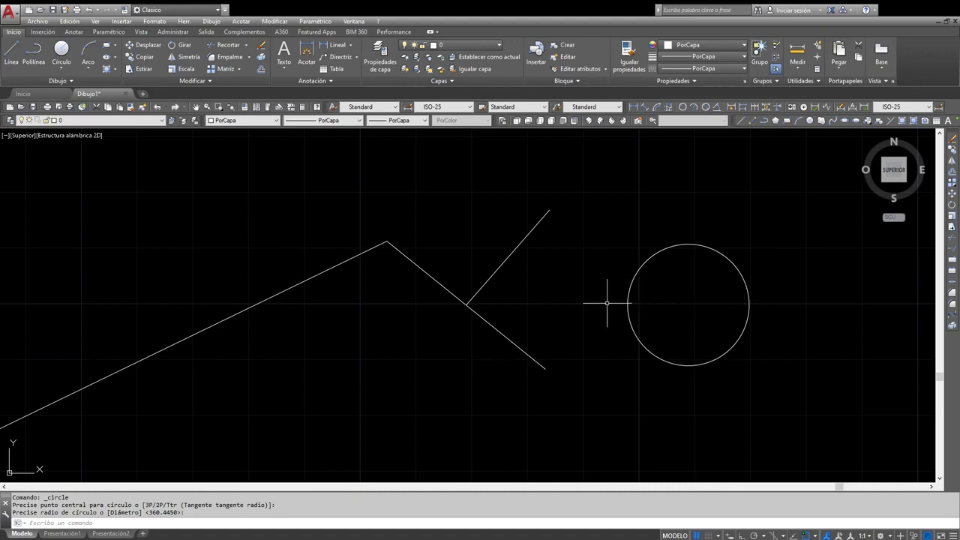
Step: Draw a vertical line from the circle's centre to its upper quadrant point
{"action": "left_click", "coordinate": [8, 57]}
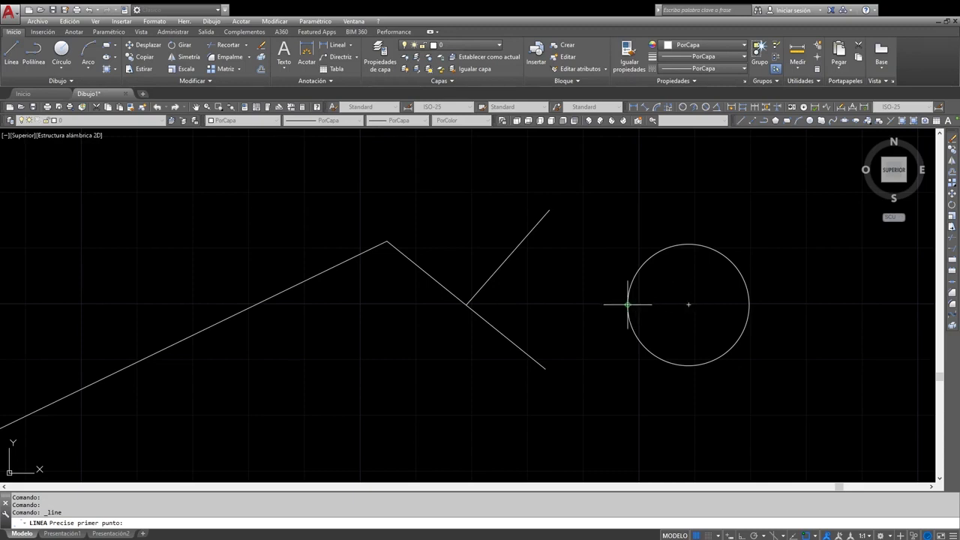
{"action": "left_click", "coordinate": [688, 305]}
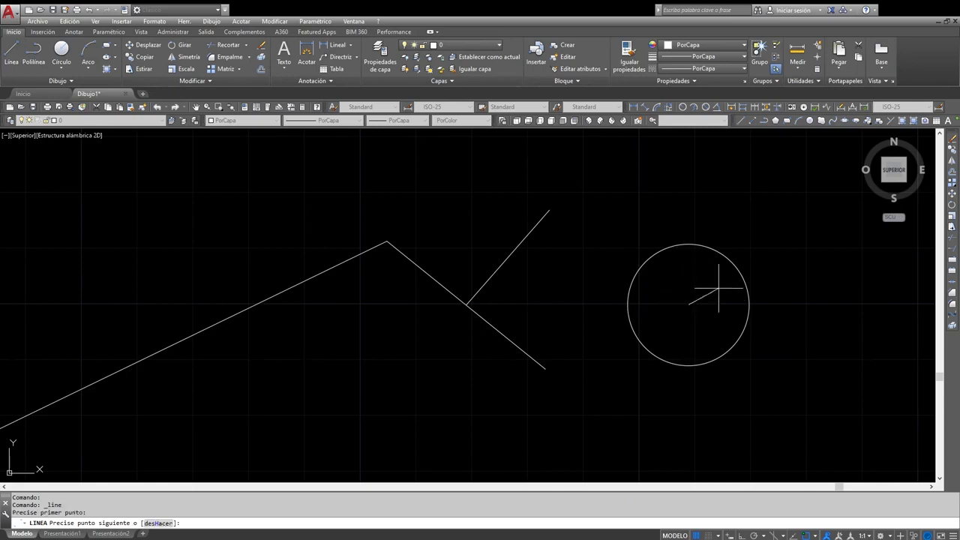
{"action": "left_click", "coordinate": [689, 243]}
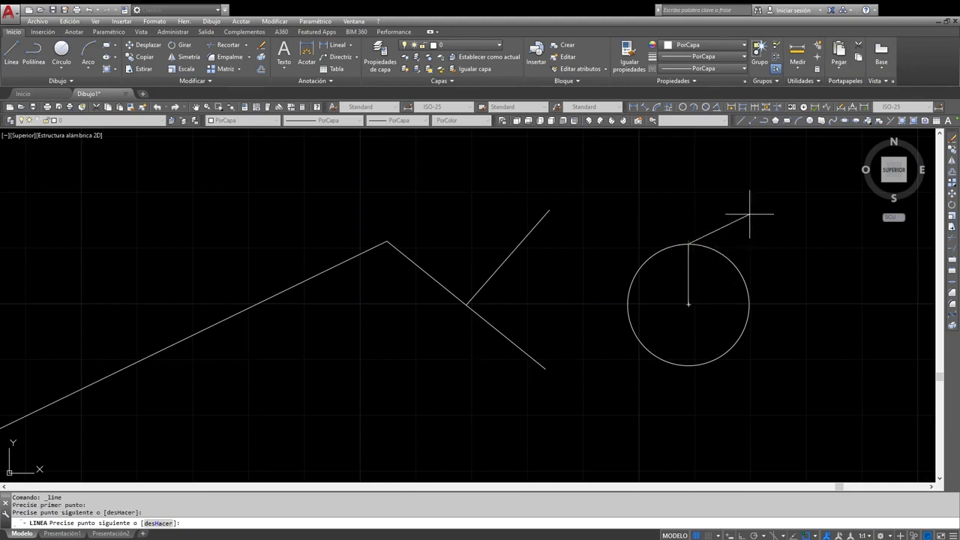
{"action": "key", "text": "Return"}
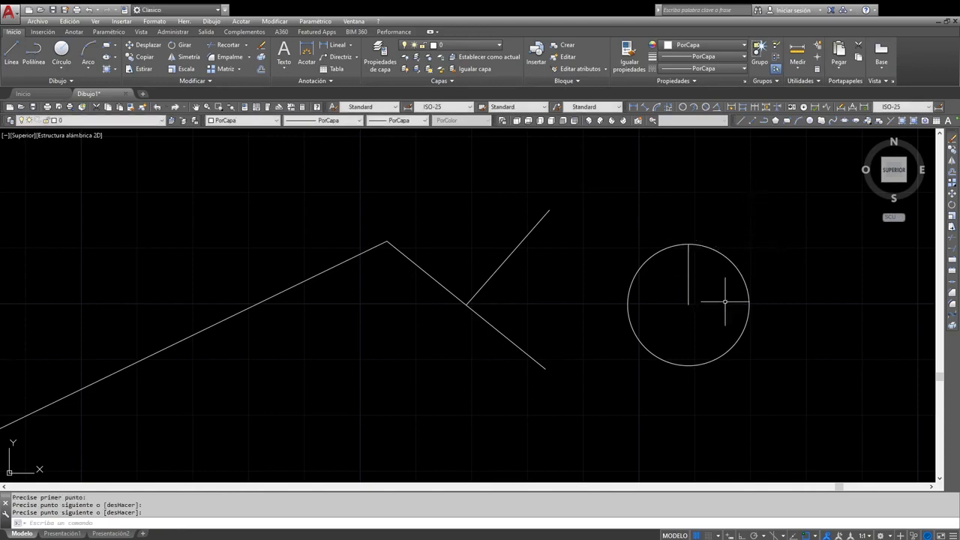
Step: Select all the lines and the circle with one window and delete them
{"action": "scroll", "coordinate": [734, 311], "scroll_direction": "down", "scroll_amount": 3}
{"action": "middle_click_drag", "start_coordinate": [740, 365], "coordinate": [720, 286]}
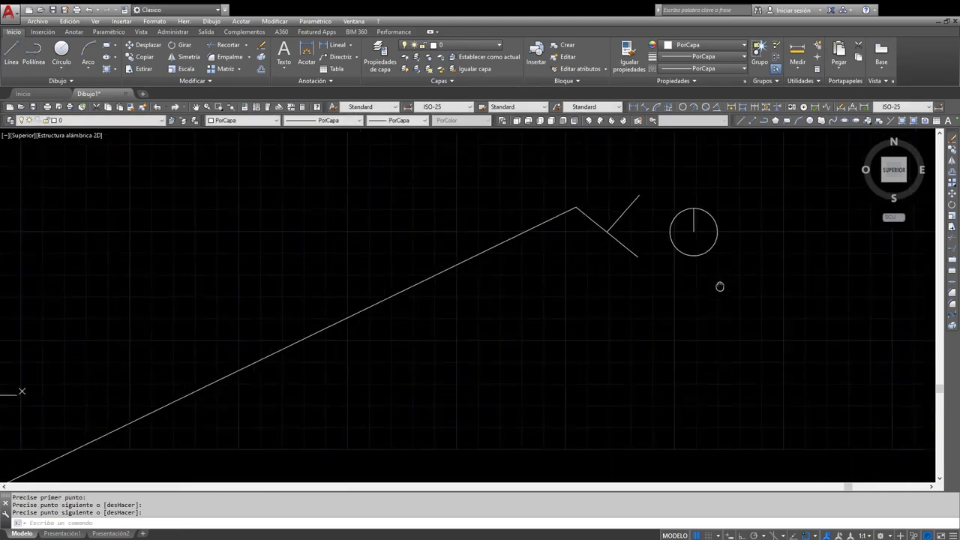
{"action": "scroll", "coordinate": [720, 286], "scroll_direction": "down", "scroll_amount": 5}
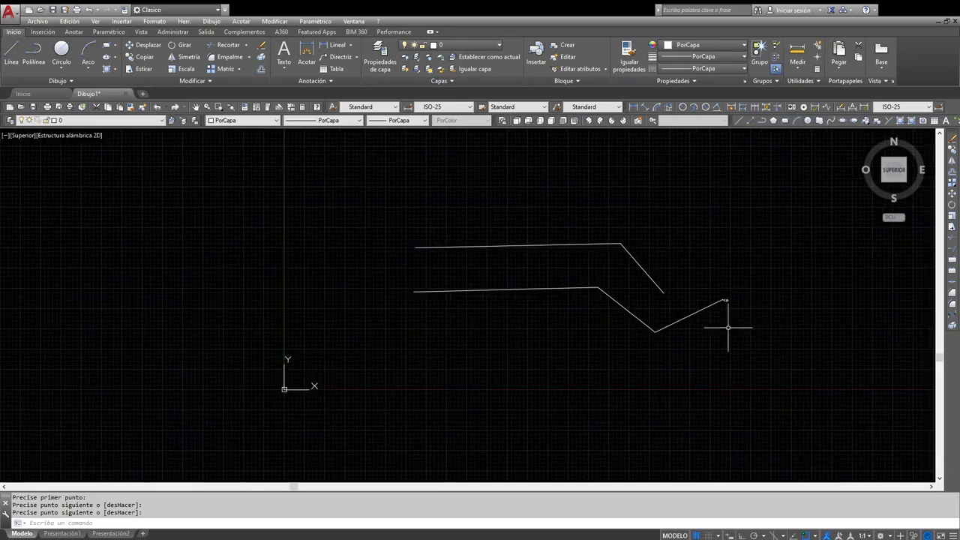
{"action": "scroll", "coordinate": [631, 219], "scroll_direction": "up", "scroll_amount": 2}
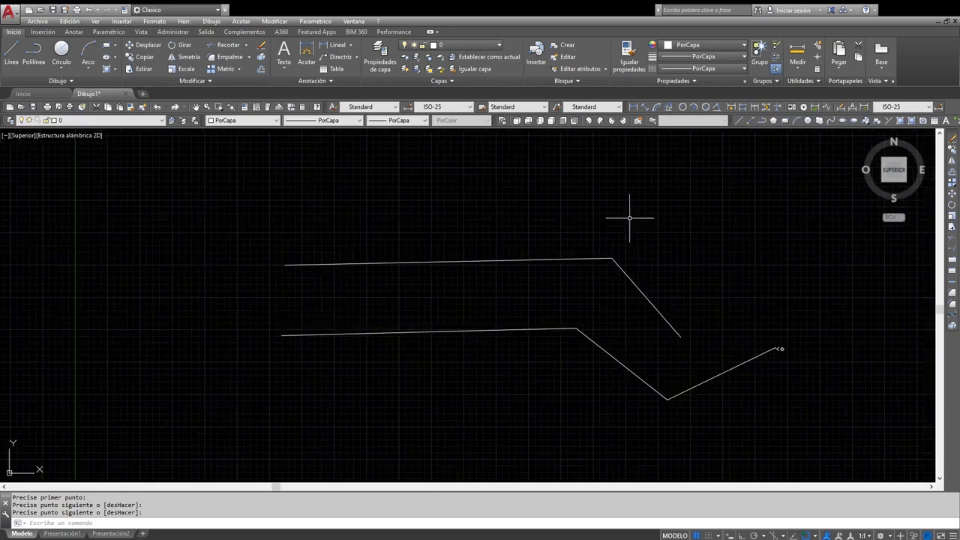
{"action": "left_click", "coordinate": [239, 221]}
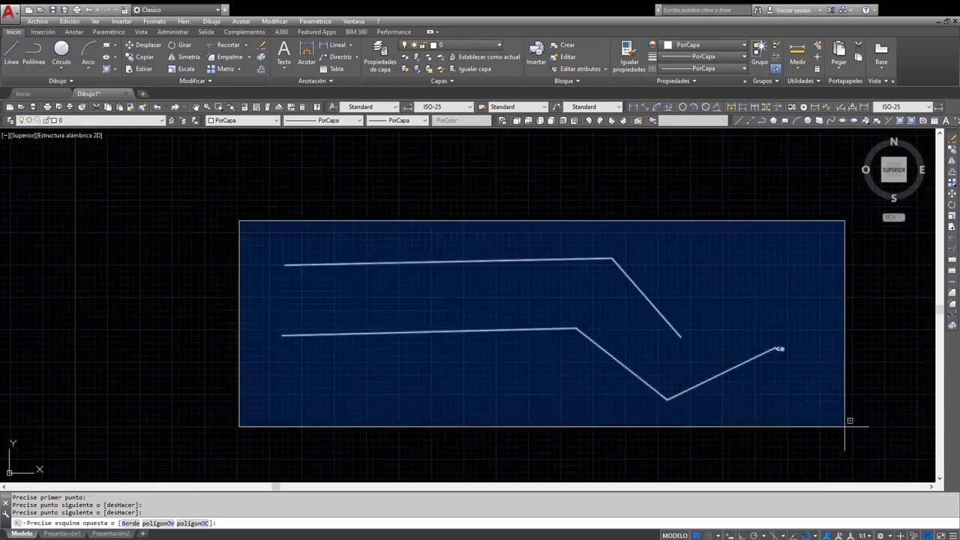
{"action": "left_click", "coordinate": [850, 421]}
{"action": "key", "text": "Delete"}
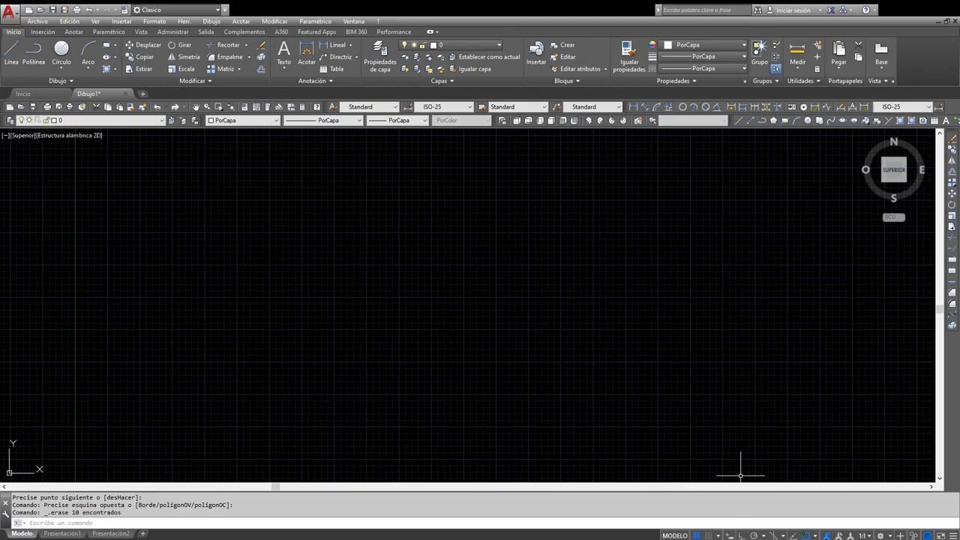
Step: Turn on Ortho mode and draw a chain of five horizontal and vertical line segments: right, down, left, up and left
{"action": "key", "text": "F8"}
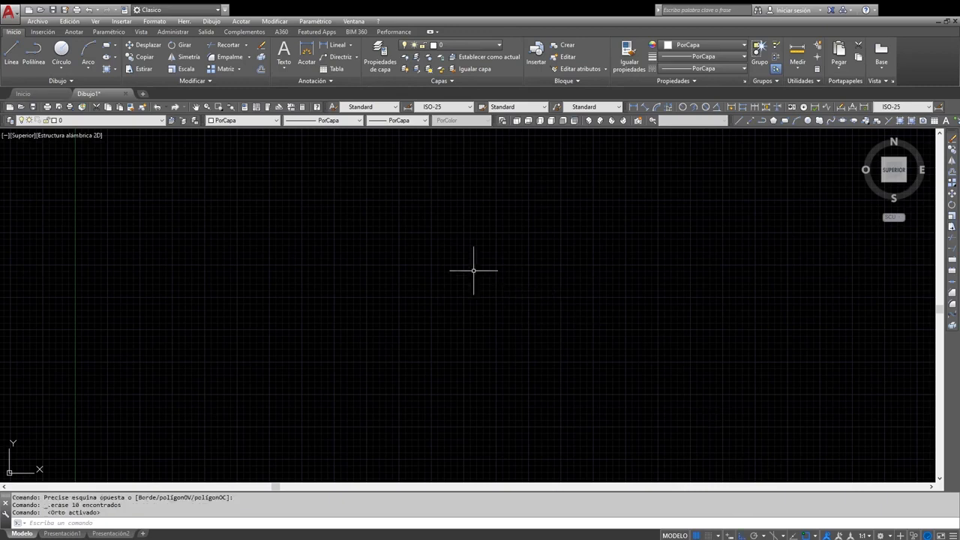
{"action": "left_click", "coordinate": [9, 48]}
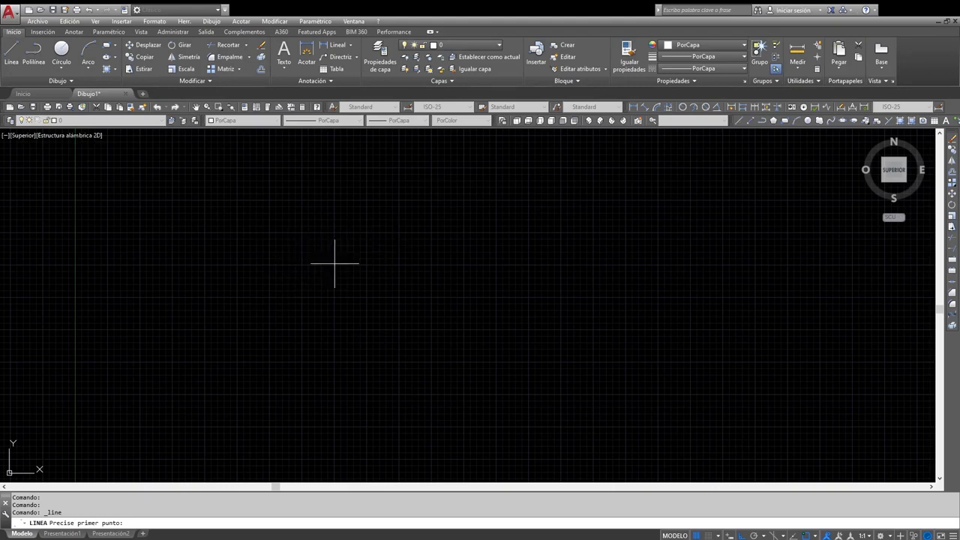
{"action": "left_click", "coordinate": [334, 264]}
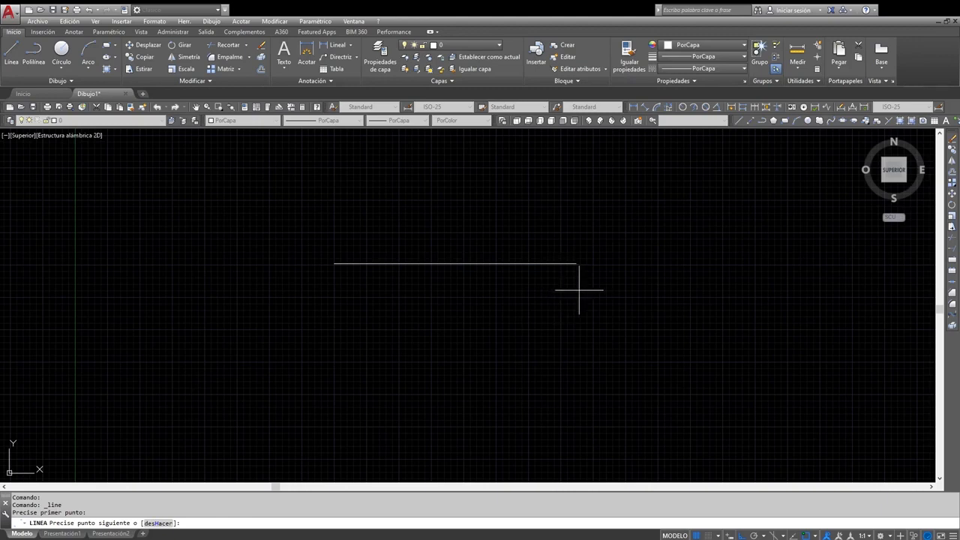
{"action": "left_click", "coordinate": [541, 295]}
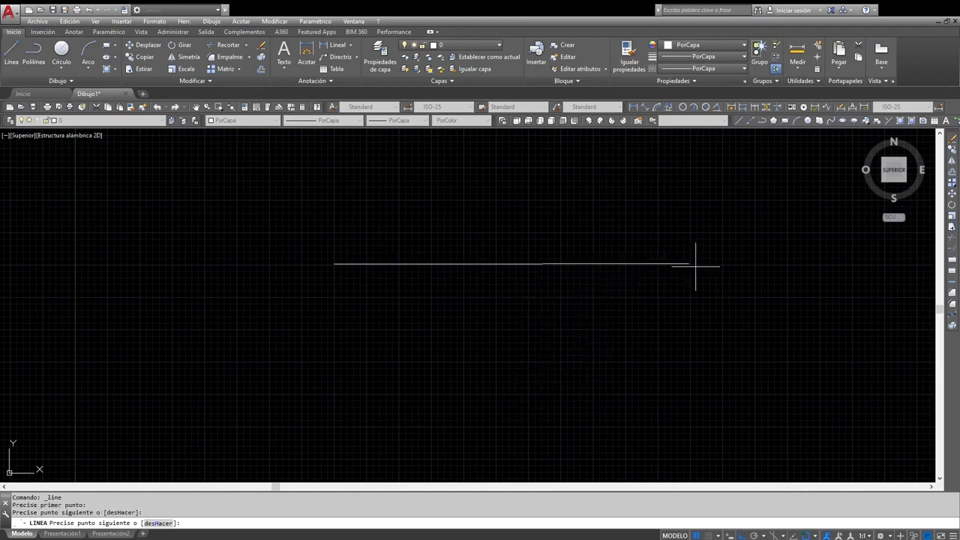
{"action": "left_click", "coordinate": [544, 390]}
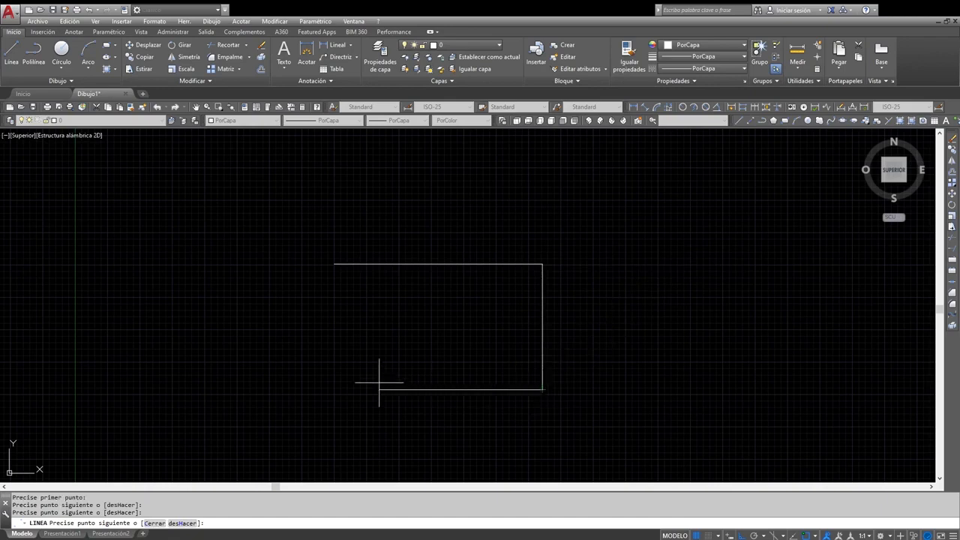
{"action": "left_click", "coordinate": [439, 336]}
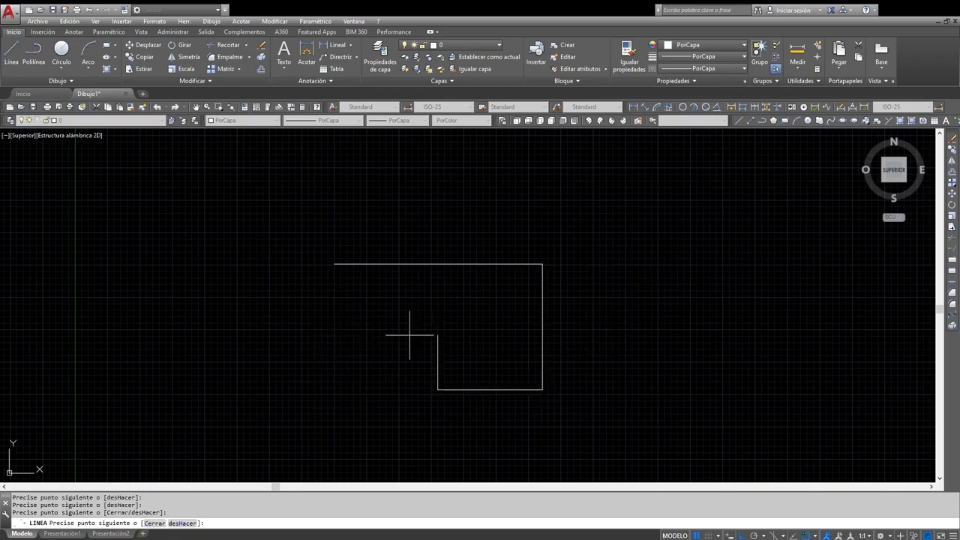
{"action": "left_click", "coordinate": [416, 319]}
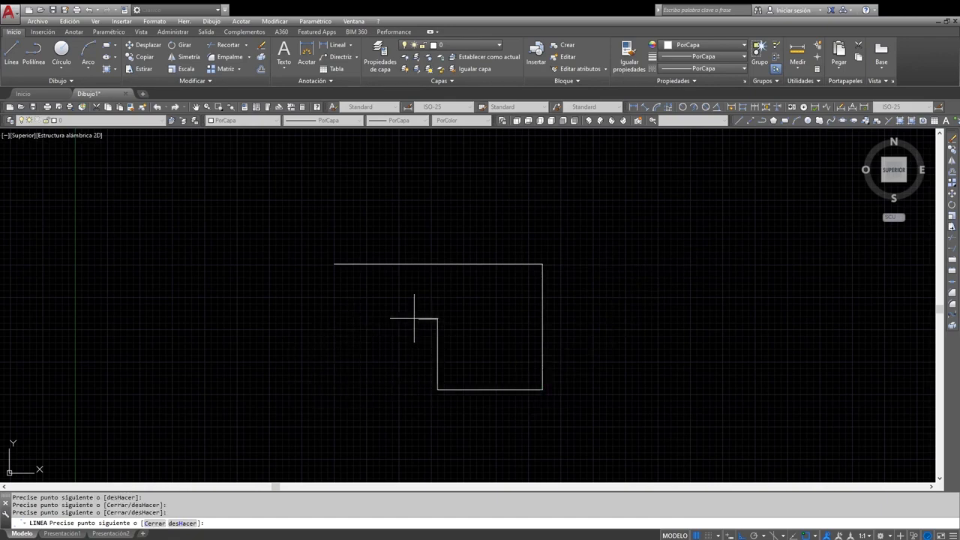
{"action": "left_click", "coordinate": [281, 330]}
{"action": "key", "text": "Return"}
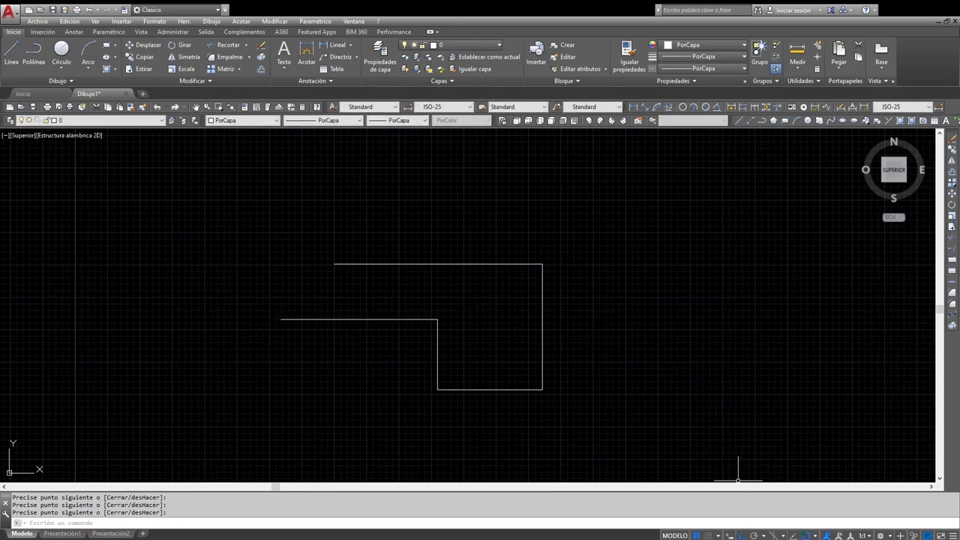
Step: Turn off Ortho mode and draw two connected diagonal segments to the right of the stepped outline, one rising and one descending
{"action": "key", "text": "F3"}
{"action": "key", "text": "F3"}
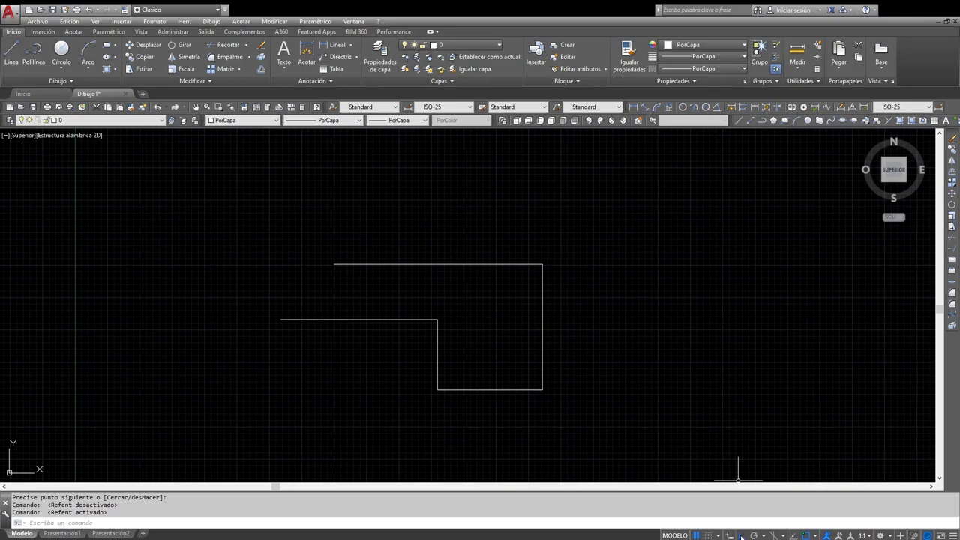
{"action": "left_click", "coordinate": [741, 537]}
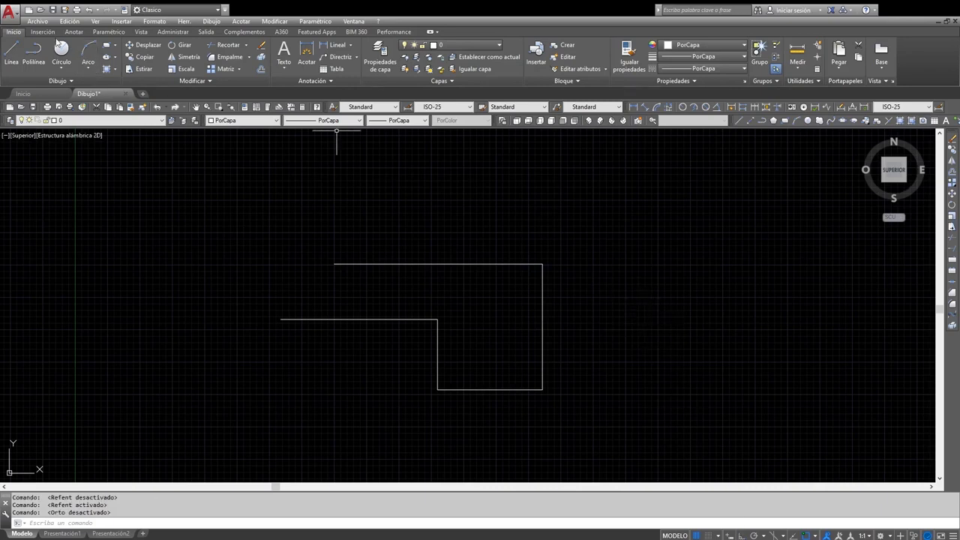
{"action": "left_click", "coordinate": [12, 54]}
{"action": "left_click", "coordinate": [583, 351]}
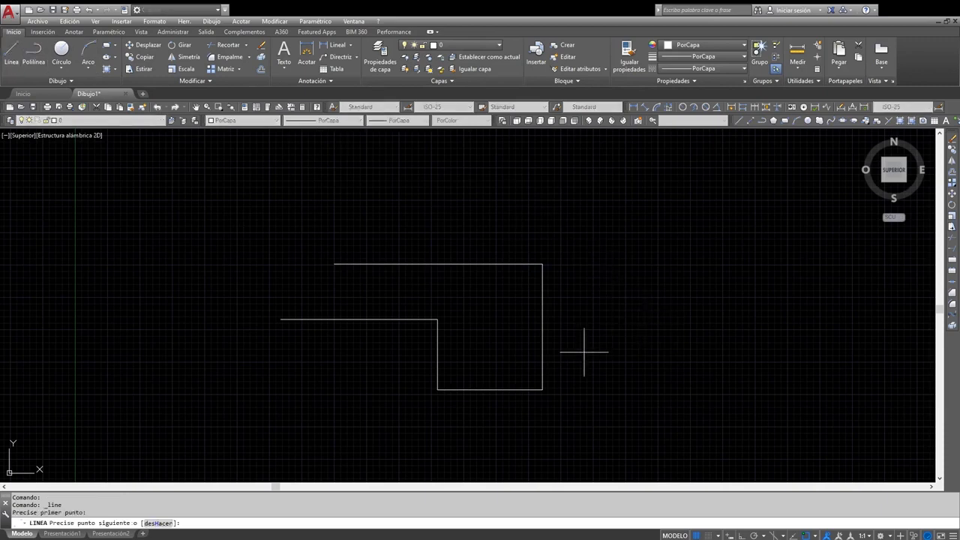
{"action": "left_click", "coordinate": [677, 260]}
{"action": "left_click", "coordinate": [754, 398]}
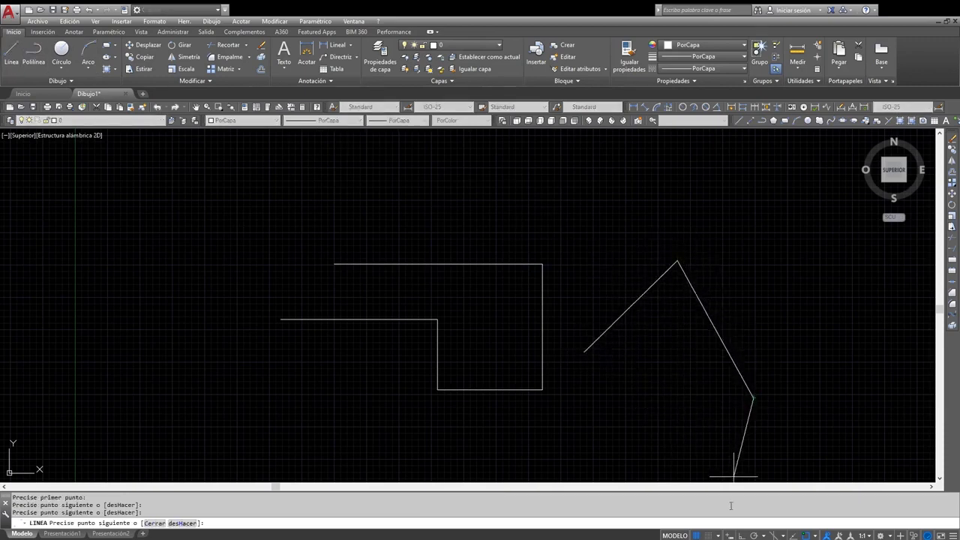
Step: Turn Ortho mode on within the running Line command and end the diagonal chain with a vertical segment going up
{"action": "key", "text": "F8"}
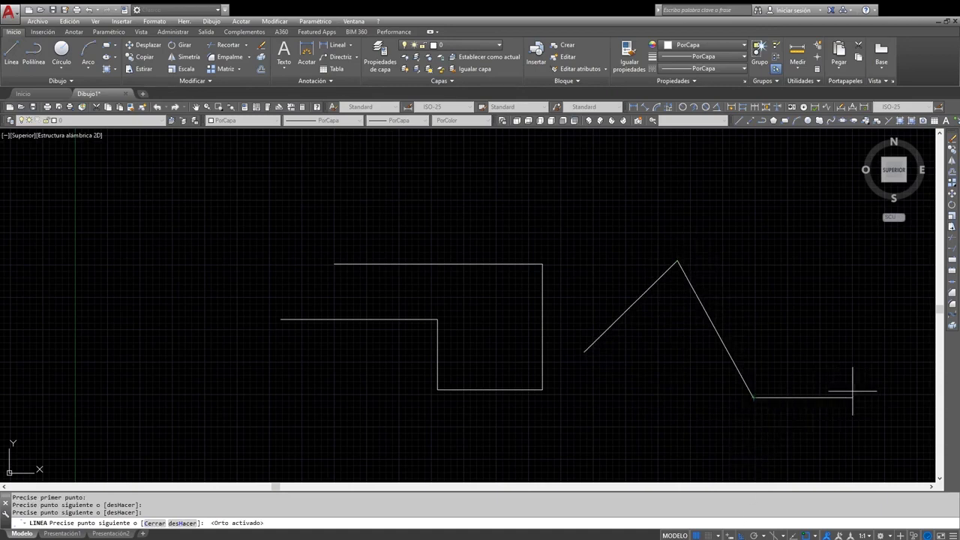
{"action": "left_click", "coordinate": [752, 208]}
{"action": "key", "text": "Return"}
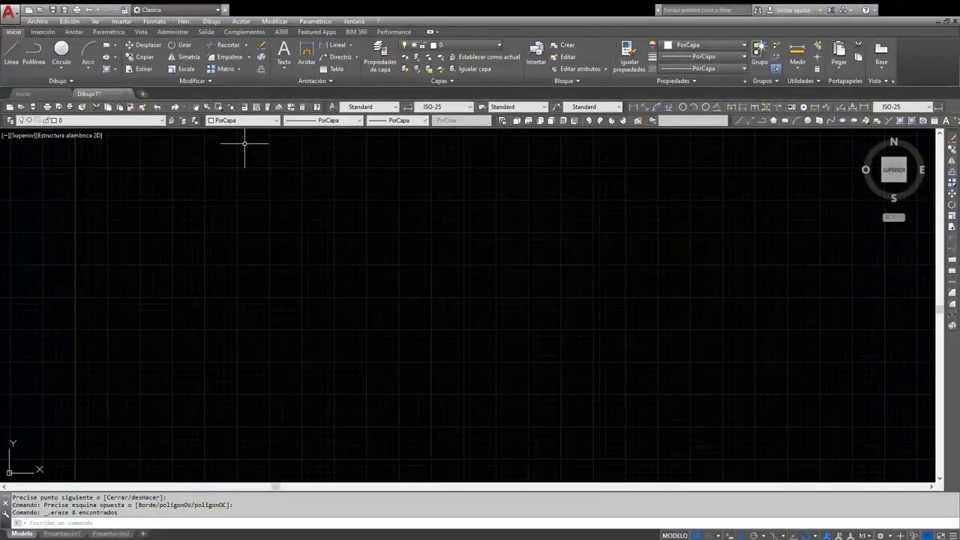
Step: Draw a stepped line chain going right, up and right with Ortho on, ending with a descending diagonal segment with Ortho off
{"action": "left_click", "coordinate": [10, 53]}
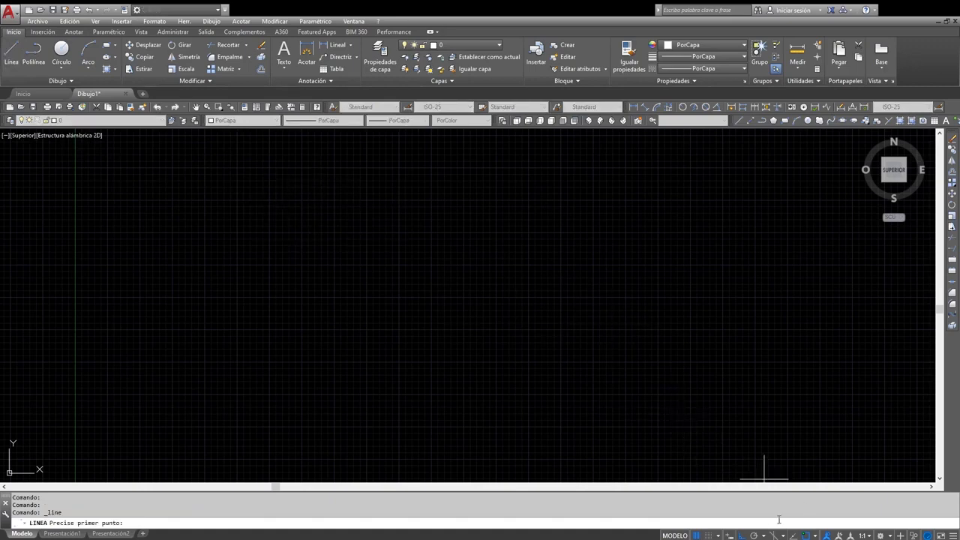
{"action": "left_click", "coordinate": [270, 230]}
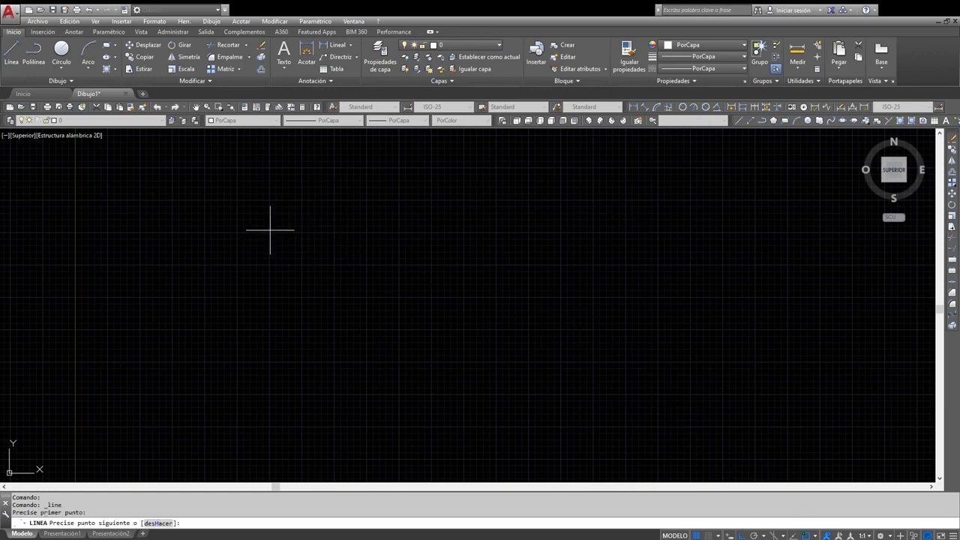
{"action": "left_click", "coordinate": [465, 230]}
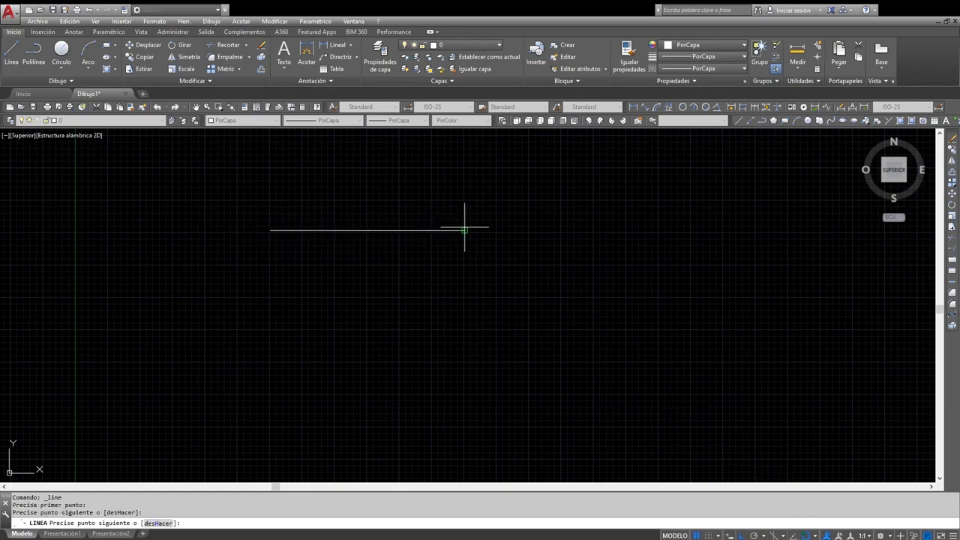
{"action": "left_click", "coordinate": [470, 166]}
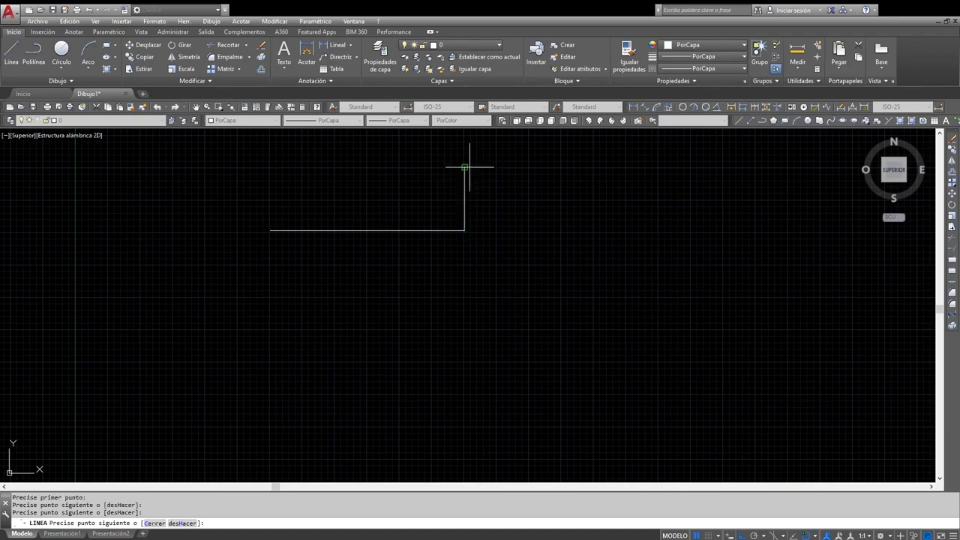
{"action": "left_click", "coordinate": [621, 166]}
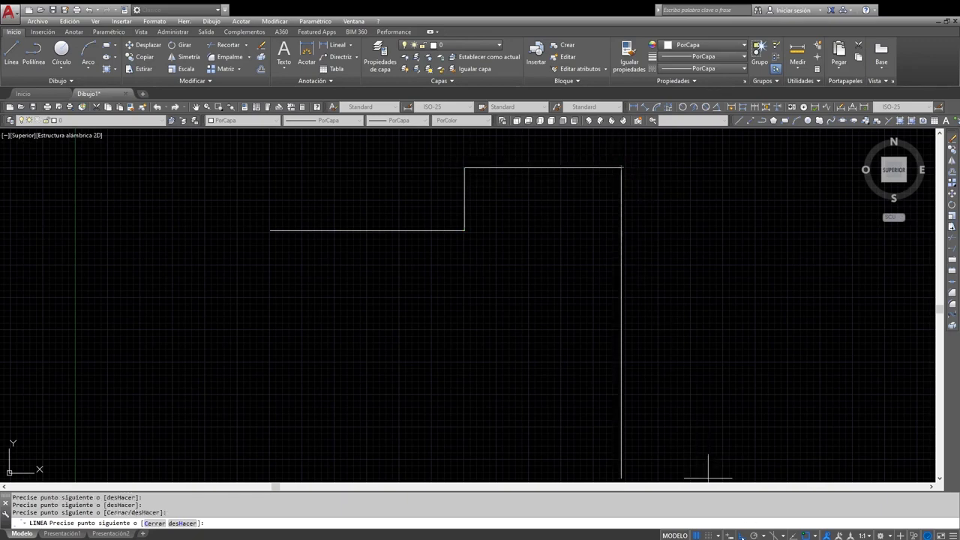
{"action": "key", "text": "F8"}
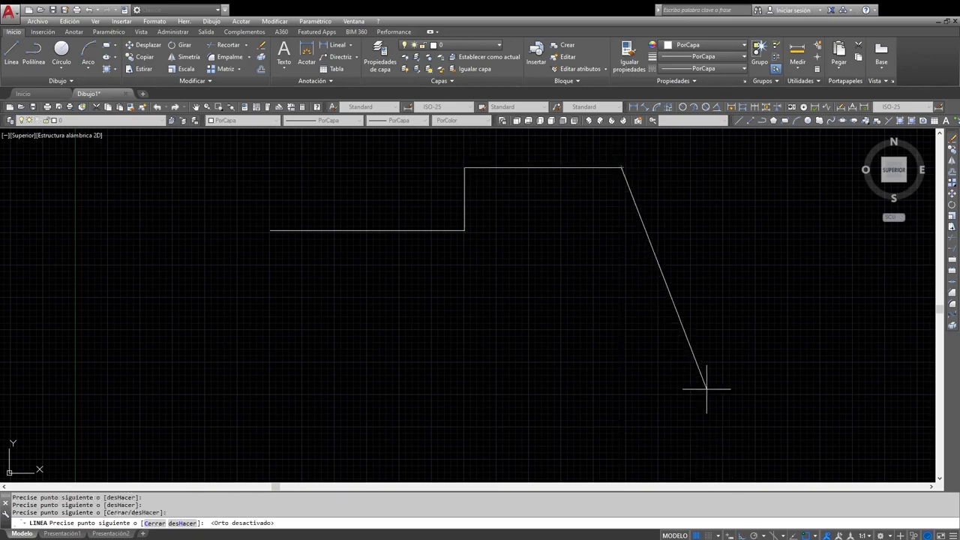
{"action": "left_click", "coordinate": [690, 232]}
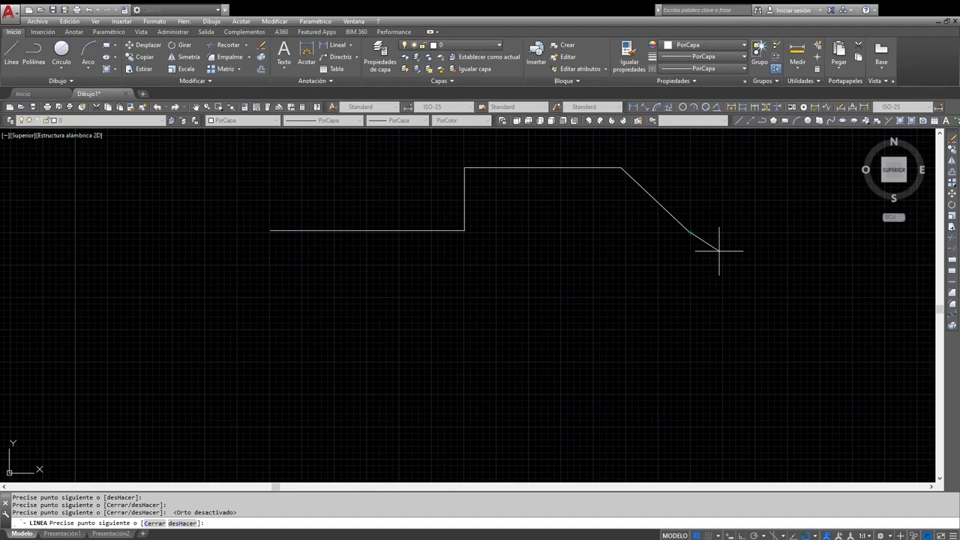
{"action": "key", "text": "Return"}
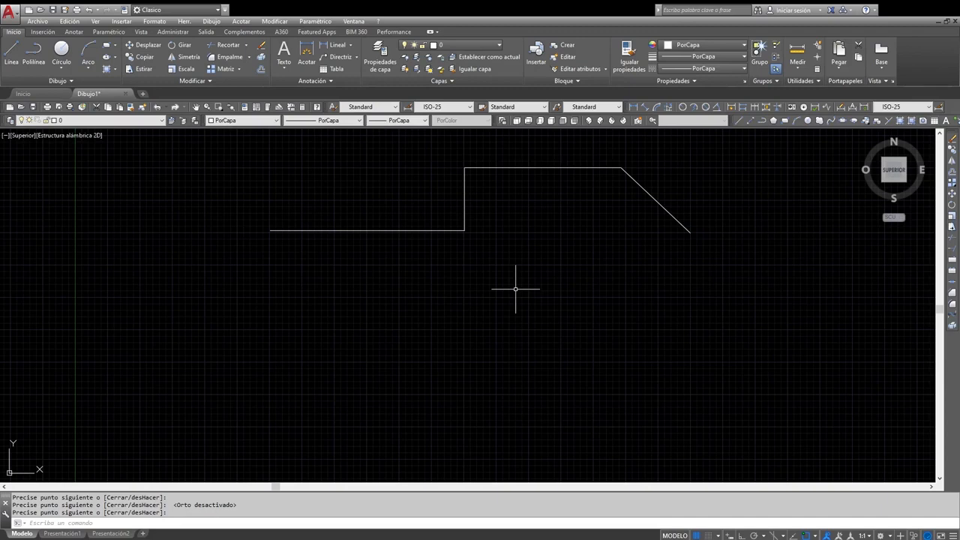
Step: Select the four segments of the stepped chain one by one to examine them as separate objects, and clear the selection
{"action": "left_click", "coordinate": [439, 230]}
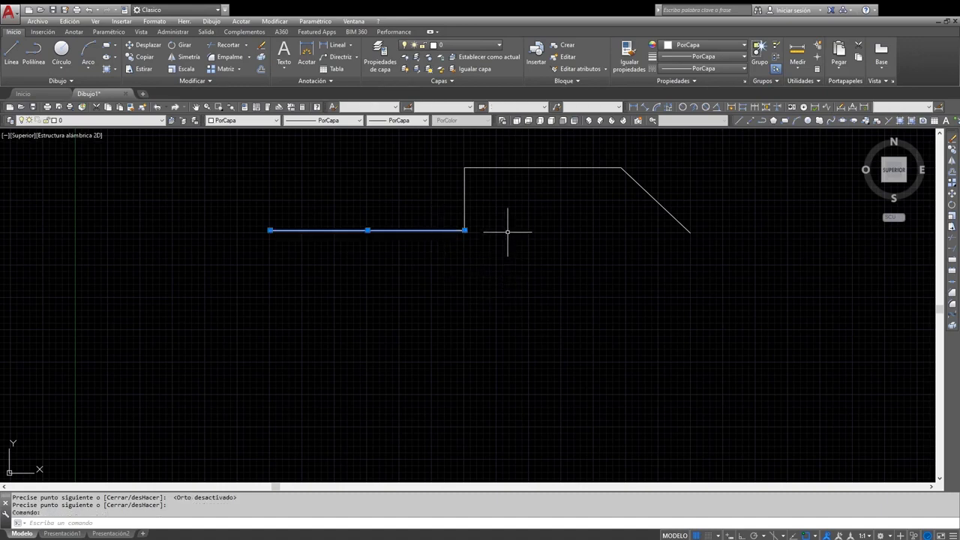
{"action": "left_click", "coordinate": [465, 200]}
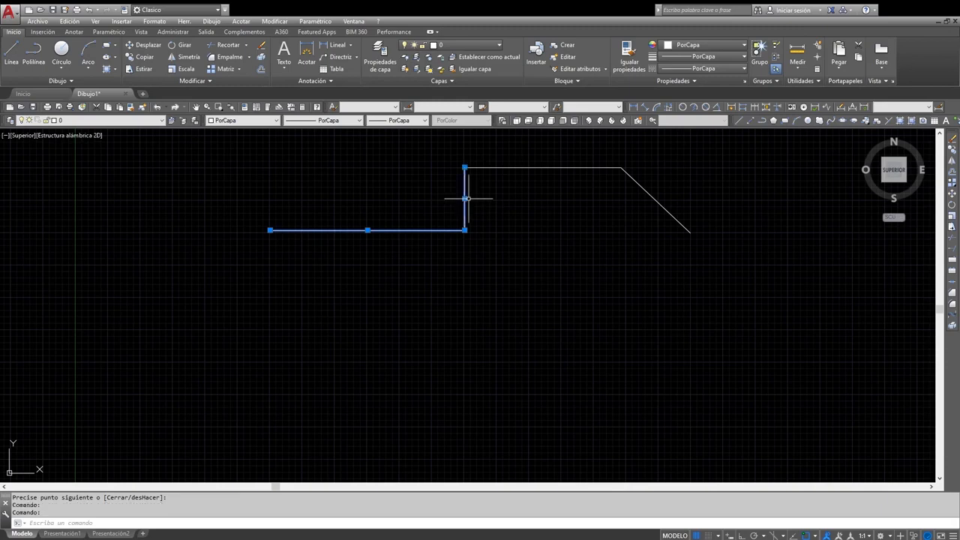
{"action": "left_click", "coordinate": [518, 166]}
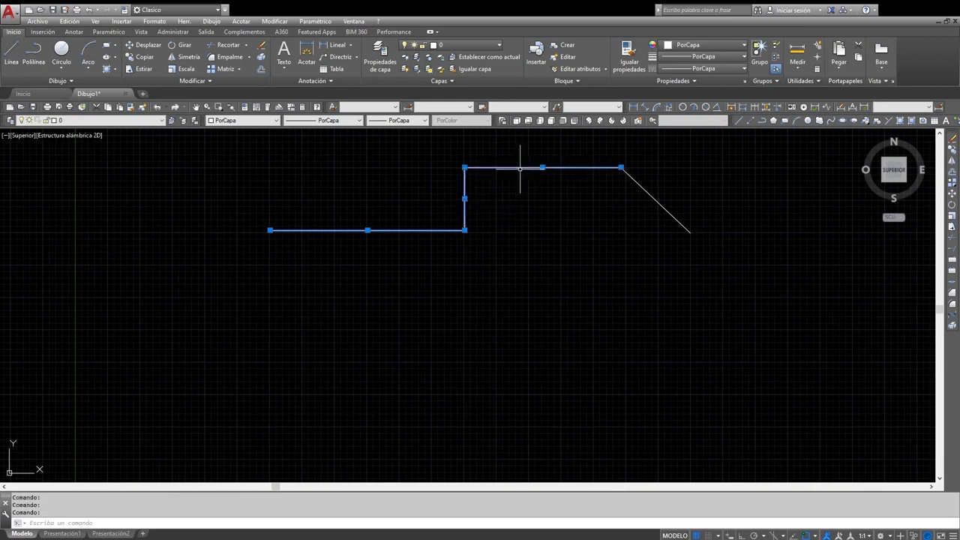
{"action": "left_click", "coordinate": [648, 195]}
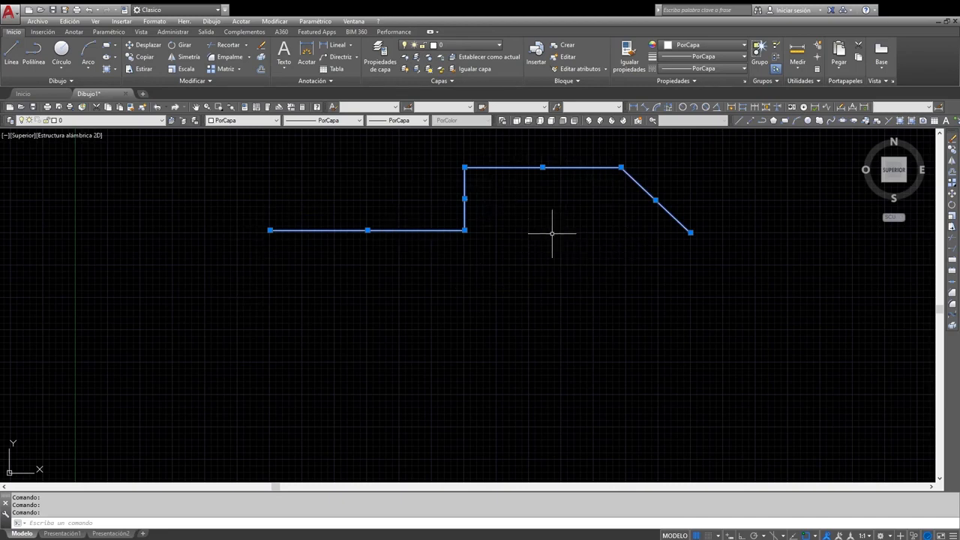
{"action": "key", "text": "Escape"}
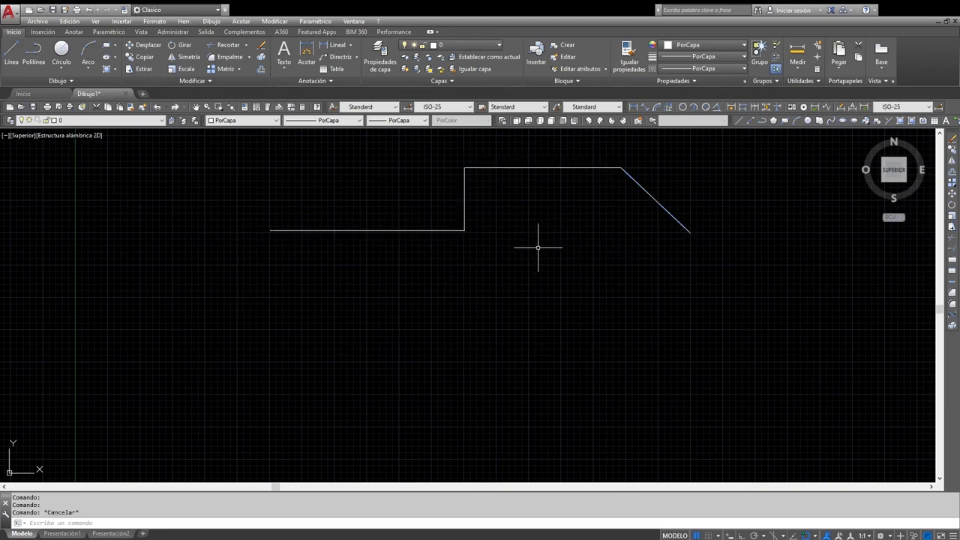
Step: Draw a polyline below the stepped chain going right, up and right with Ortho on, ending with a descending diagonal with Ortho off
{"action": "left_click", "coordinate": [33, 49]}
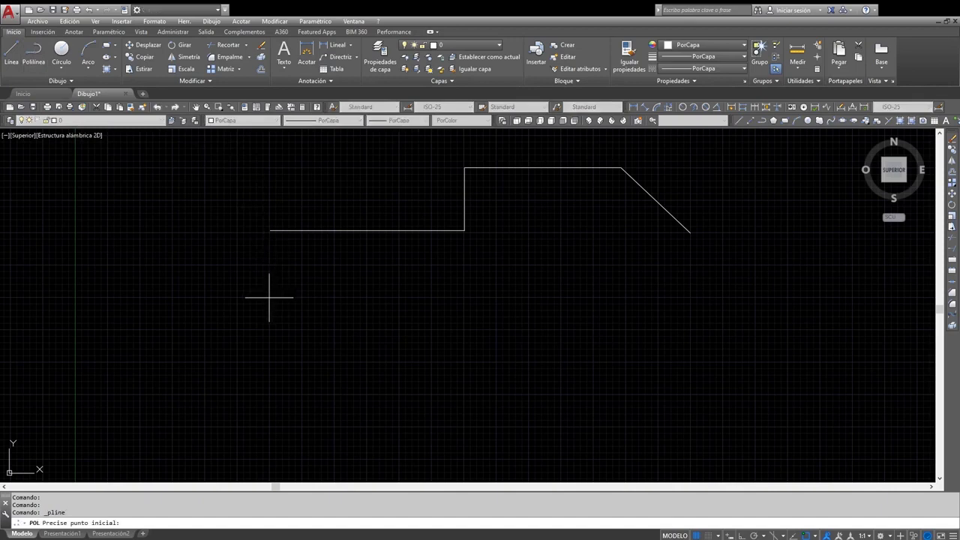
{"action": "left_click", "coordinate": [270, 298]}
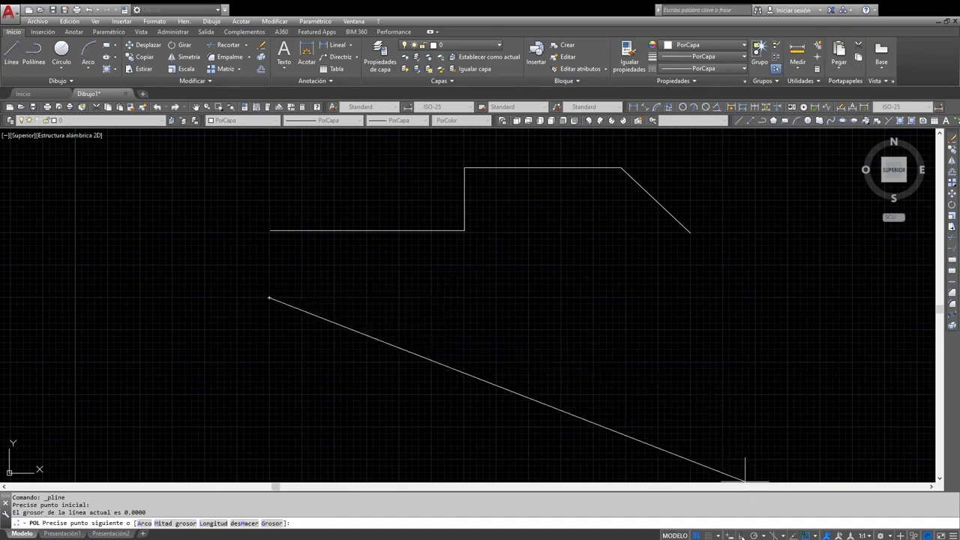
{"action": "key", "text": "F8"}
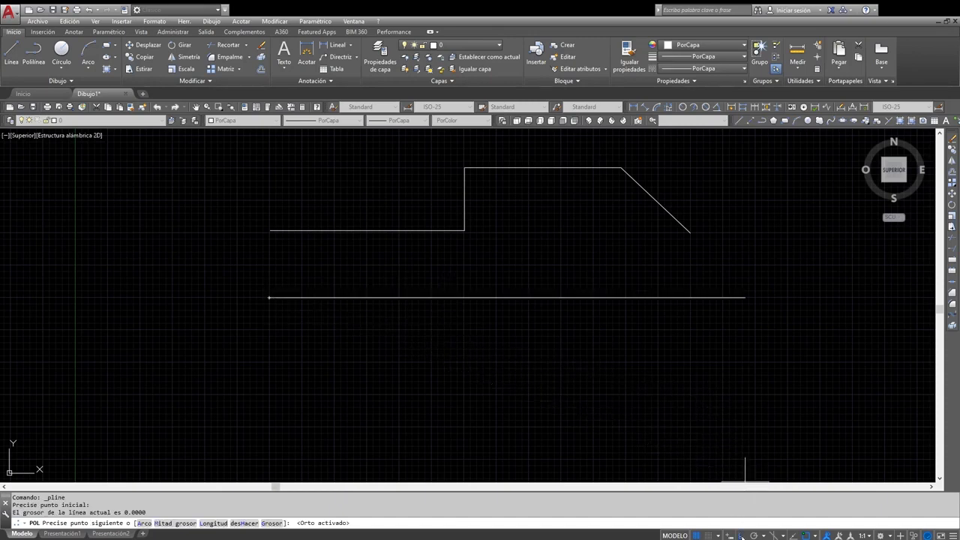
{"action": "left_click", "coordinate": [463, 298]}
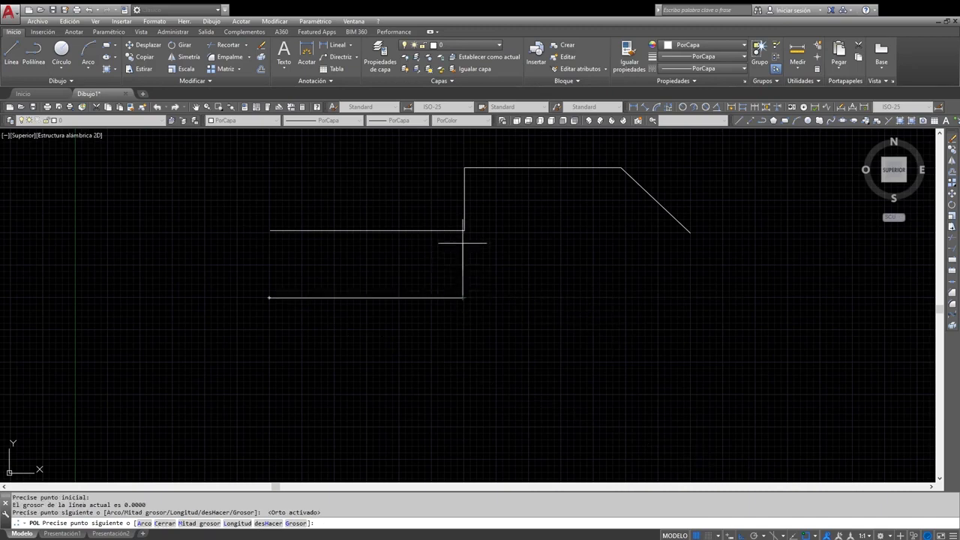
{"action": "left_click", "coordinate": [463, 242]}
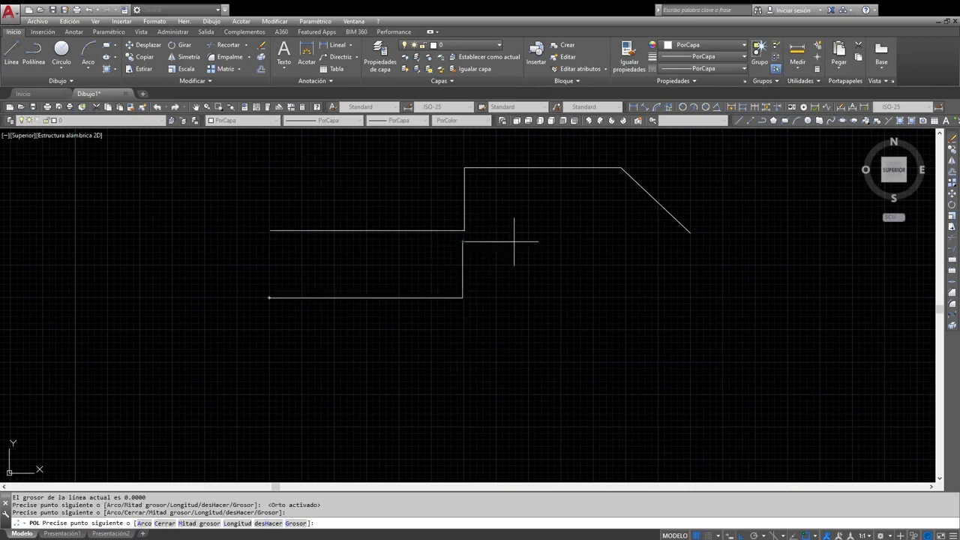
{"action": "left_click", "coordinate": [626, 242]}
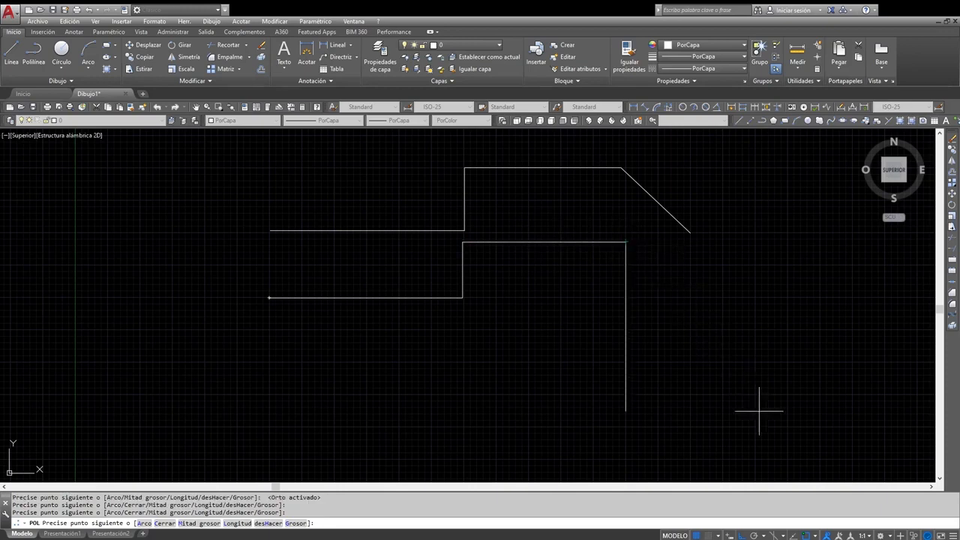
{"action": "left_click", "coordinate": [741, 536]}
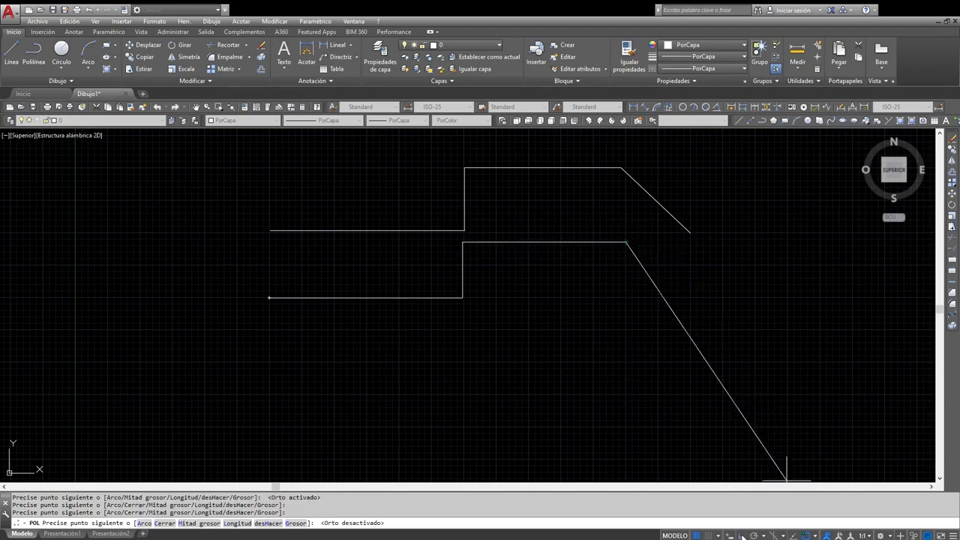
{"action": "left_click", "coordinate": [691, 297]}
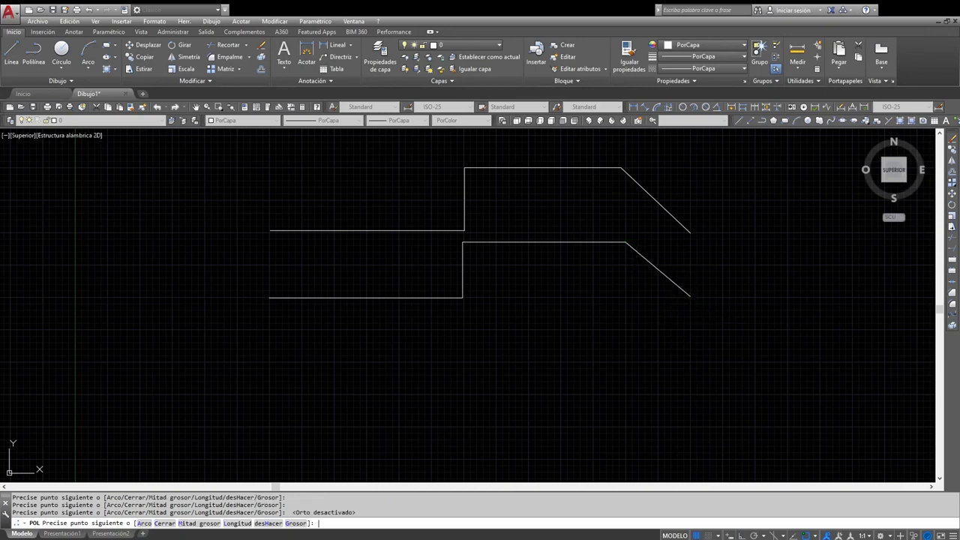
{"action": "key", "text": "Return"}
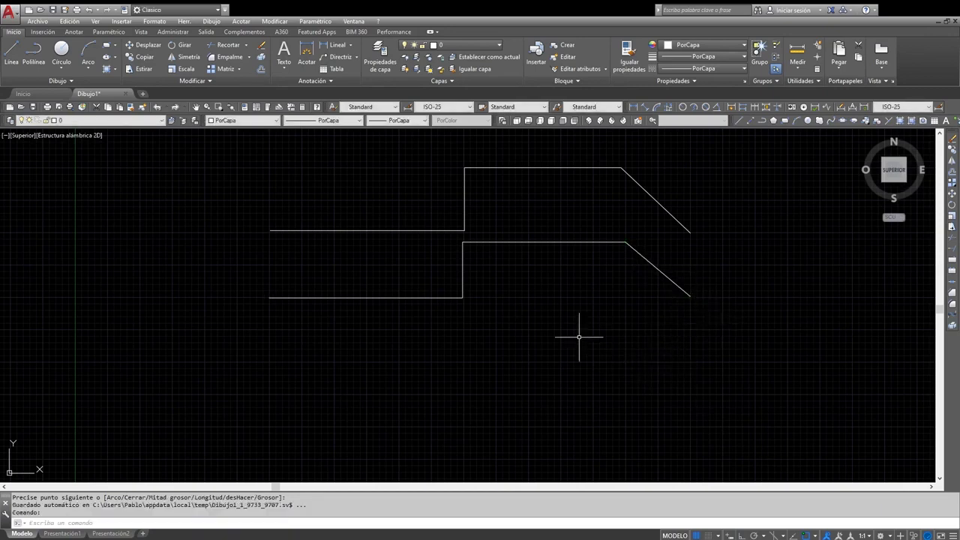
Step: Select the polyline and the four separate lines above it to compare how each shape is selected, and clear the selection
{"action": "left_click", "coordinate": [462, 275]}
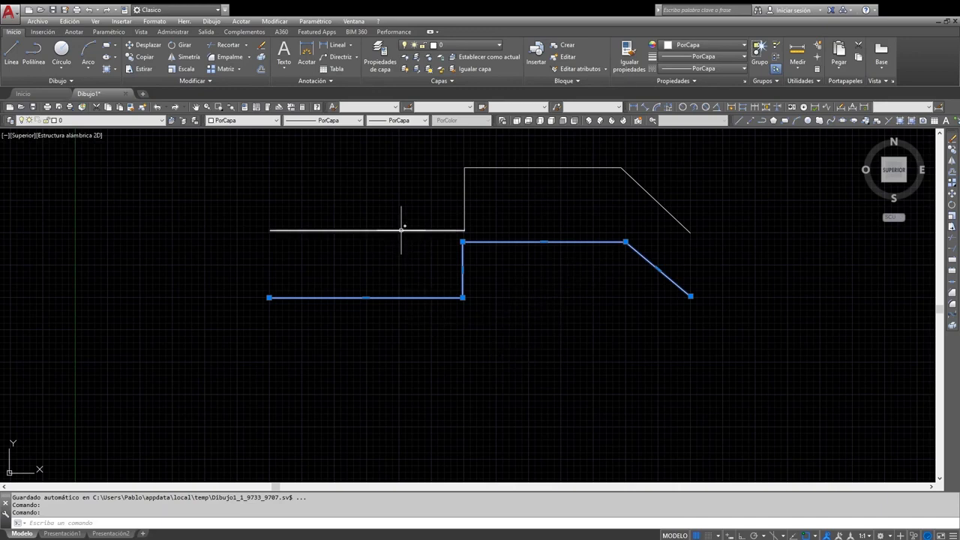
{"action": "key", "text": "Escape"}
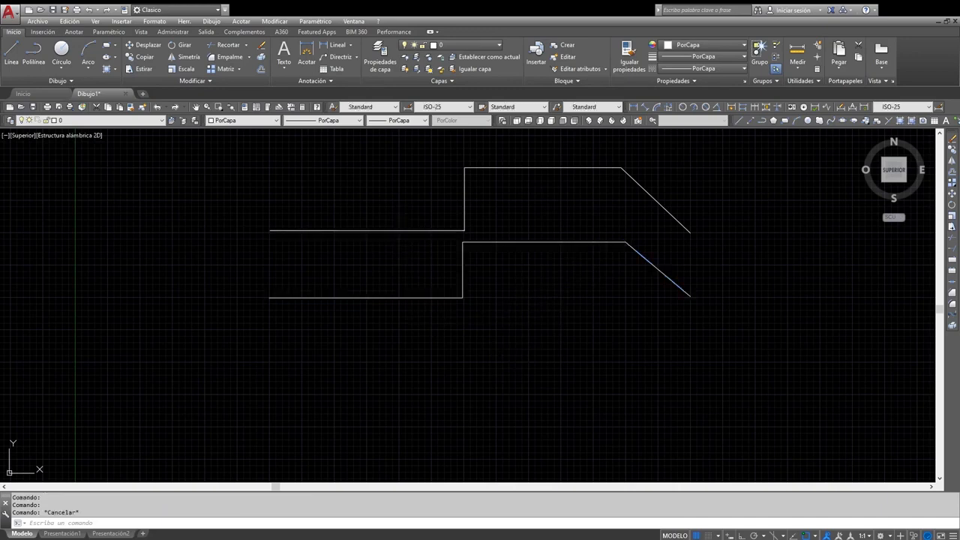
{"action": "left_click", "coordinate": [401, 230]}
{"action": "left_click", "coordinate": [458, 197]}
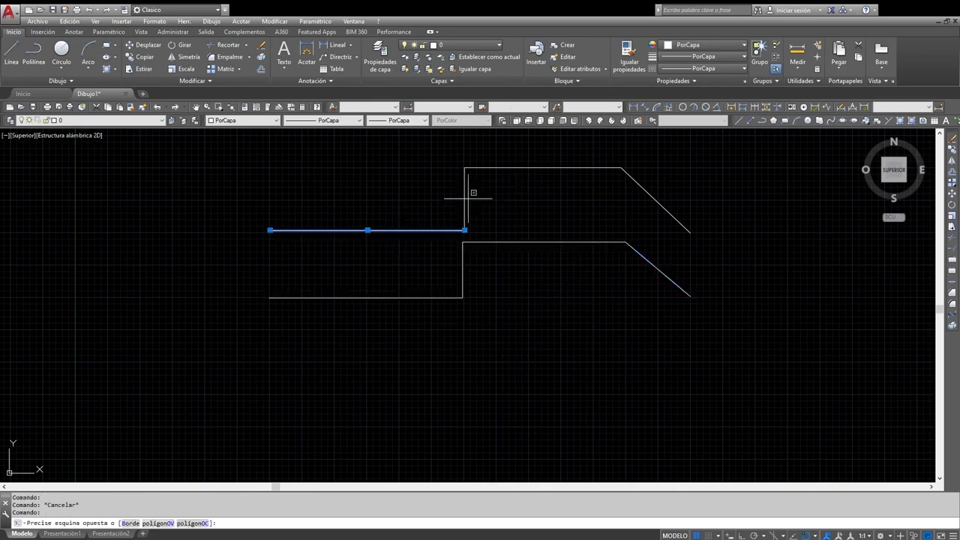
{"action": "left_click", "coordinate": [464, 199]}
{"action": "left_click", "coordinate": [471, 193]}
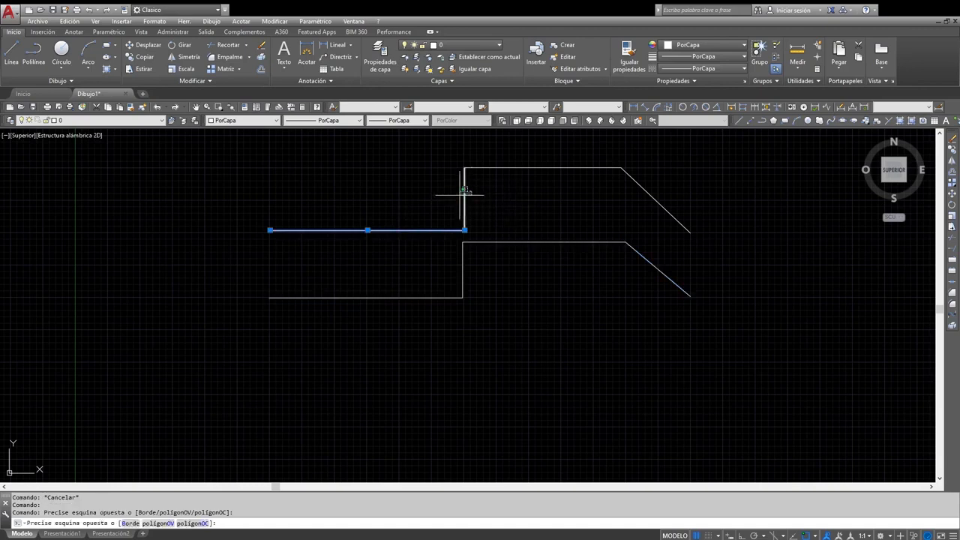
{"action": "left_click", "coordinate": [452, 198]}
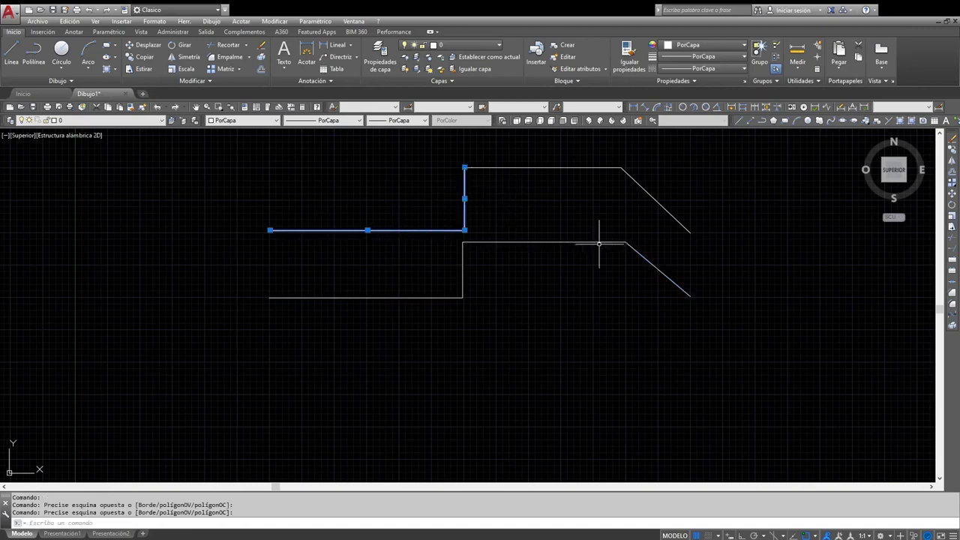
{"action": "left_click", "coordinate": [559, 156]}
{"action": "left_click", "coordinate": [553, 189]}
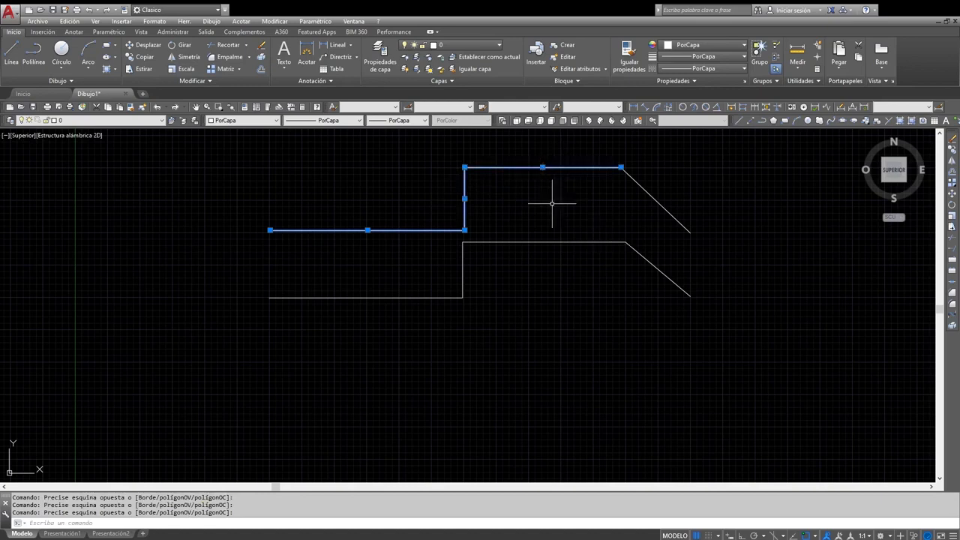
{"action": "left_click", "coordinate": [651, 202]}
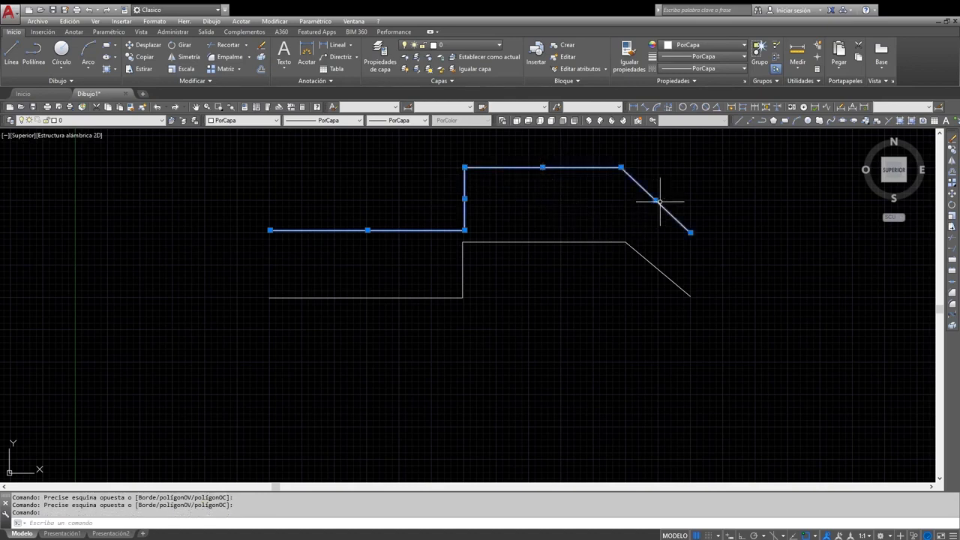
{"action": "left_click", "coordinate": [655, 264]}
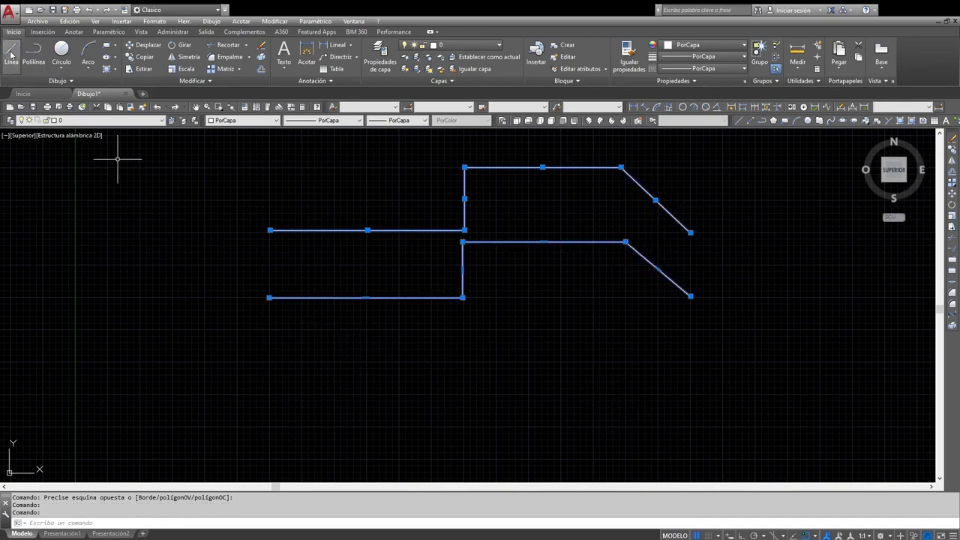
{"action": "key", "text": "Escape"}
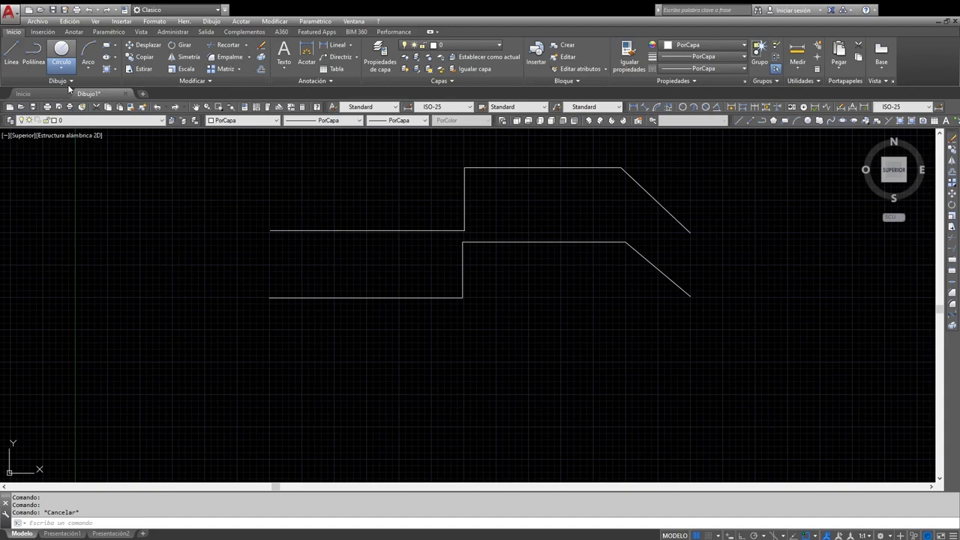
Step: Draw a circle centred on the polyline's lower inner corner, picking its radius with a point to the right
{"action": "left_click", "coordinate": [65, 72]}
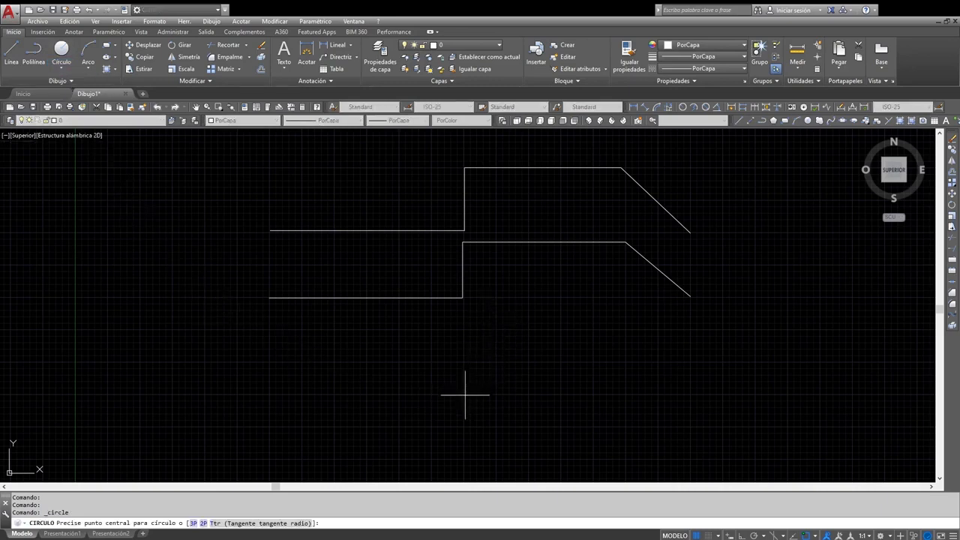
{"action": "left_click", "coordinate": [463, 298]}
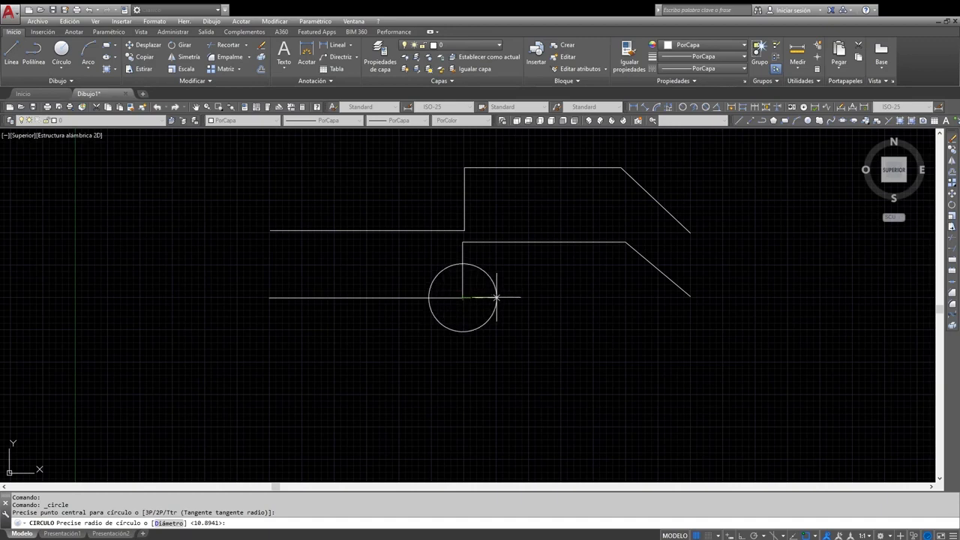
{"action": "left_click", "coordinate": [496, 298]}
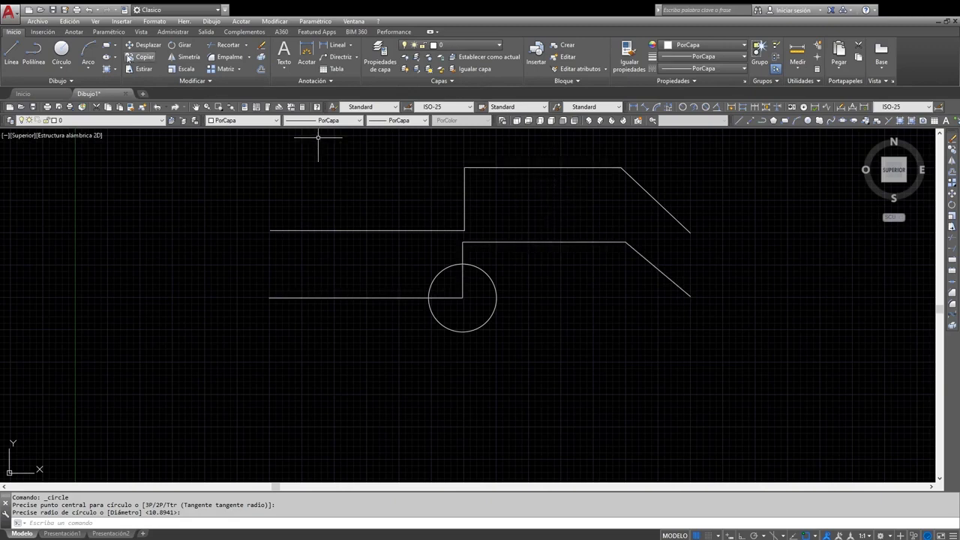
Step: Draw a two-point circle between the midpoints of the polyline's raised horizontal segment and the line chain's raised horizontal segment
{"action": "left_click", "coordinate": [66, 68]}
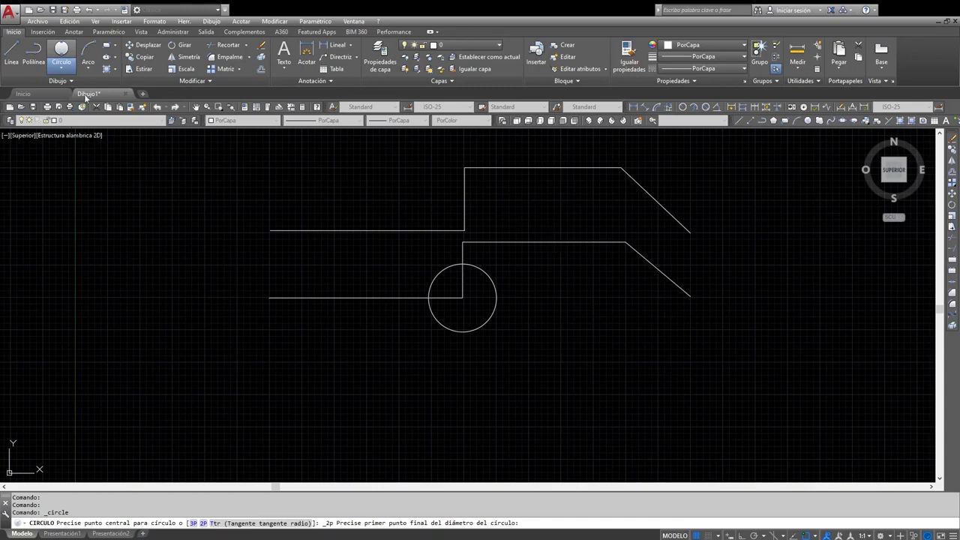
{"action": "key", "text": "Escape"}
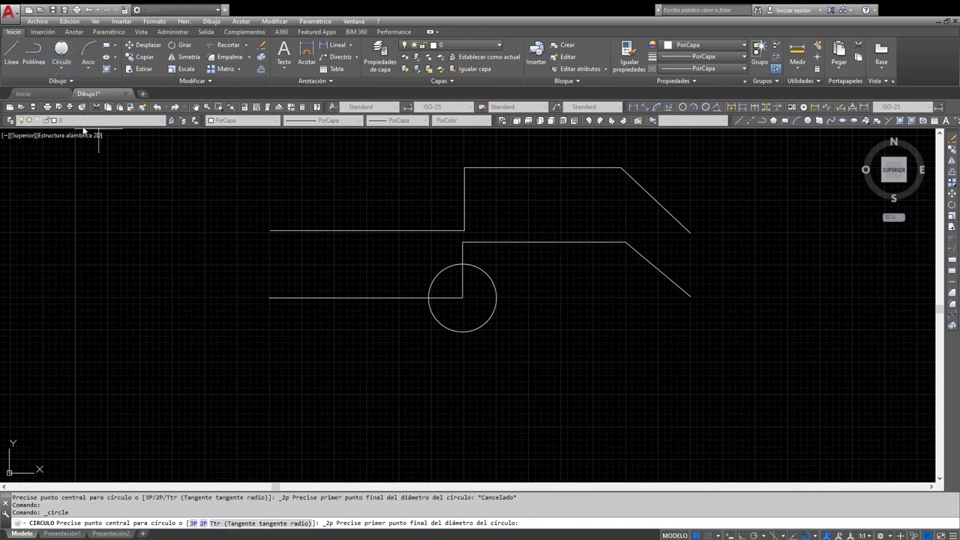
{"action": "left_click", "coordinate": [543, 241]}
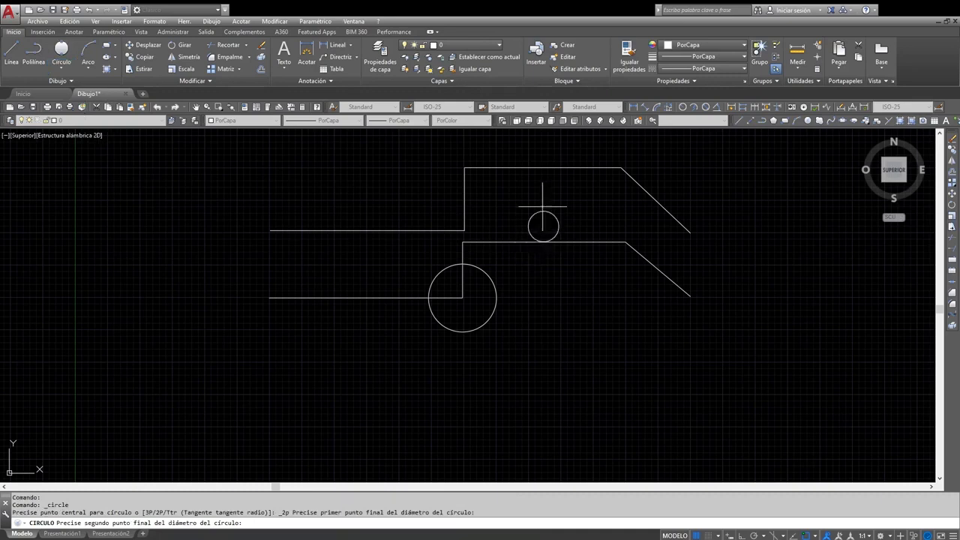
{"action": "left_click", "coordinate": [543, 168]}
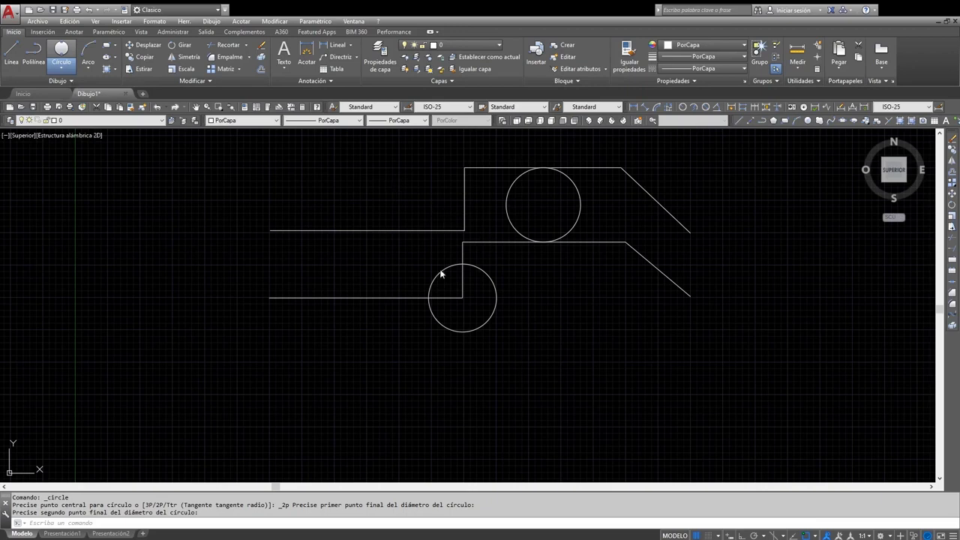
Step: Draw a three-point arc from the left end of the upper line chain, bulging left and ending above its start, and check its grips
{"action": "left_click", "coordinate": [68, 84]}
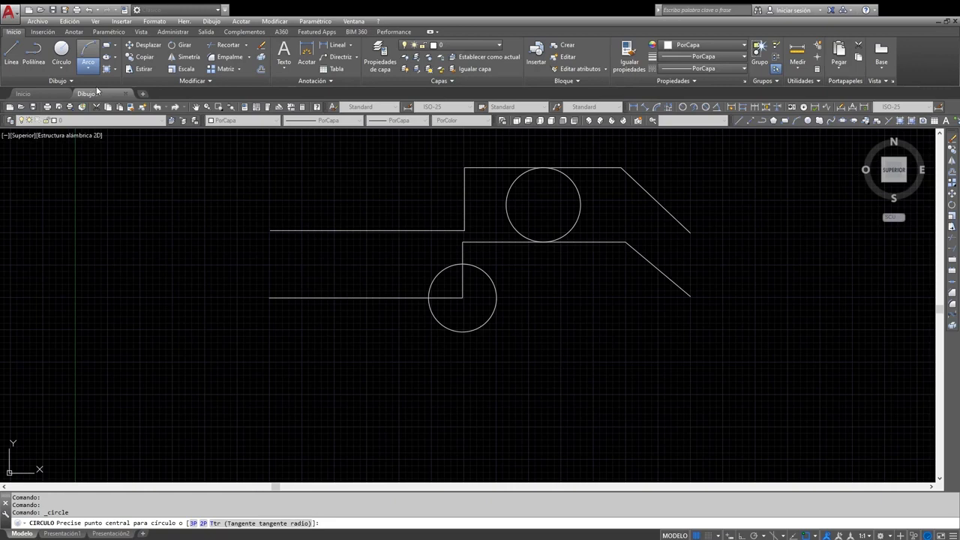
{"action": "left_click", "coordinate": [88, 59]}
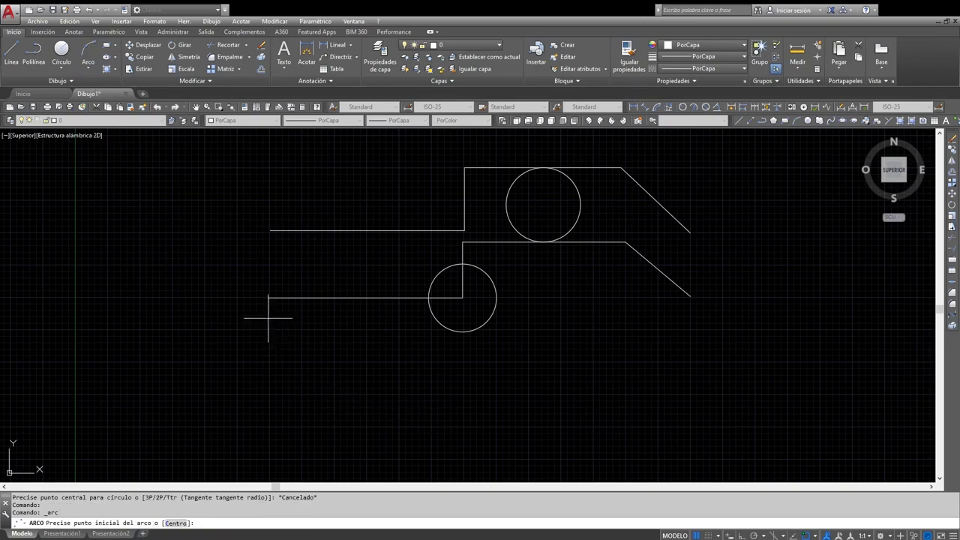
{"action": "left_click", "coordinate": [270, 230]}
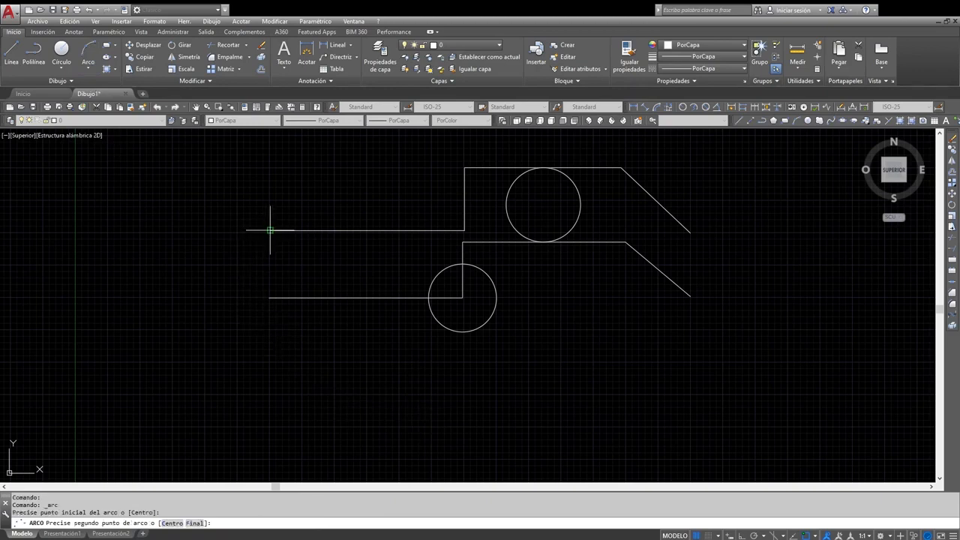
{"action": "left_click", "coordinate": [206, 200]}
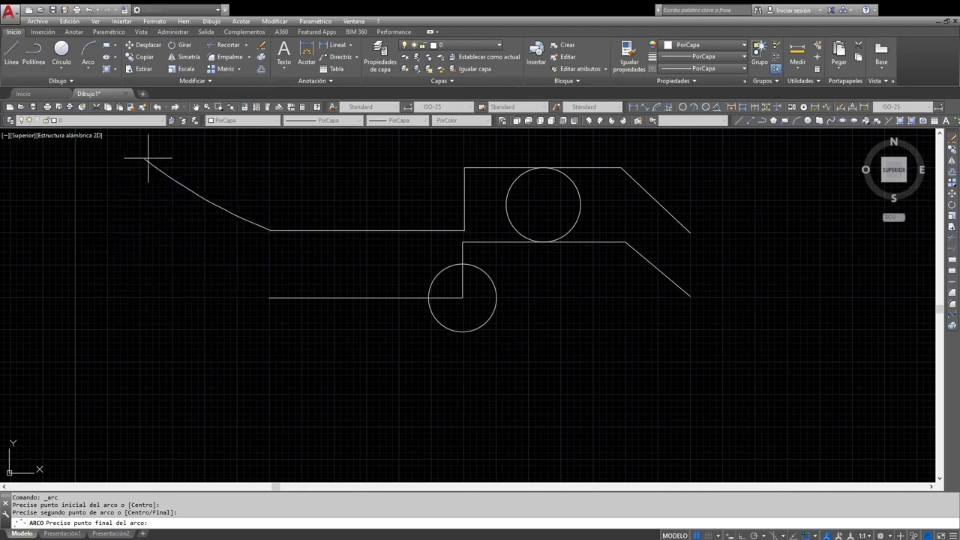
{"action": "left_click", "coordinate": [271, 156]}
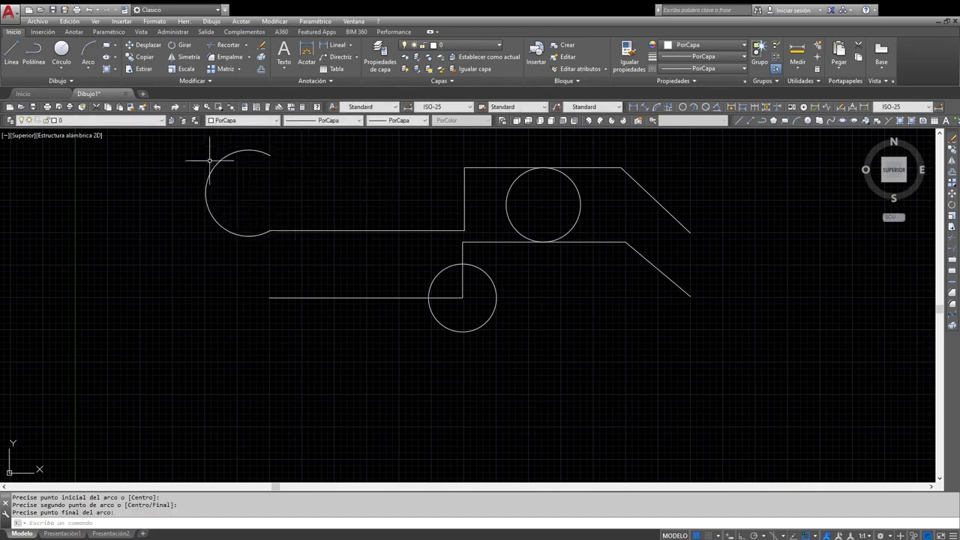
{"action": "left_click", "coordinate": [259, 152]}
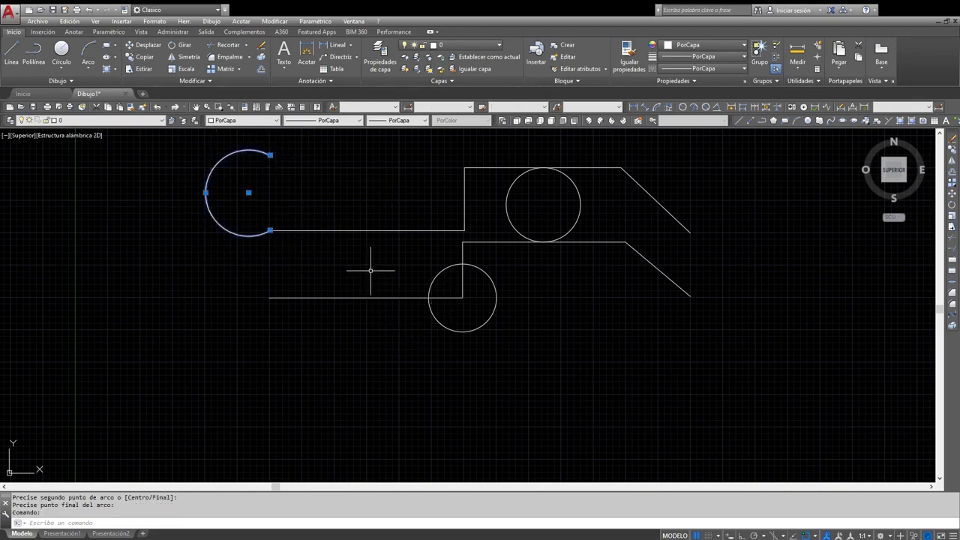
{"action": "key", "text": "Escape"}
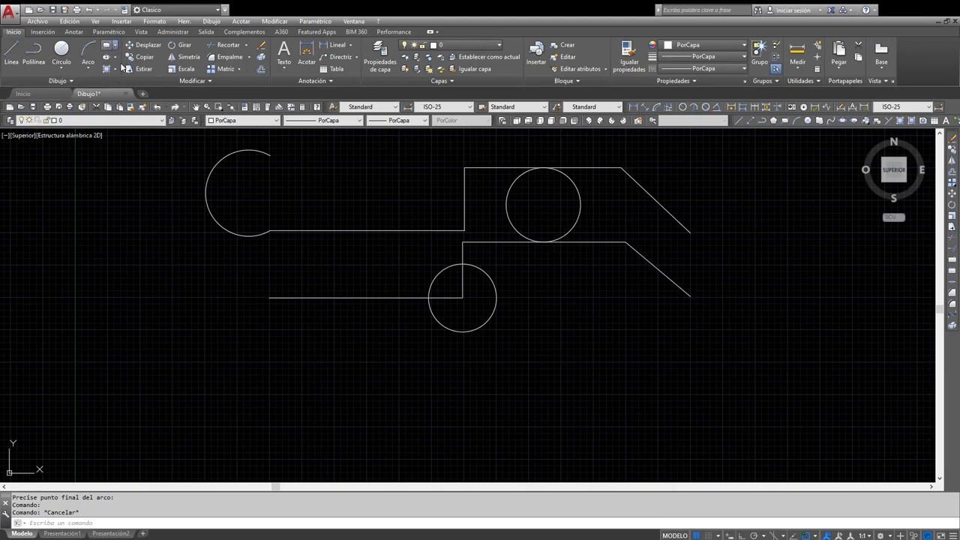
Step: Draw a rectangle by two opposite corners in the empty area below the left part of the polyline
{"action": "left_click", "coordinate": [106, 45]}
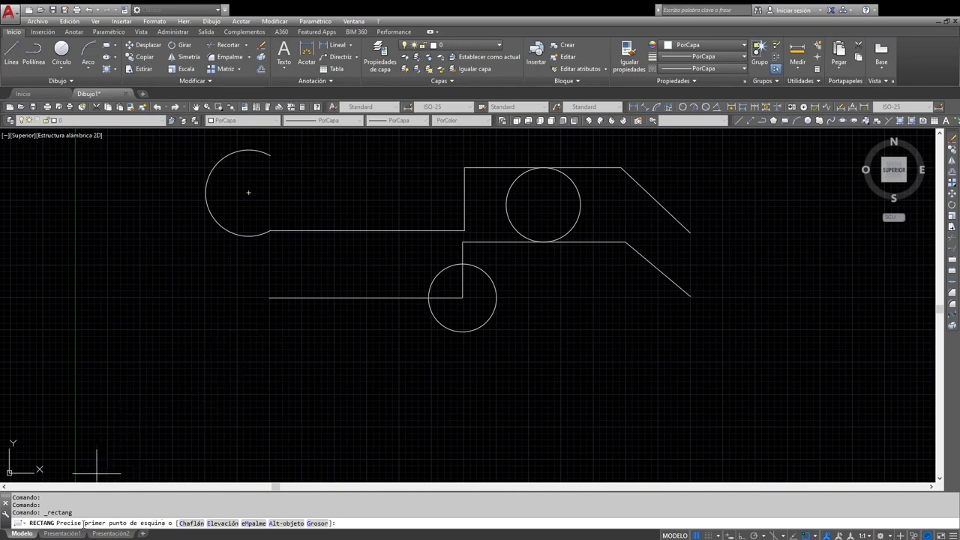
{"action": "left_click", "coordinate": [211, 342]}
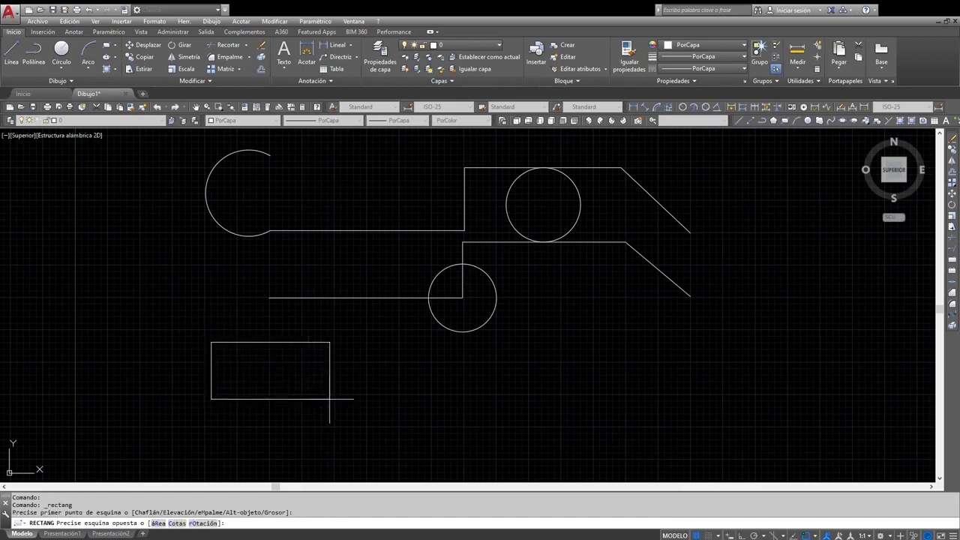
{"action": "left_click", "coordinate": [370, 417]}
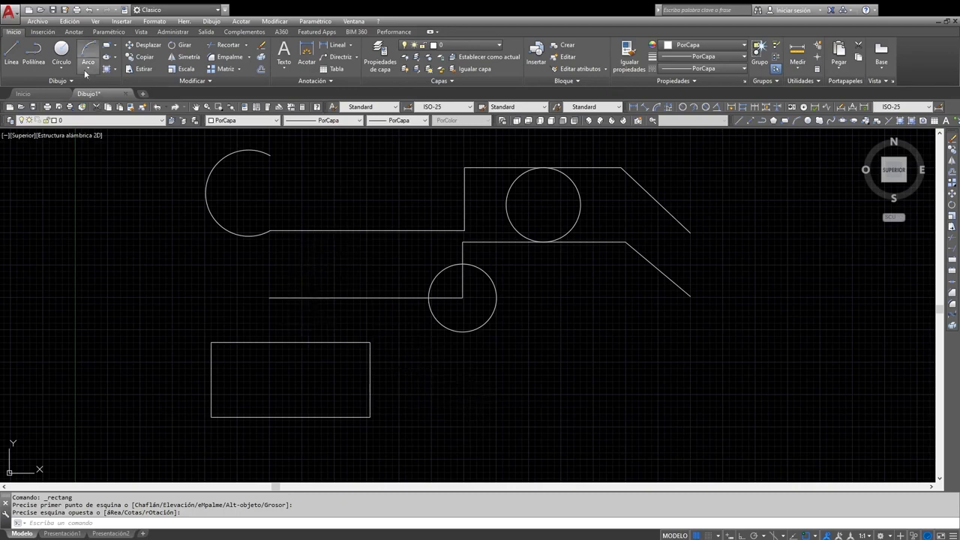
Step: Try a rectangle below the lower circle, entering 100 for the opposite corner, and erase it
{"action": "key", "text": "Return"}
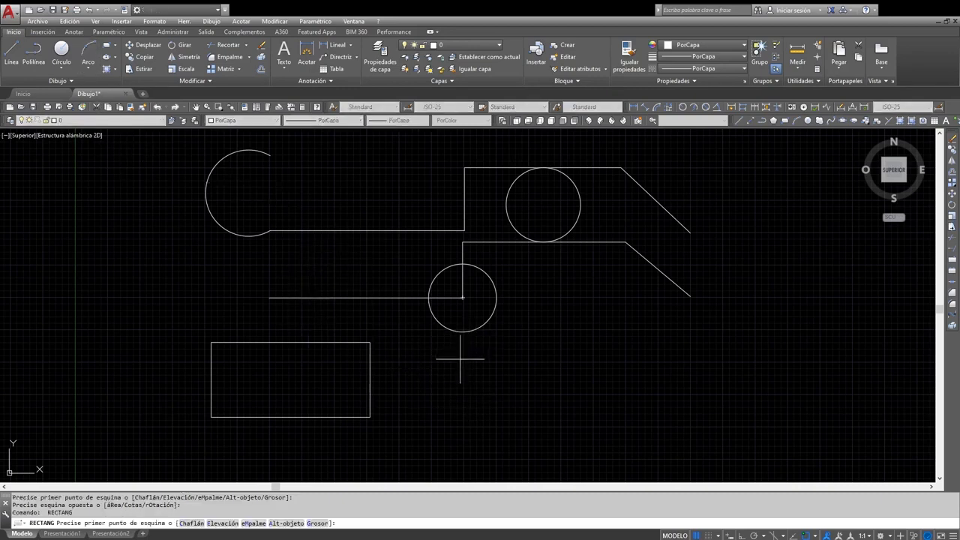
{"action": "left_click", "coordinate": [460, 358]}
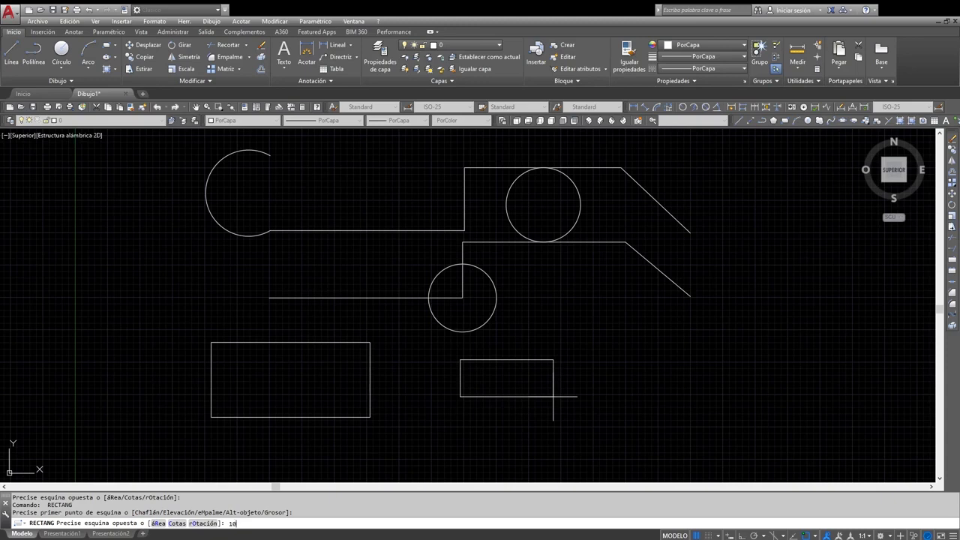
{"action": "key", "text": "Return"}
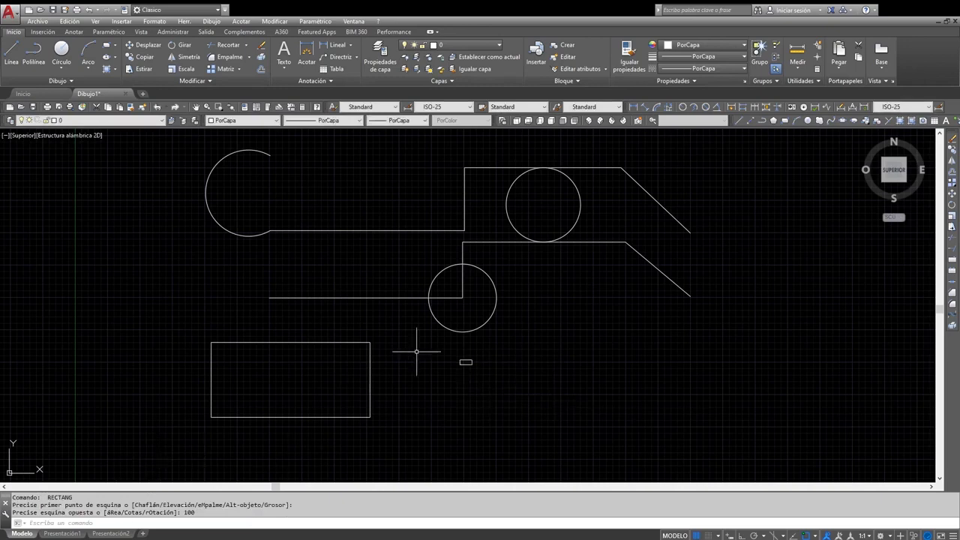
{"action": "left_click", "coordinate": [470, 365]}
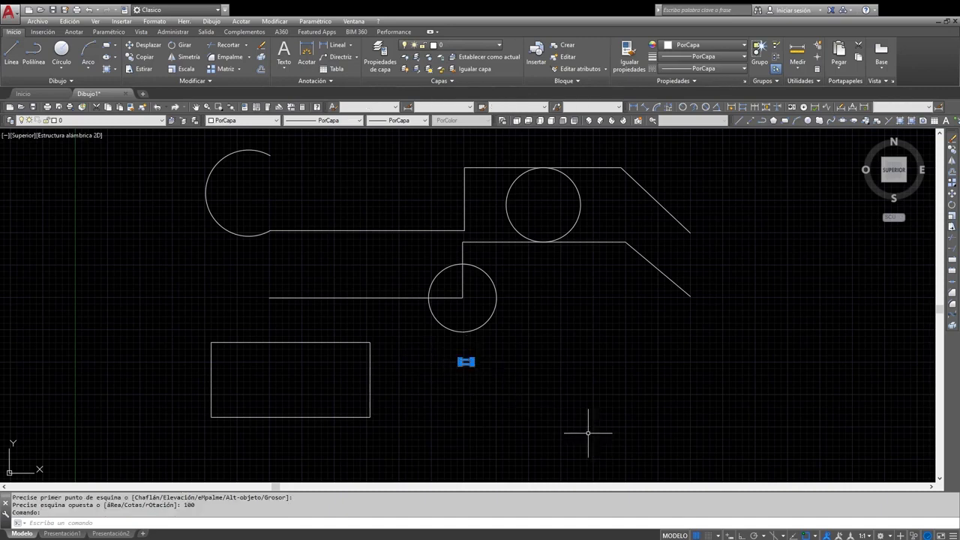
{"action": "key", "text": "Delete"}
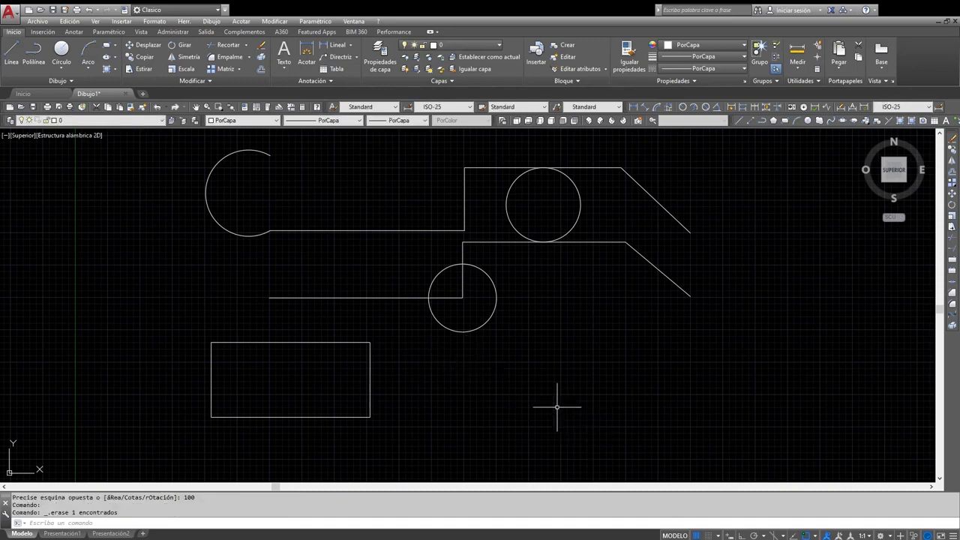
Step: Draw connected lines below the lower circle: 250 to the right, then with Ortho on 300 down and 500 to the left
{"action": "left_click", "coordinate": [13, 54]}
{"action": "left_click", "coordinate": [438, 388]}
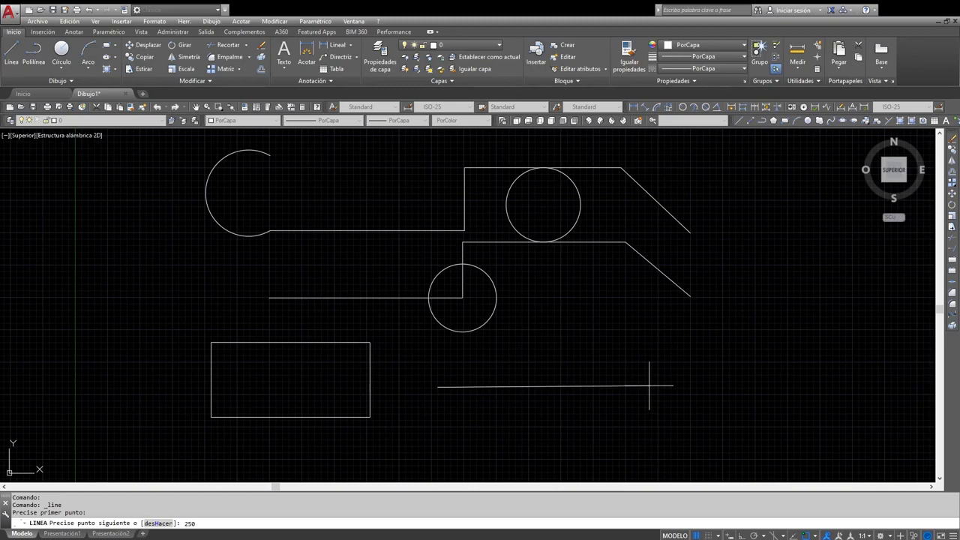
{"action": "key", "text": "Return"}
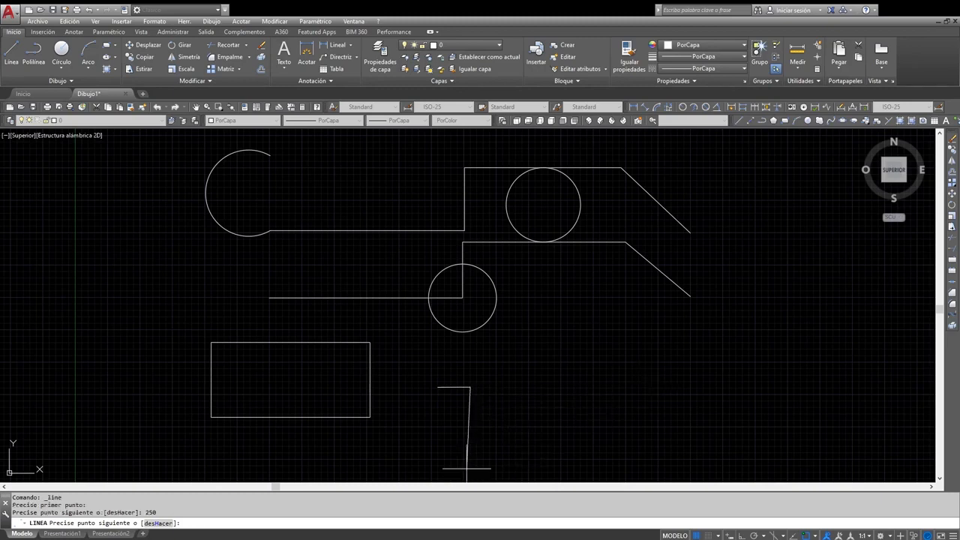
{"action": "scroll", "coordinate": [458, 467], "scroll_direction": "up", "scroll_amount": 4}
{"action": "scroll", "coordinate": [465, 300], "scroll_direction": "up", "scroll_amount": 2}
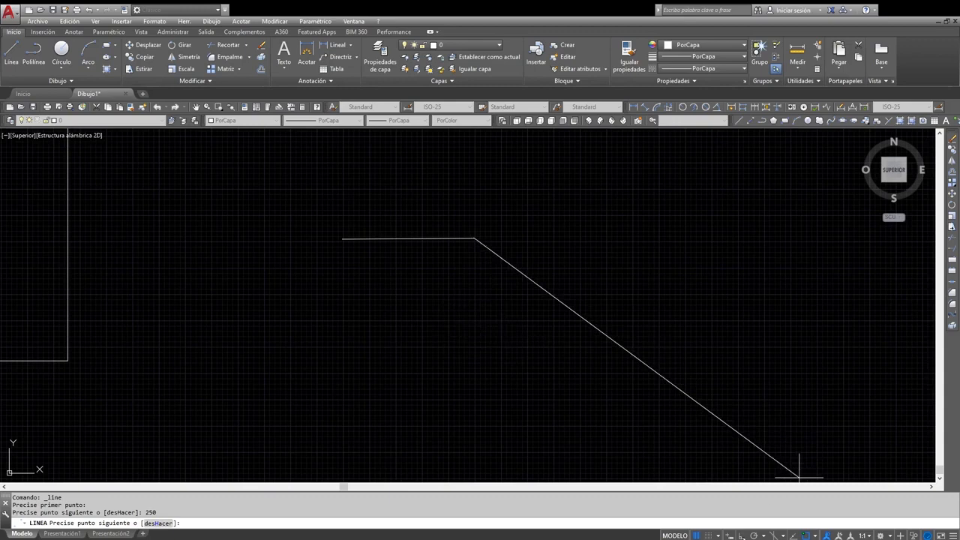
{"action": "key", "text": "F8"}
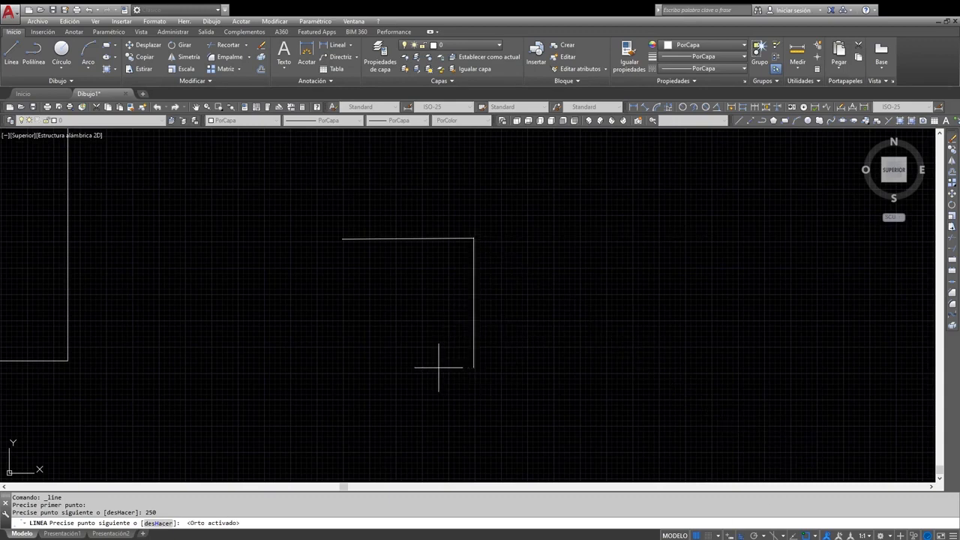
{"action": "key", "text": "Return"}
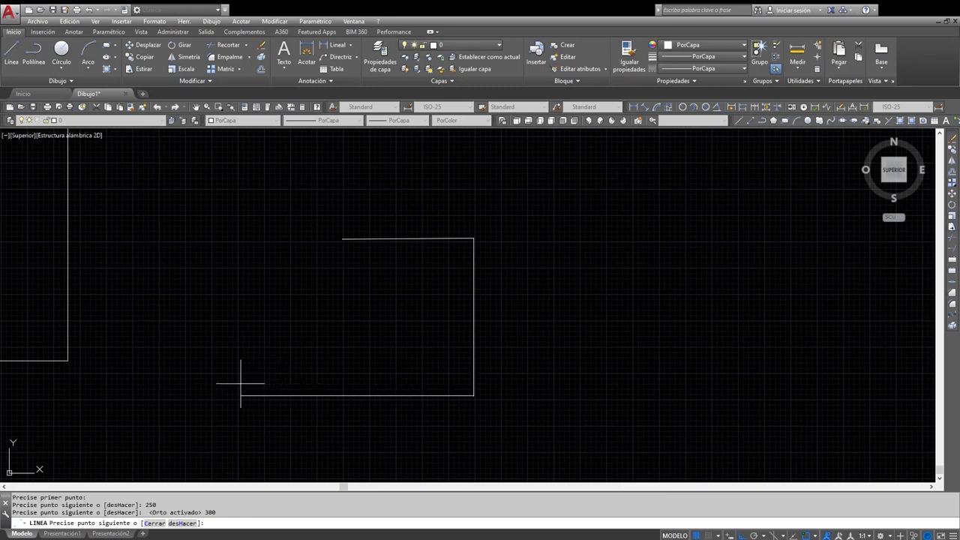
{"action": "type", "text": "500"}
{"action": "key", "text": "Return"}
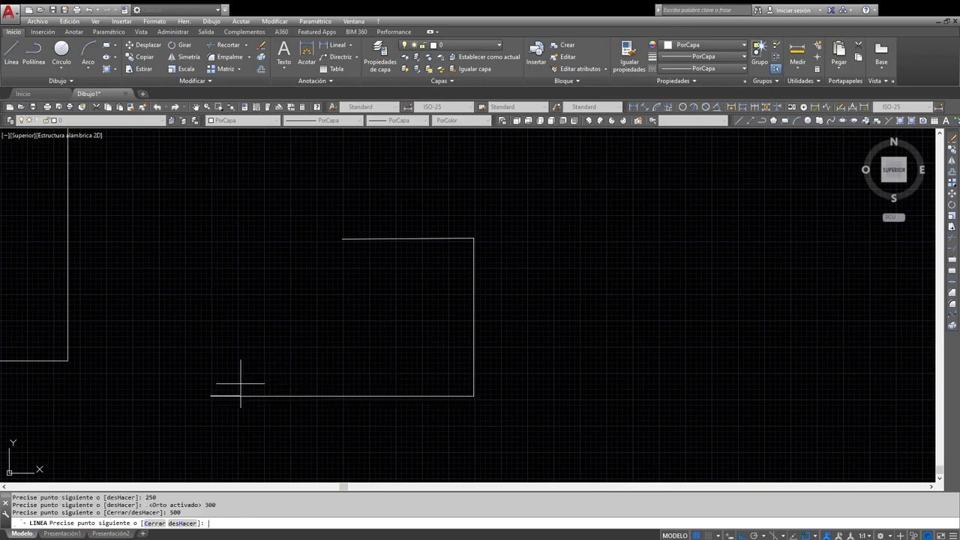
{"action": "key", "text": "Return"}
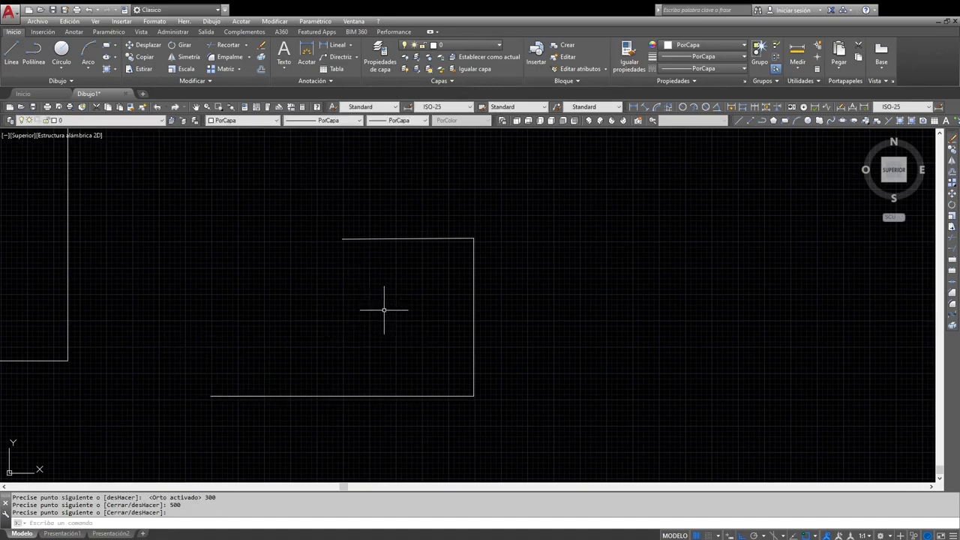
Step: Erase the three connected lines beside the rectangle
{"action": "scroll", "coordinate": [385, 310], "scroll_direction": "down", "scroll_amount": 4}
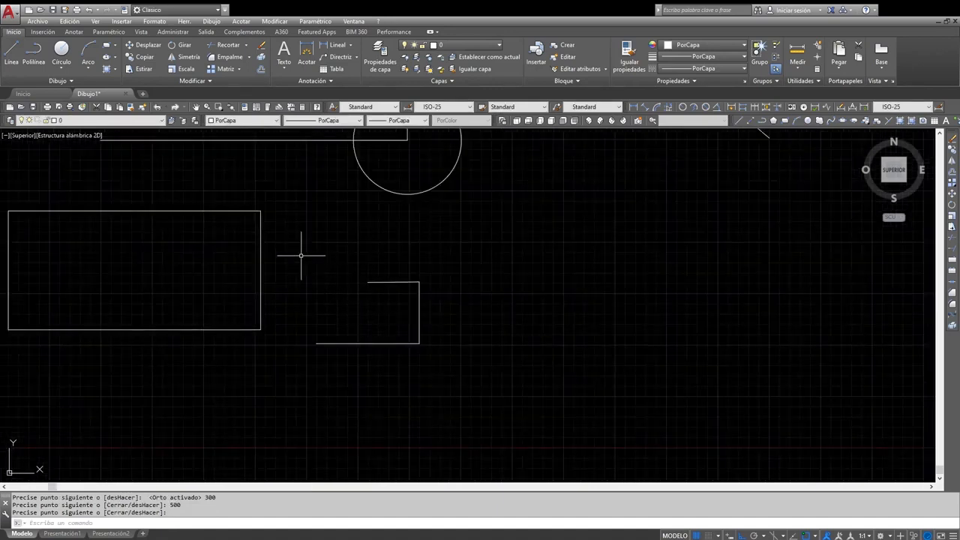
{"action": "middle_click_drag", "start_coordinate": [295, 275], "coordinate": [428, 294]}
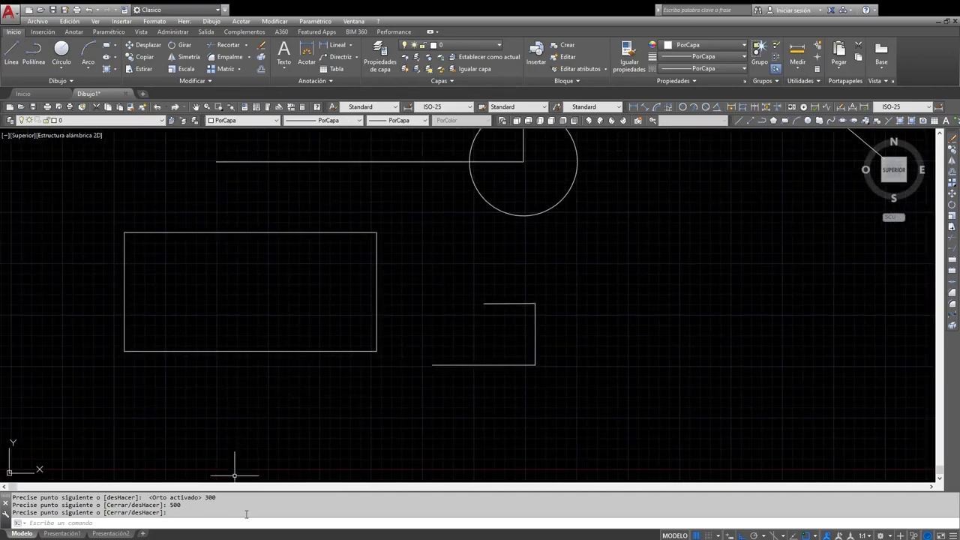
{"action": "key", "text": "Return"}
{"action": "left_click", "coordinate": [418, 275]}
{"action": "left_click", "coordinate": [612, 409]}
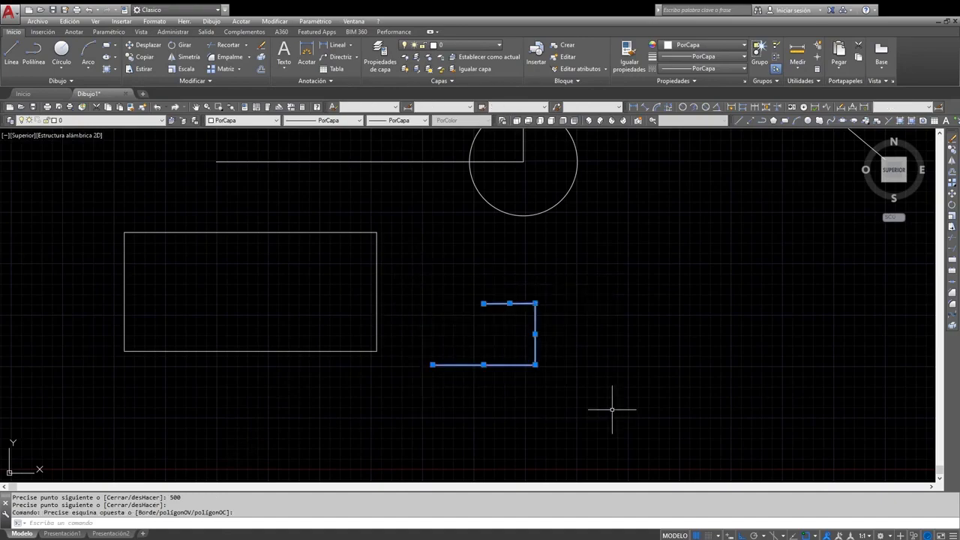
{"action": "key", "text": "Delete"}
Step: Draw a 5-sided polygon inscribed in a circle, centred in the empty area right of the rectangle, with one vertex pointing left
{"action": "scroll", "coordinate": [579, 384], "scroll_direction": "down", "scroll_amount": 6}
{"action": "scroll", "coordinate": [578, 382], "scroll_direction": "up", "scroll_amount": 2}
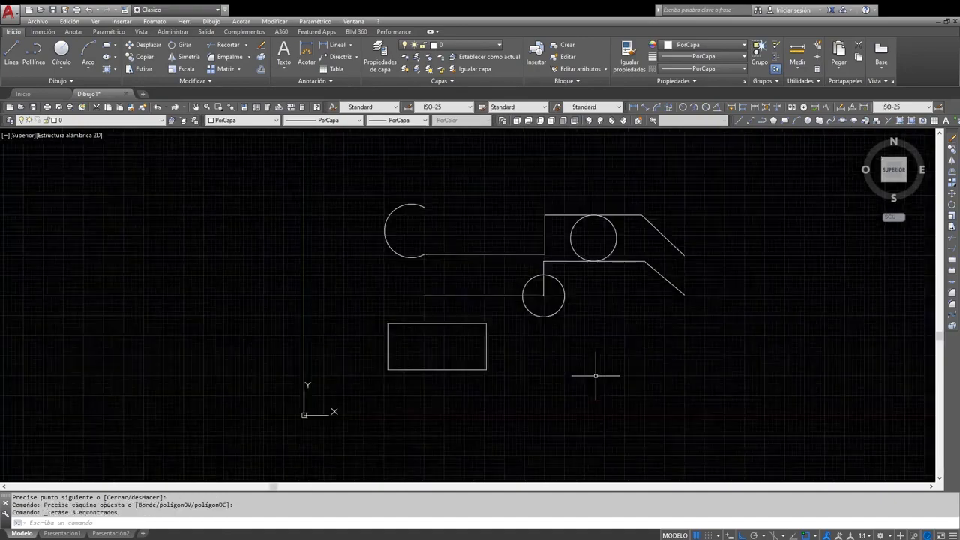
{"action": "scroll", "coordinate": [595, 376], "scroll_direction": "up", "scroll_amount": 2}
{"action": "scroll", "coordinate": [604, 373], "scroll_direction": "down", "scroll_amount": 2}
{"action": "mouse_move", "coordinate": [613, 365]}
{"action": "middle_mouse_down"}
{"action": "mouse_move", "coordinate": [535, 358]}
{"action": "mouse_move", "coordinate": [576, 403]}
{"action": "middle_mouse_up"}
{"action": "scroll", "coordinate": [535, 351], "scroll_direction": "up", "scroll_amount": 2}
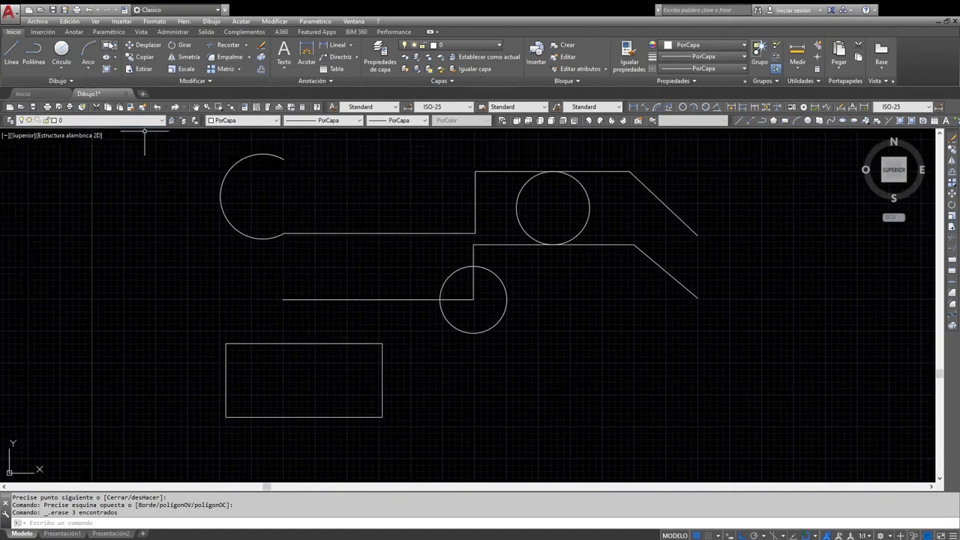
{"action": "left_click", "coordinate": [114, 47]}
{"action": "left_click", "coordinate": [118, 76]}
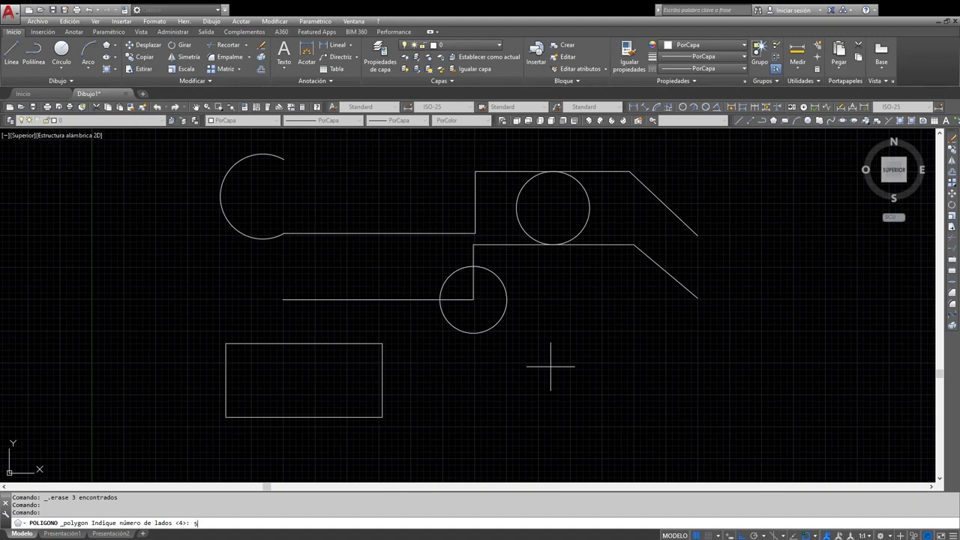
{"action": "key", "text": "Return"}
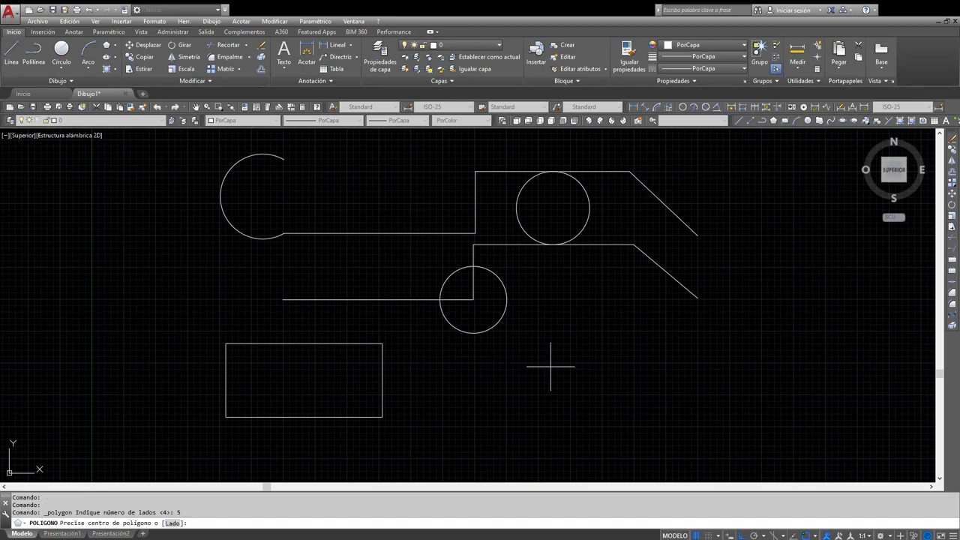
{"action": "left_click", "coordinate": [583, 388]}
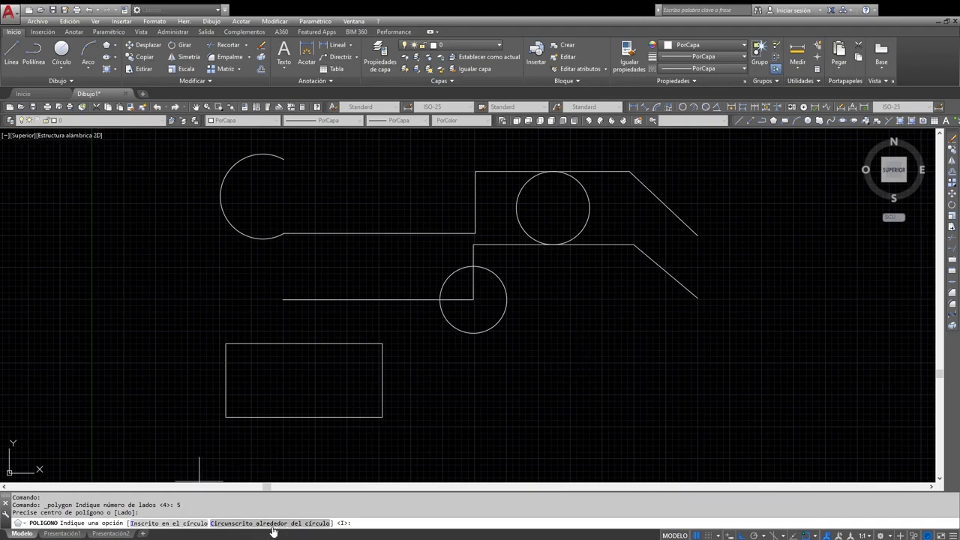
{"action": "left_click", "coordinate": [175, 525]}
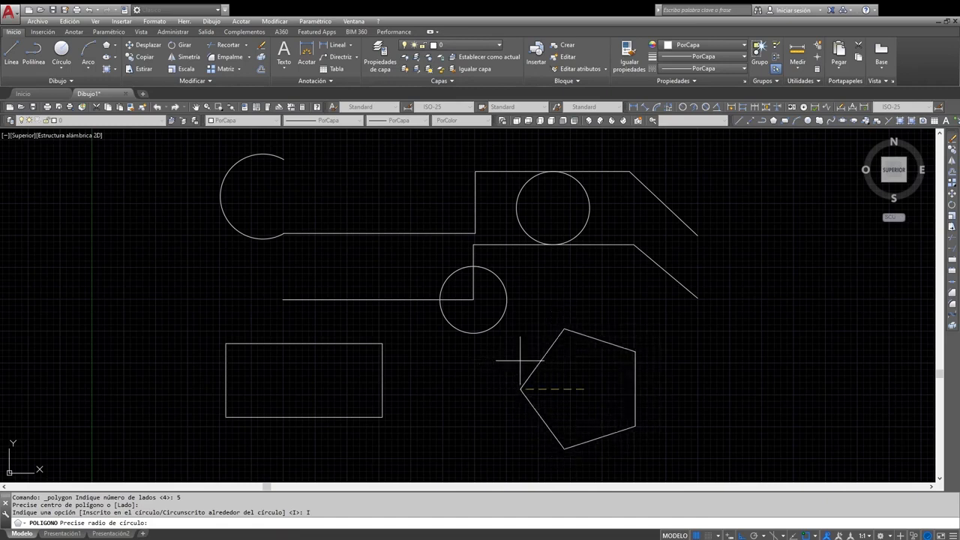
{"action": "left_click", "coordinate": [520, 360]}
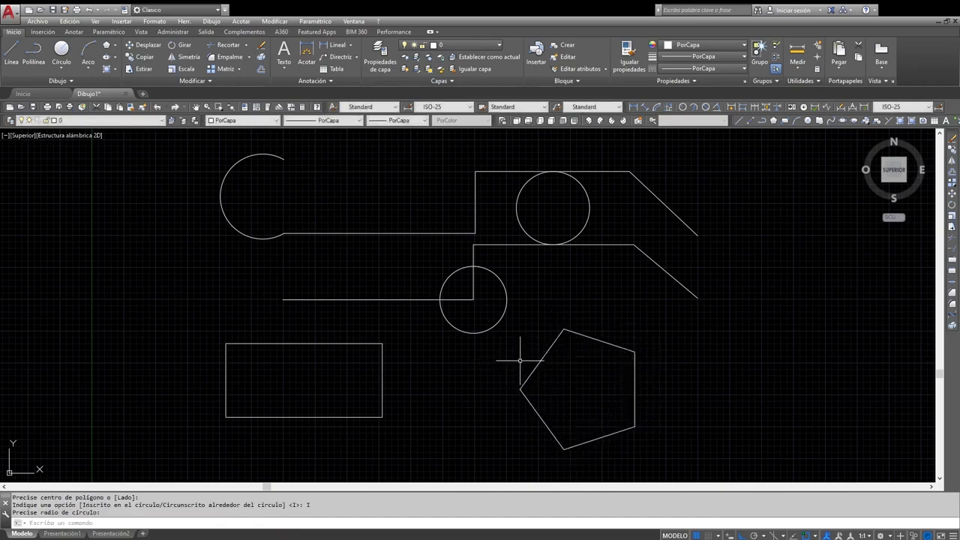
Step: Draw a 6-sided polygon inscribed in a circle, up and to the right of the pentagon, with one vertex pointing down
{"action": "left_click", "coordinate": [107, 45]}
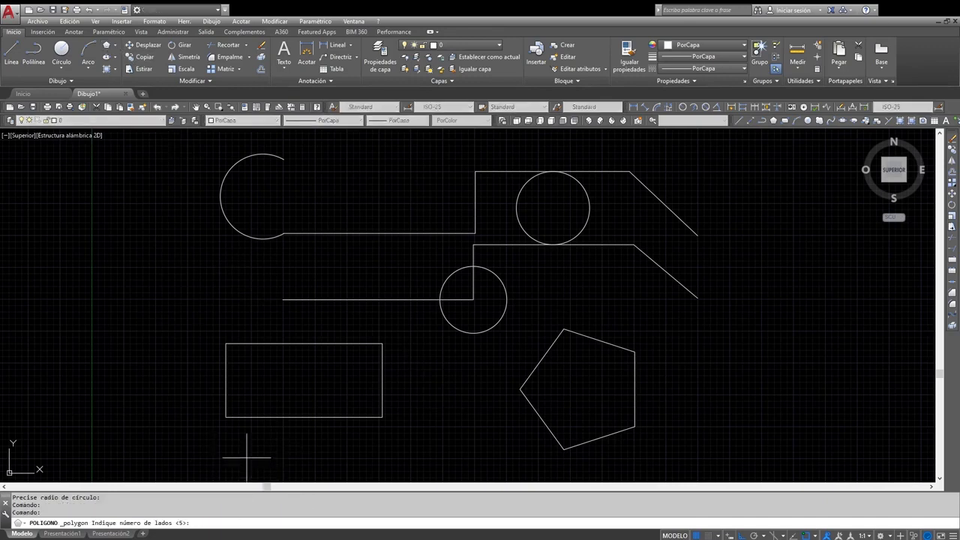
{"action": "key", "text": "Return"}
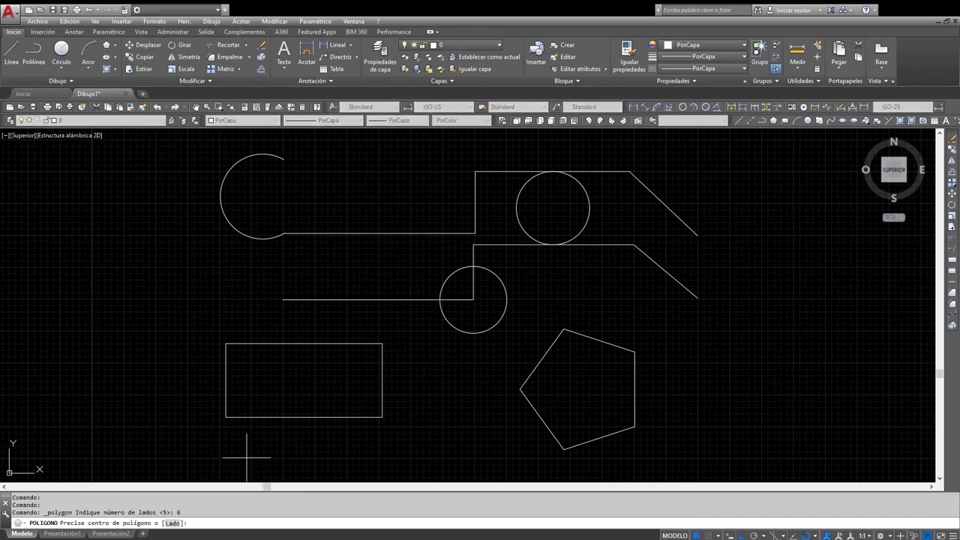
{"action": "left_click", "coordinate": [736, 331]}
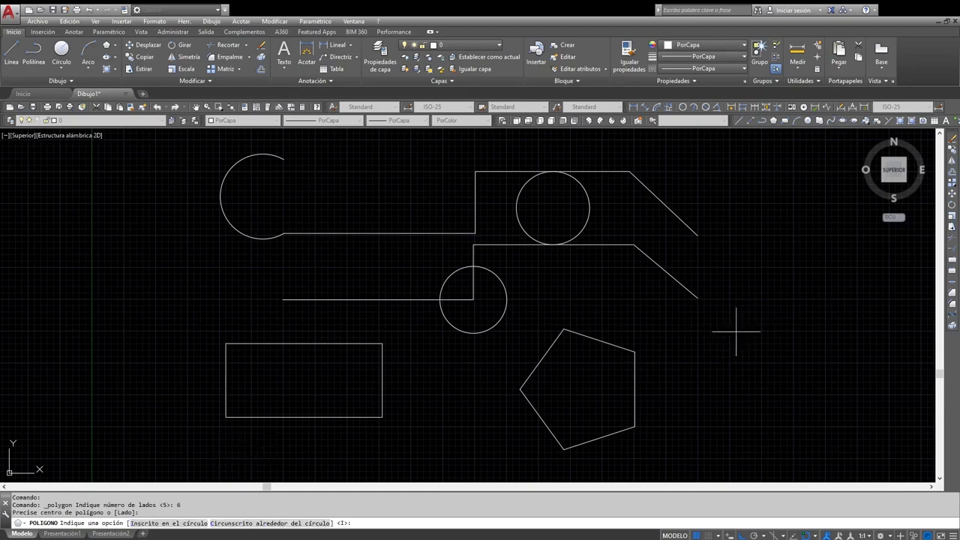
{"action": "left_click", "coordinate": [160, 525]}
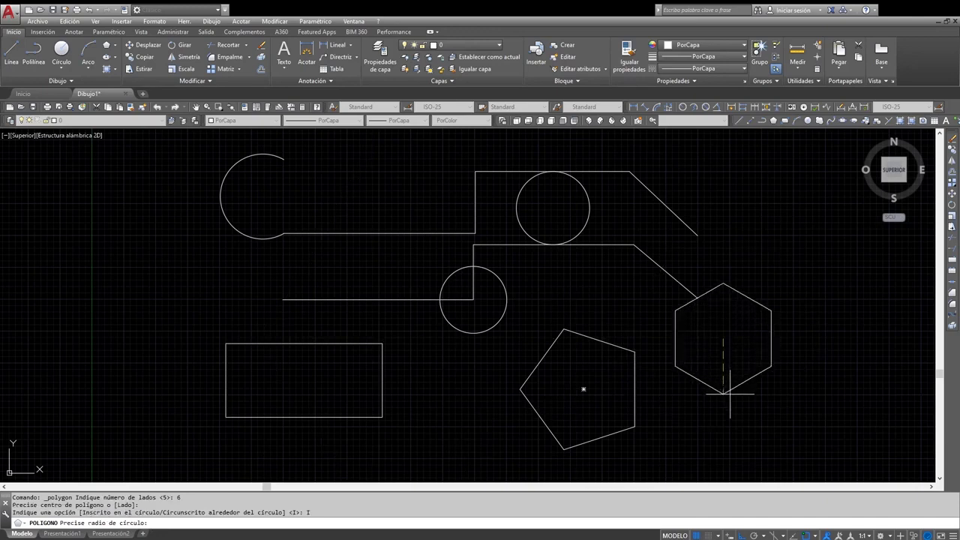
{"action": "left_click", "coordinate": [723, 383]}
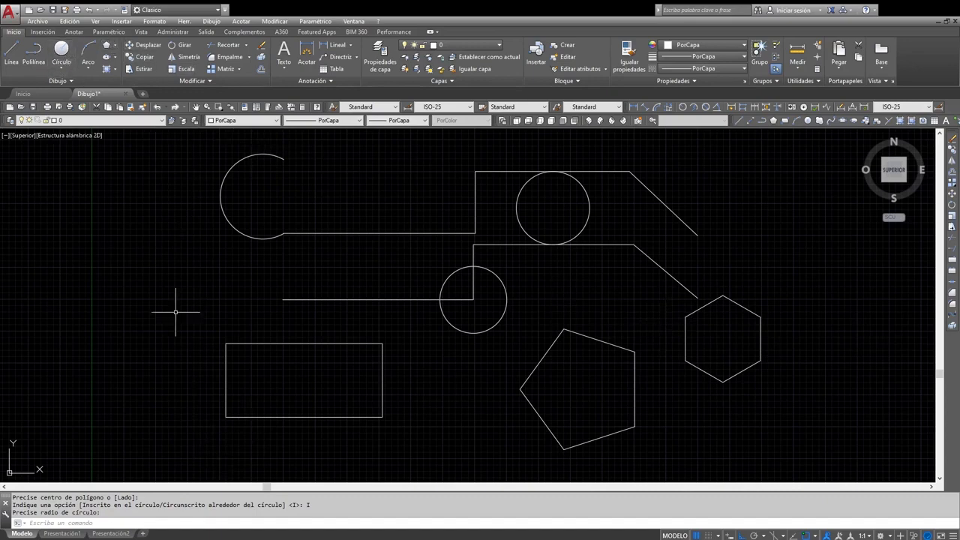
Step: Erase the pentagon and the hexagon together
{"action": "left_click", "coordinate": [520, 276]}
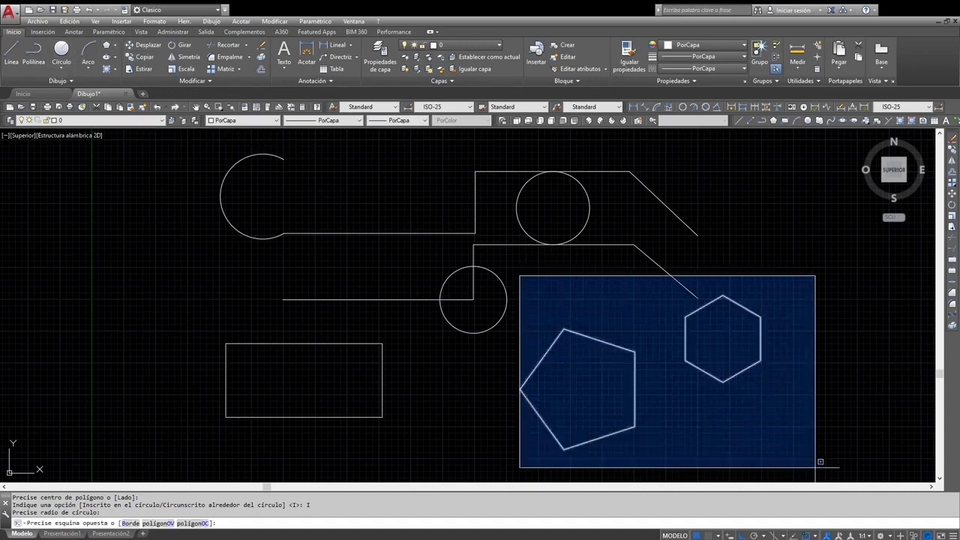
{"action": "left_click", "coordinate": [821, 460]}
{"action": "key", "text": "Delete"}
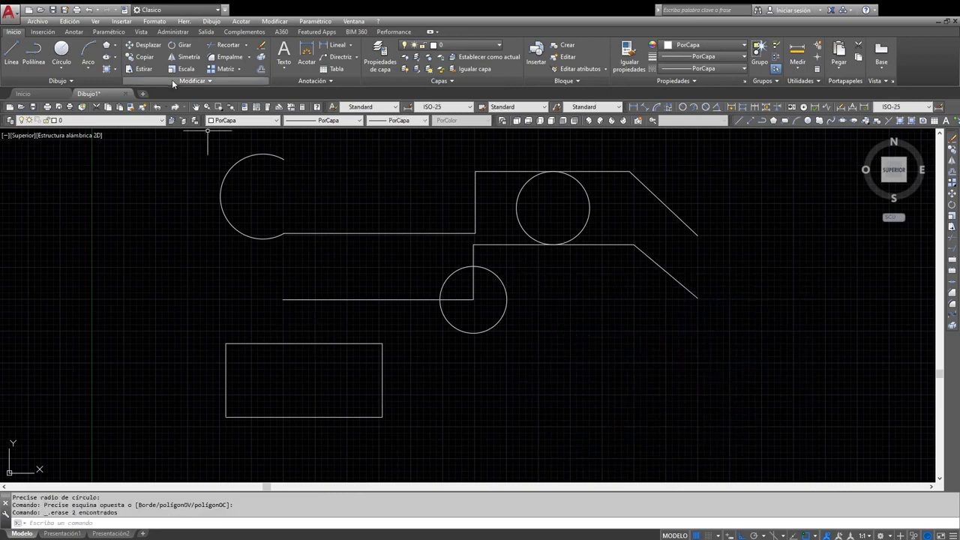
Step: Draw an ellipse by its centre in the empty area right of the rectangle, with a long horizontal axis and a shorter vertical axis
{"action": "left_click", "coordinate": [107, 58]}
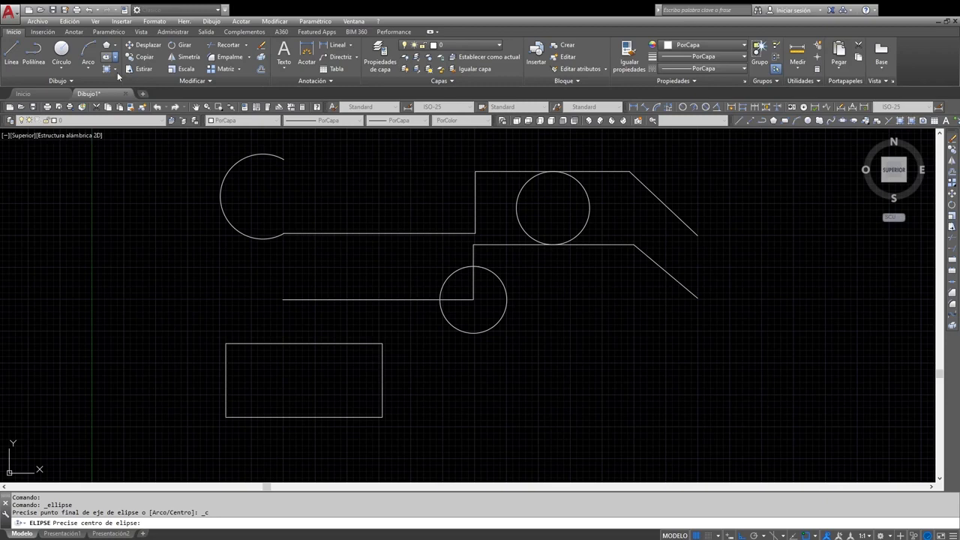
{"action": "left_click", "coordinate": [620, 393]}
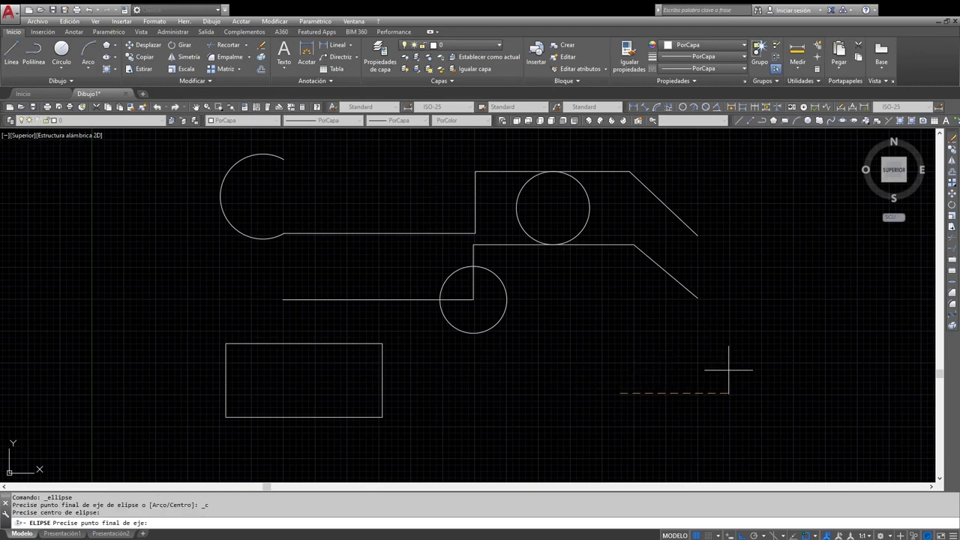
{"action": "left_click", "coordinate": [571, 379]}
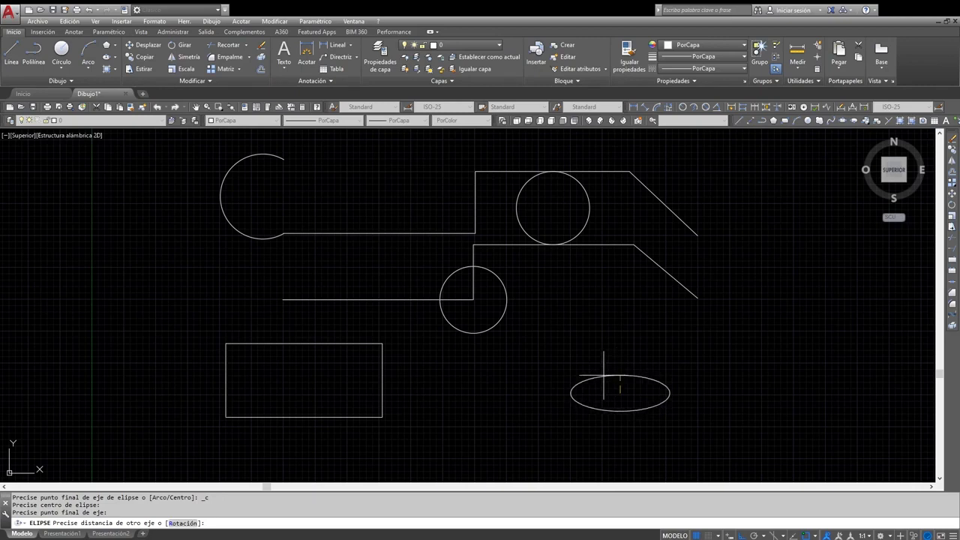
{"action": "left_click", "coordinate": [604, 375]}
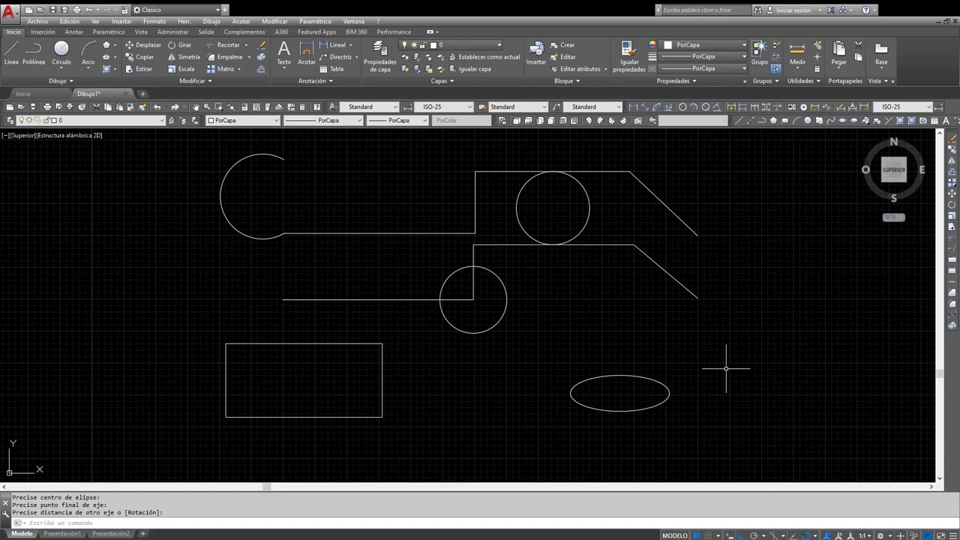
Step: Start a hatch on the three-quarter area of the lower circle and the whole interior of the upper circle
{"action": "left_click", "coordinate": [107, 69]}
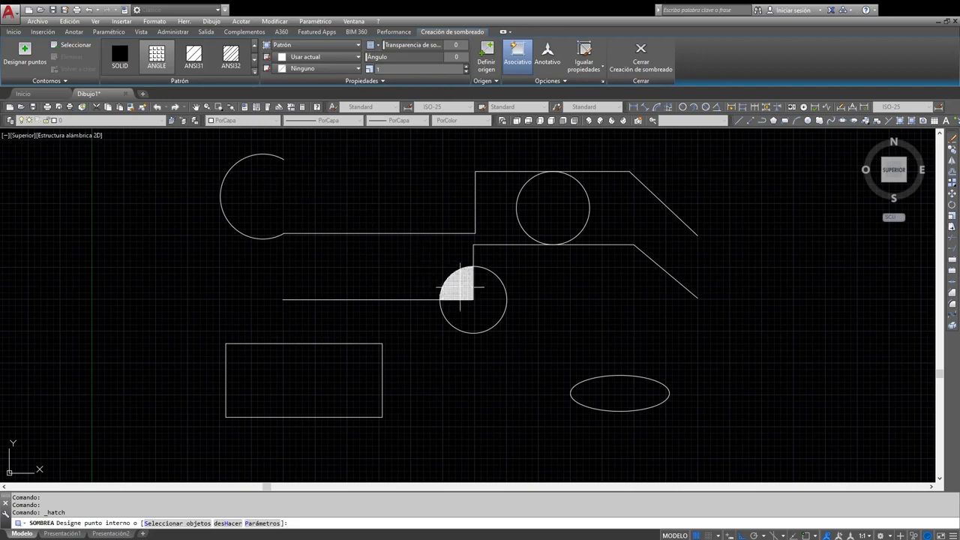
{"action": "left_click", "coordinate": [484, 314]}
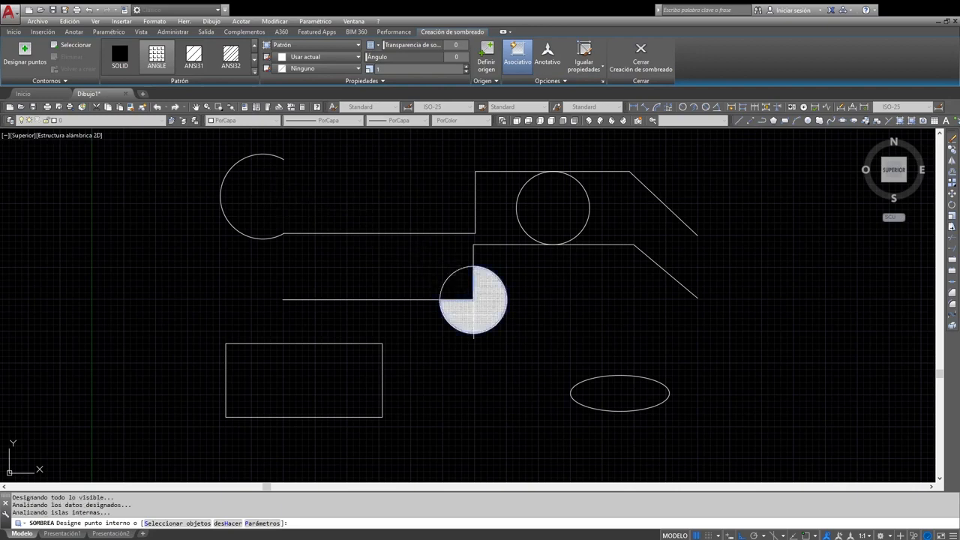
{"action": "left_click", "coordinate": [561, 204]}
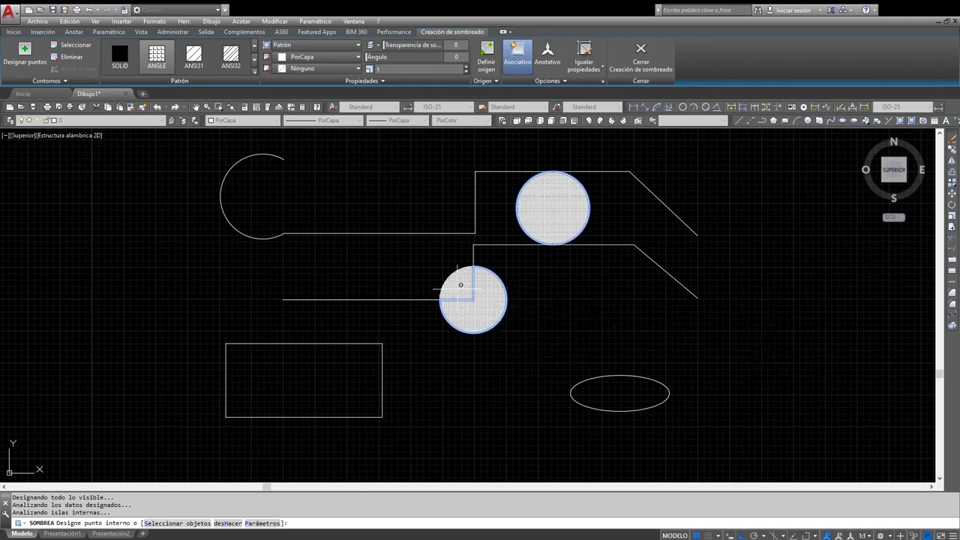
Step: Set the hatch pattern to ANSI31 and inspect its lines close up in the upper circle
{"action": "left_click", "coordinate": [194, 55]}
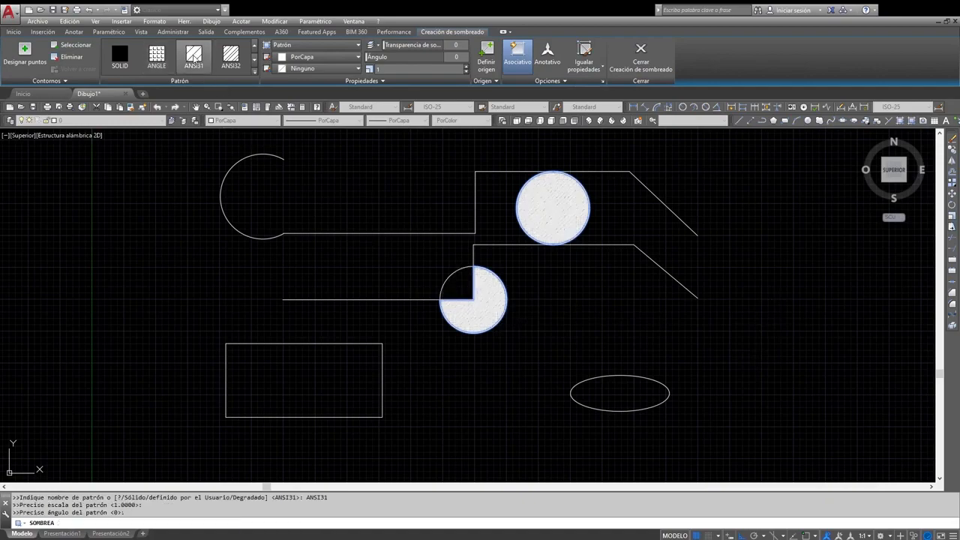
{"action": "scroll", "coordinate": [553, 208], "scroll_direction": "up", "scroll_amount": 6}
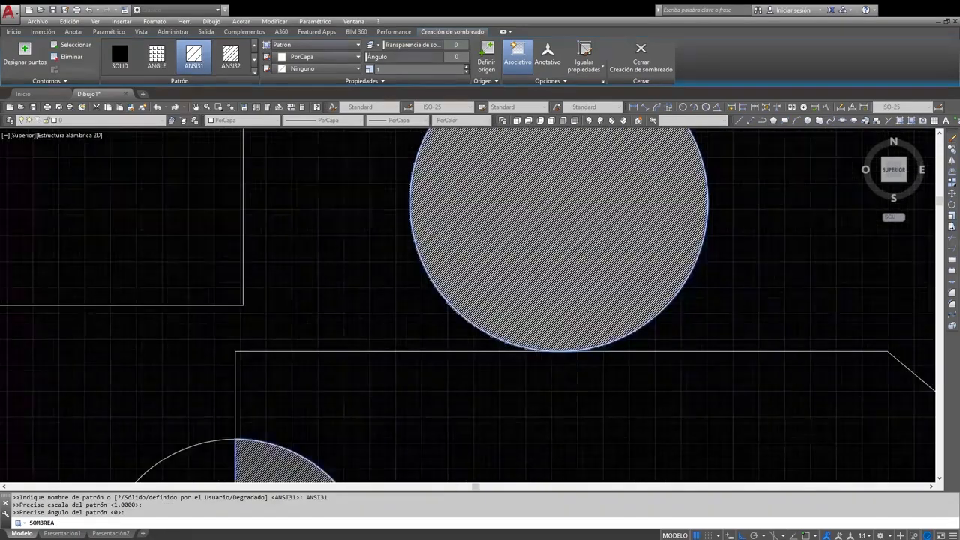
{"action": "scroll", "coordinate": [553, 210], "scroll_direction": "up", "scroll_amount": 6}
{"action": "scroll", "coordinate": [553, 214], "scroll_direction": "down", "scroll_amount": 5}
{"action": "scroll", "coordinate": [412, 204], "scroll_direction": "up", "scroll_amount": 3}
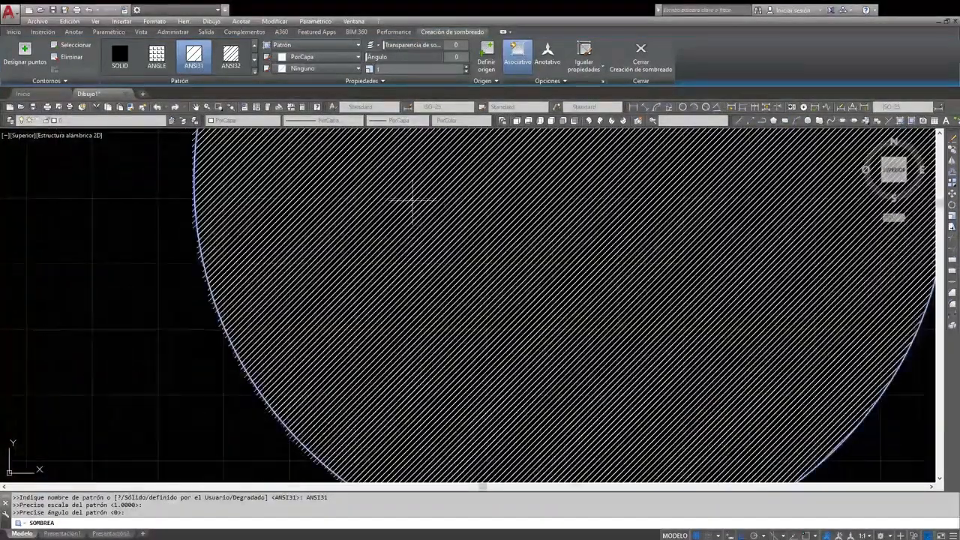
Step: Change the hatch pattern to ANSI32 for both circles and finish the hatch
{"action": "left_click", "coordinate": [230, 57]}
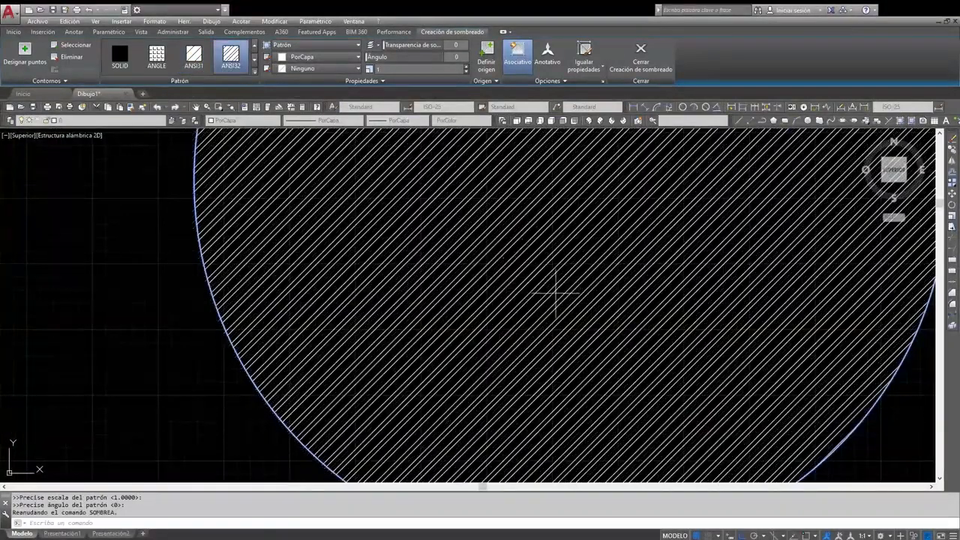
{"action": "scroll", "coordinate": [557, 291], "scroll_direction": "down", "scroll_amount": 3}
{"action": "scroll", "coordinate": [557, 289], "scroll_direction": "down", "scroll_amount": 6}
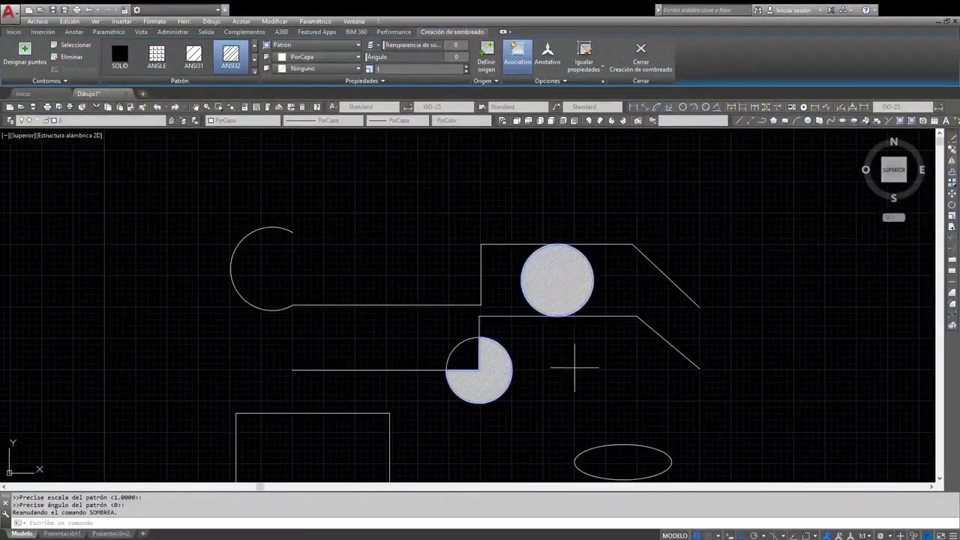
{"action": "scroll", "coordinate": [576, 362], "scroll_direction": "down", "scroll_amount": 2}
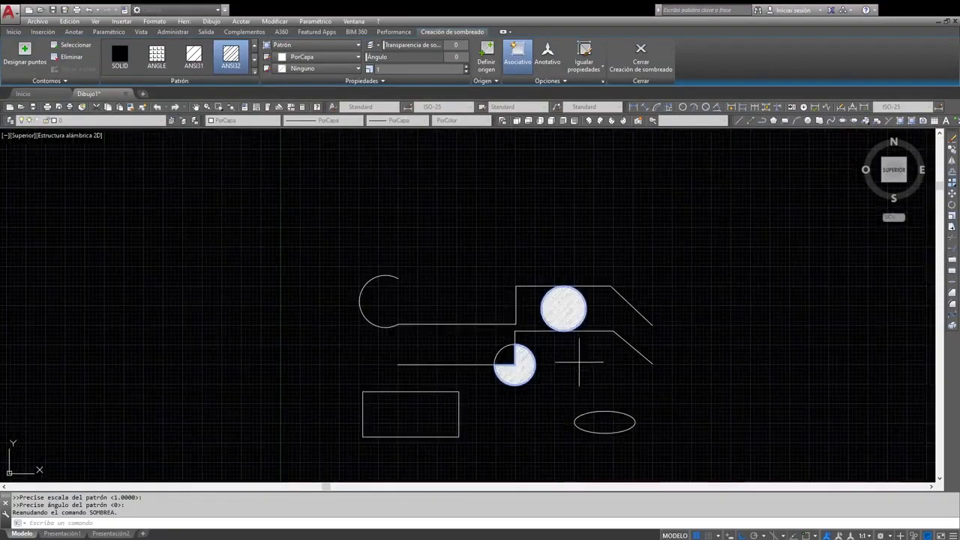
{"action": "middle_click_drag", "start_coordinate": [578, 364], "coordinate": [585, 311]}
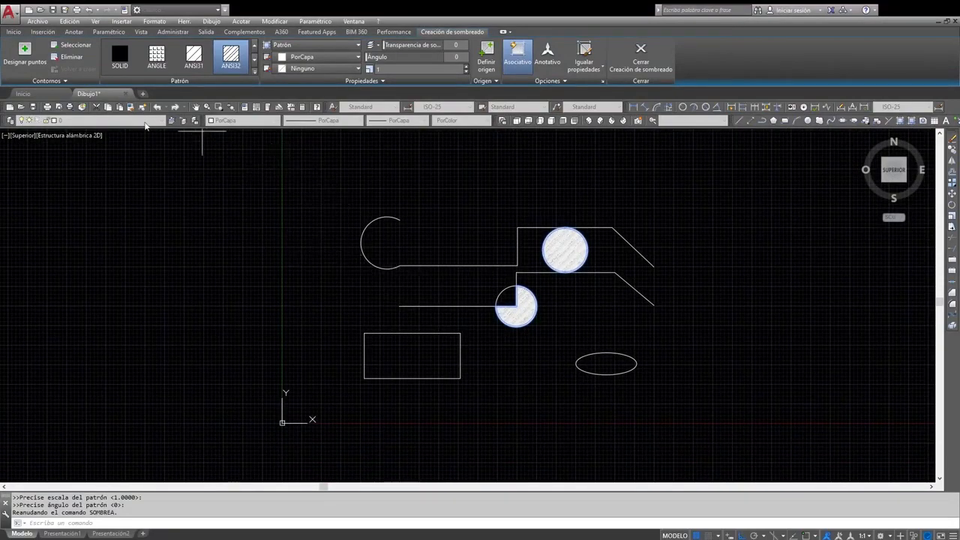
{"action": "key", "text": "Escape"}
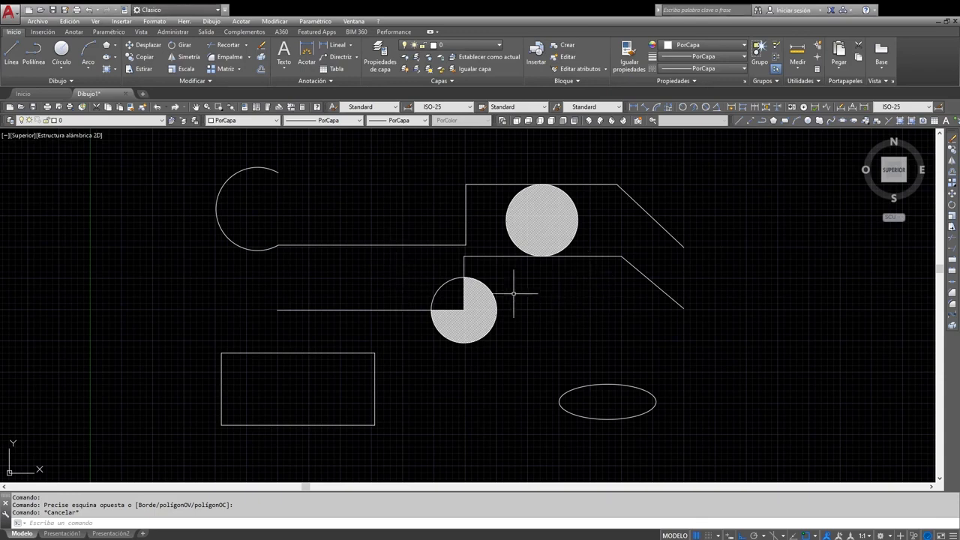
Step: Select two upper lines individually, enclose the lower circle in a window, add the lower polyline with a crossing window, and clear the selection
{"action": "left_click", "coordinate": [410, 245]}
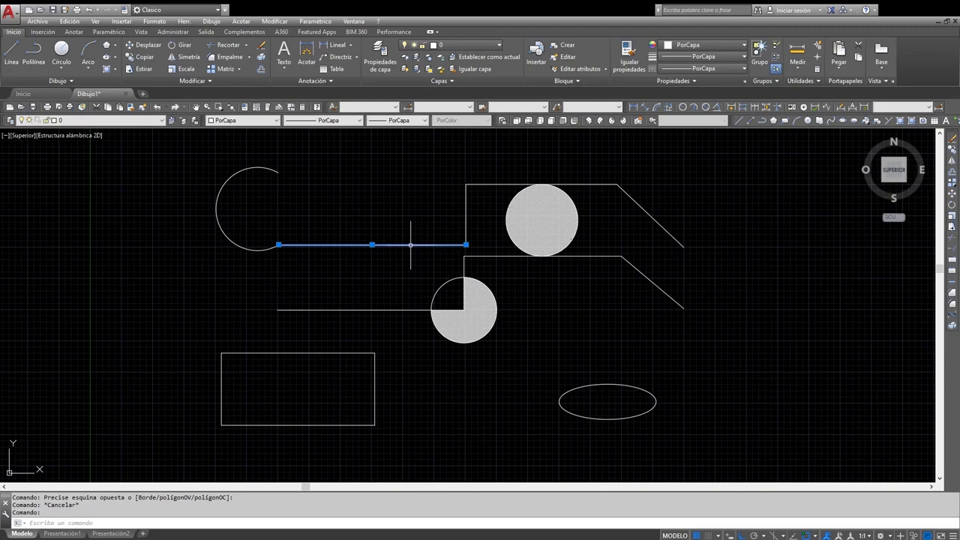
{"action": "left_click", "coordinate": [466, 214]}
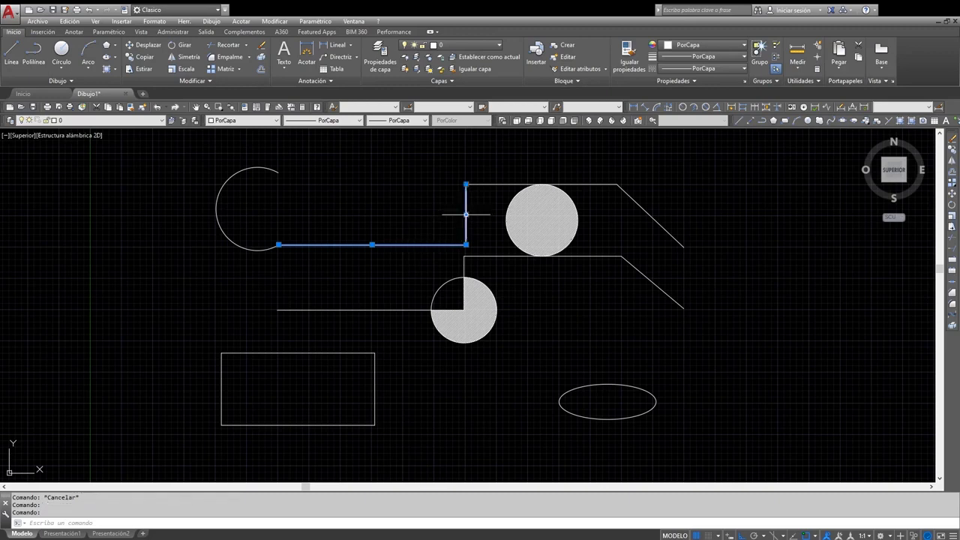
{"action": "left_click", "coordinate": [420, 268]}
{"action": "left_click", "coordinate": [541, 352]}
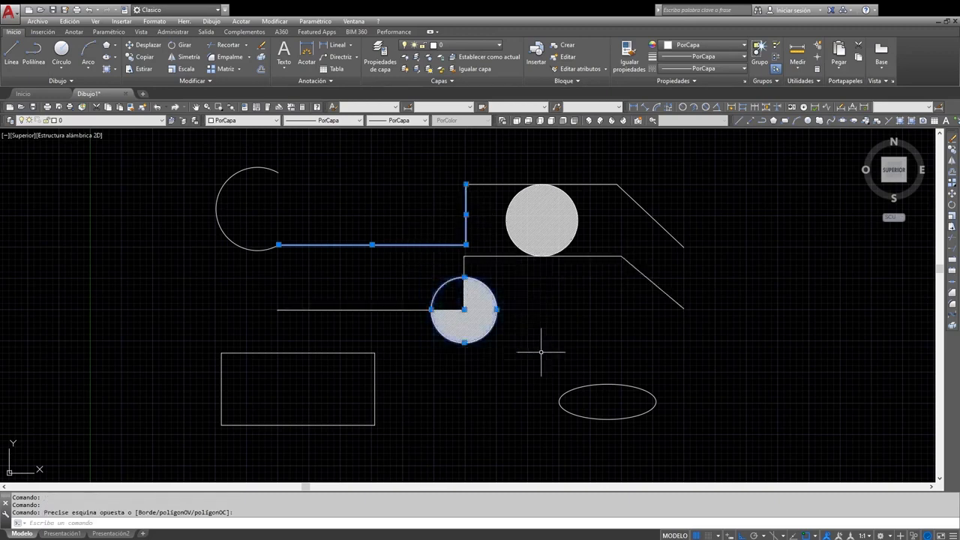
{"action": "left_click", "coordinate": [746, 265]}
{"action": "left_click", "coordinate": [630, 334]}
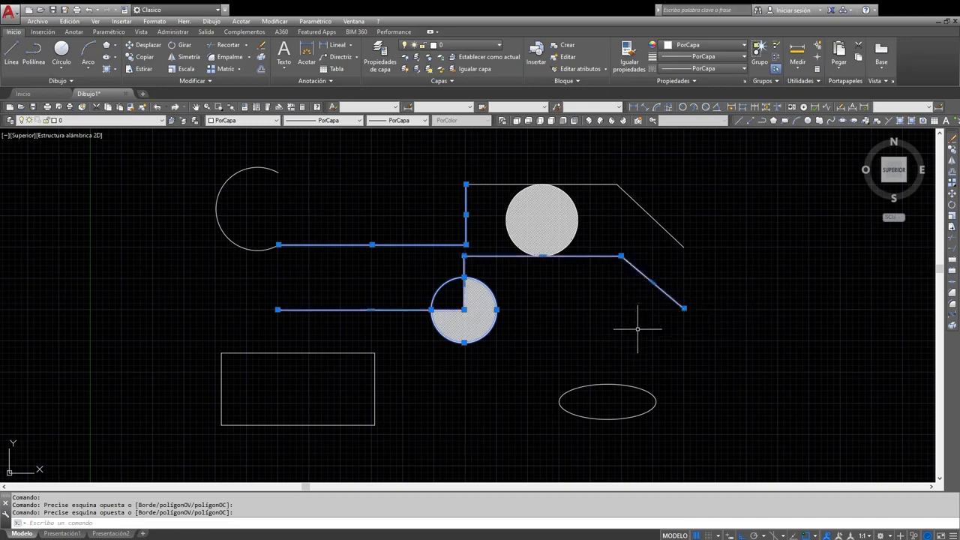
{"action": "key", "text": "Escape"}
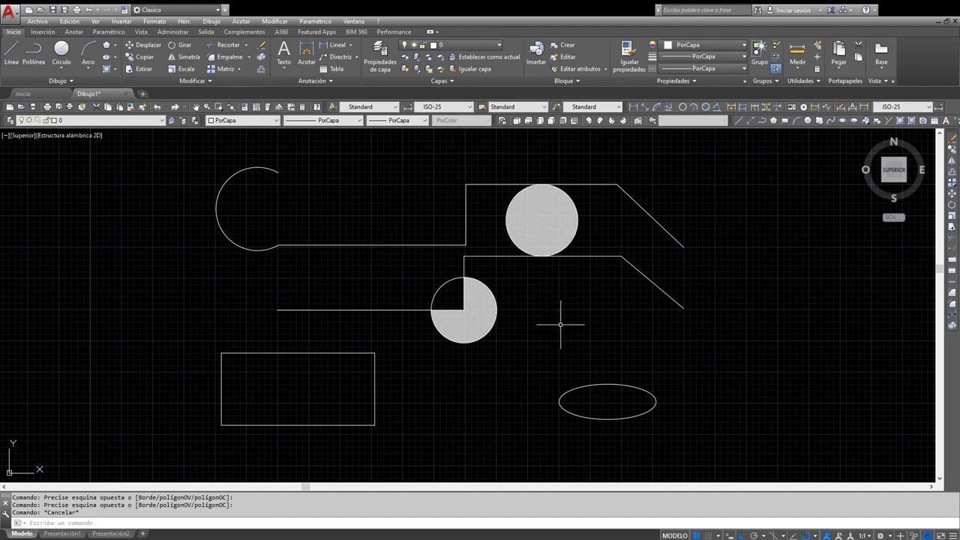
Step: Examine the hatched circles and the surrounding shapes at several magnifications
{"action": "scroll", "coordinate": [562, 323], "scroll_direction": "up", "scroll_amount": 6}
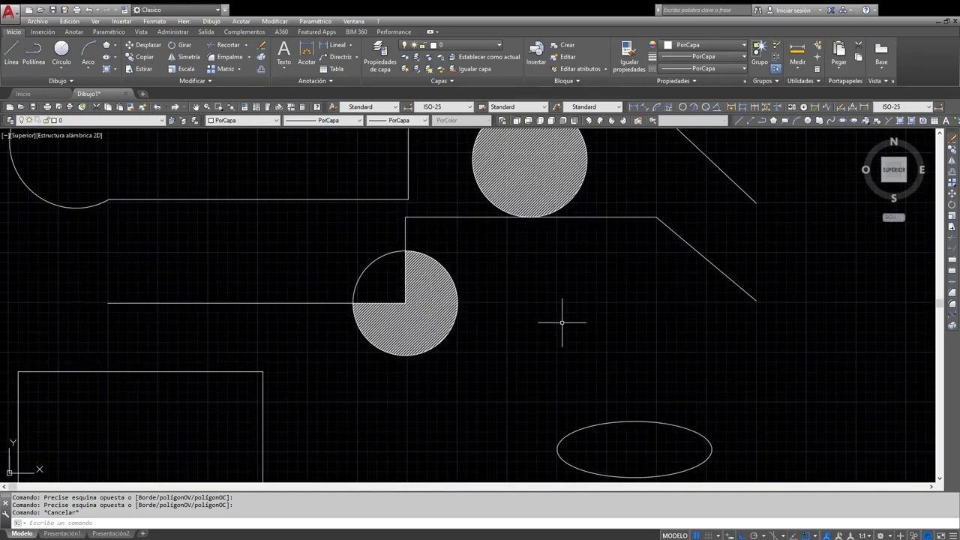
{"action": "scroll", "coordinate": [562, 323], "scroll_direction": "down", "scroll_amount": 8}
{"action": "scroll", "coordinate": [562, 323], "scroll_direction": "down", "scroll_amount": 2}
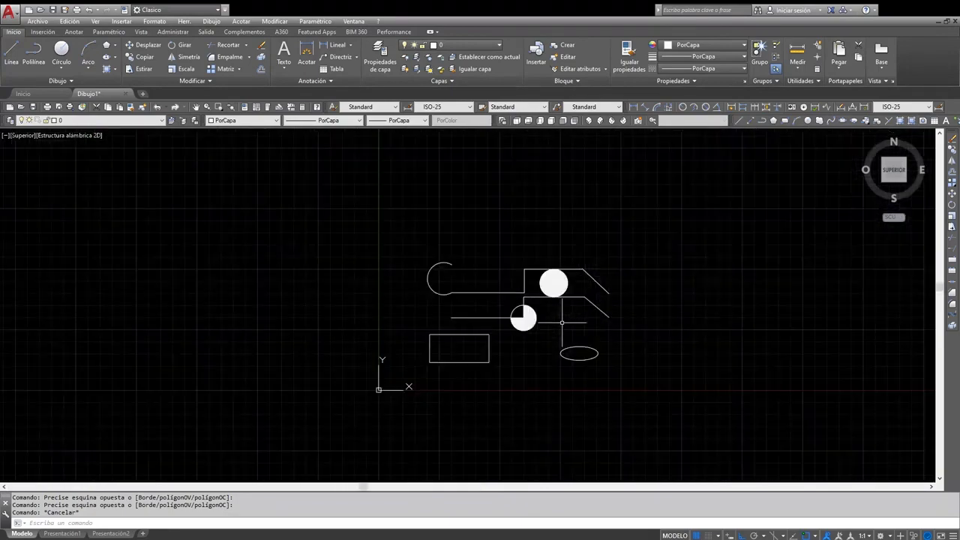
{"action": "scroll", "coordinate": [562, 323], "scroll_direction": "up", "scroll_amount": 10}
{"action": "scroll", "coordinate": [562, 322], "scroll_direction": "down", "scroll_amount": 4}
{"action": "scroll", "coordinate": [562, 322], "scroll_direction": "down", "scroll_amount": 4}
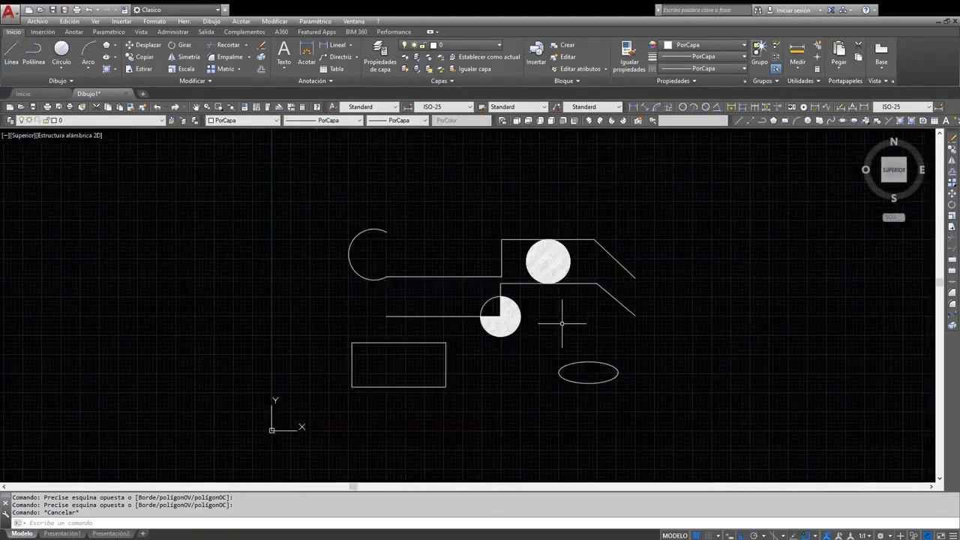
{"action": "scroll", "coordinate": [562, 322], "scroll_direction": "up", "scroll_amount": 2}
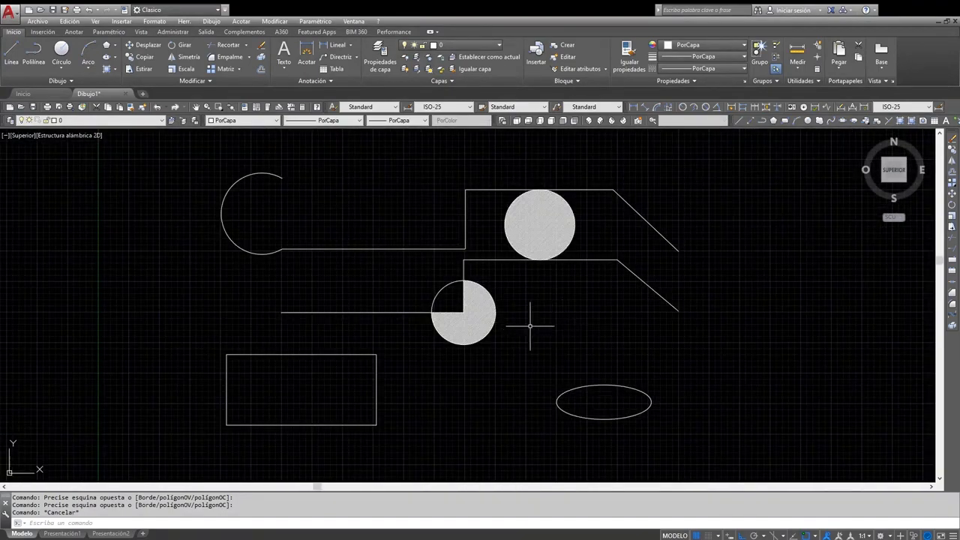
{"action": "scroll", "coordinate": [530, 326], "scroll_direction": "up", "scroll_amount": 2}
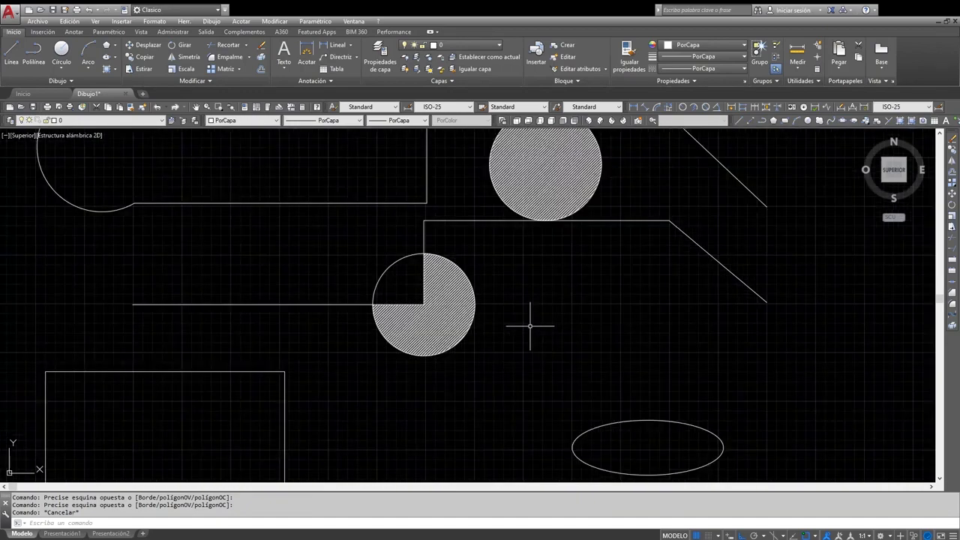
{"action": "scroll", "coordinate": [530, 326], "scroll_direction": "down", "scroll_amount": 2}
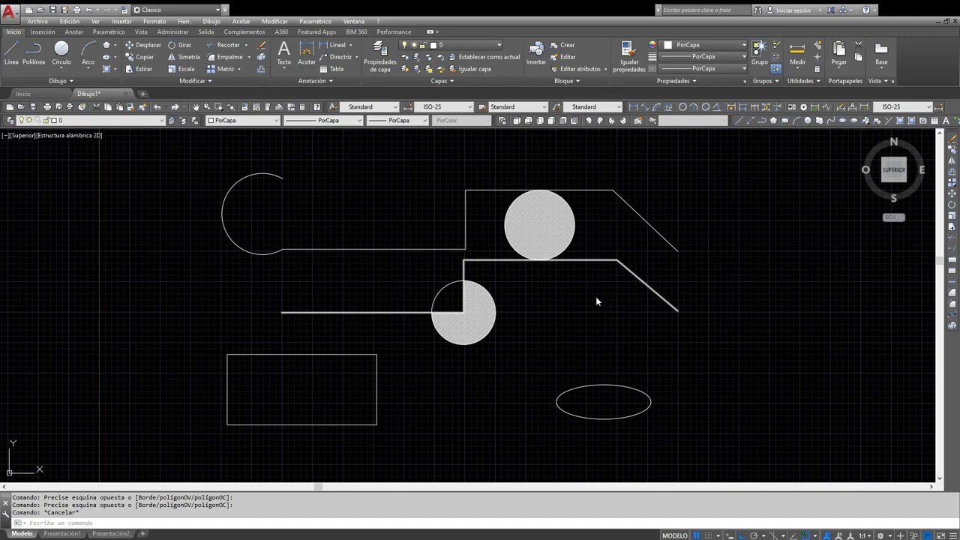
Step: Erase the open arc at the left end of the upper lines and undo the erasure
{"action": "left_click", "coordinate": [501, 233]}
{"action": "left_click", "coordinate": [484, 240]}
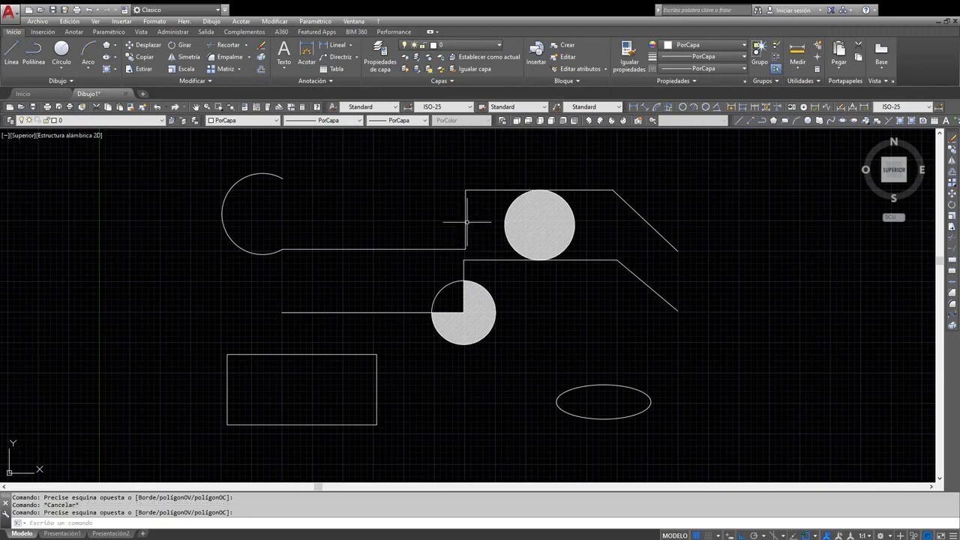
{"action": "left_click", "coordinate": [226, 204]}
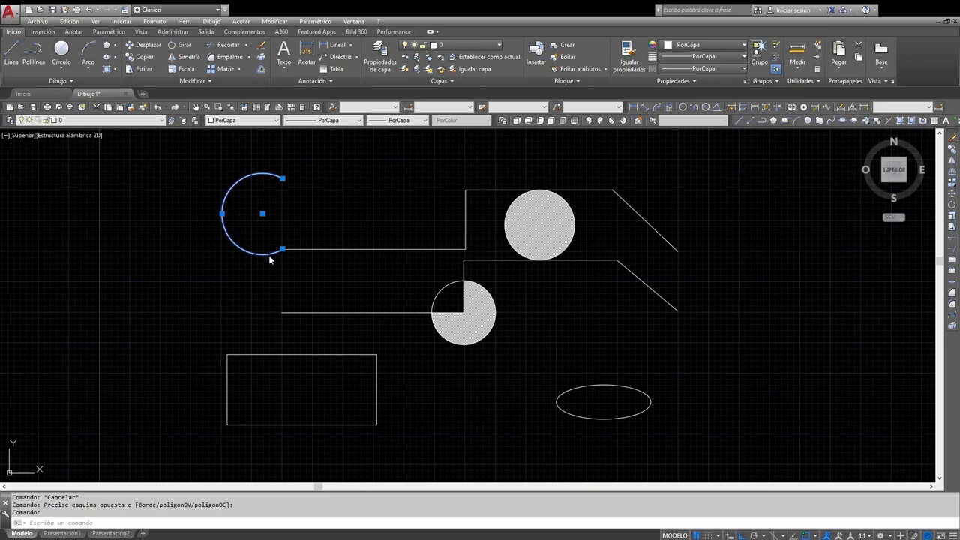
{"action": "key", "text": "Delete"}
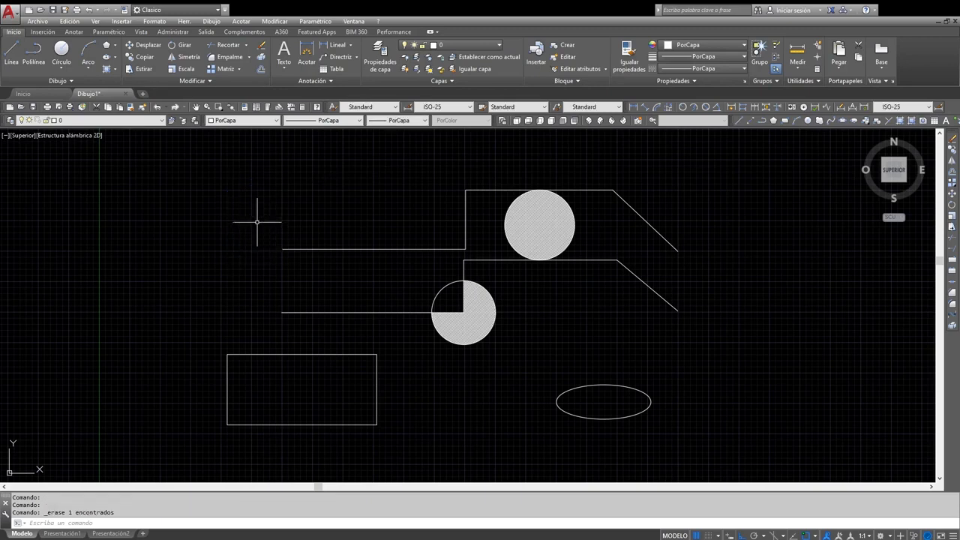
{"action": "key", "text": "ctrl+z"}
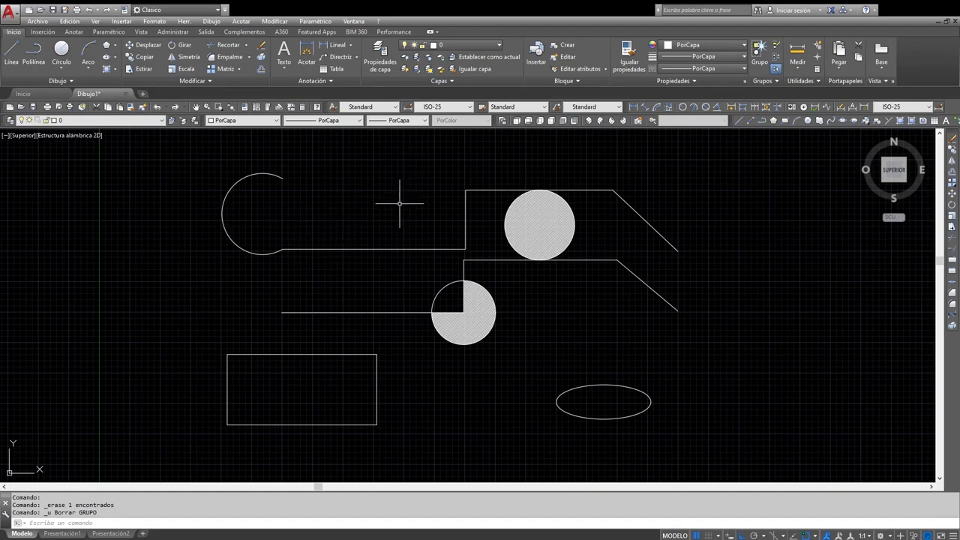
{"action": "mouse_move", "coordinate": [399, 206]}
{"action": "middle_mouse_down"}
{"action": "mouse_move", "coordinate": [504, 210]}
{"action": "mouse_move", "coordinate": [326, 205]}
{"action": "mouse_move", "coordinate": [383, 268]}
{"action": "mouse_move", "coordinate": [383, 234]}
{"action": "mouse_move", "coordinate": [457, 198]}
{"action": "mouse_move", "coordinate": [440, 219]}
{"action": "mouse_move", "coordinate": [395, 204]}
{"action": "mouse_move", "coordinate": [472, 210]}
{"action": "mouse_move", "coordinate": [409, 218]}
{"action": "middle_mouse_up"}
{"action": "scroll", "coordinate": [550, 229], "scroll_direction": "up", "scroll_amount": 6}
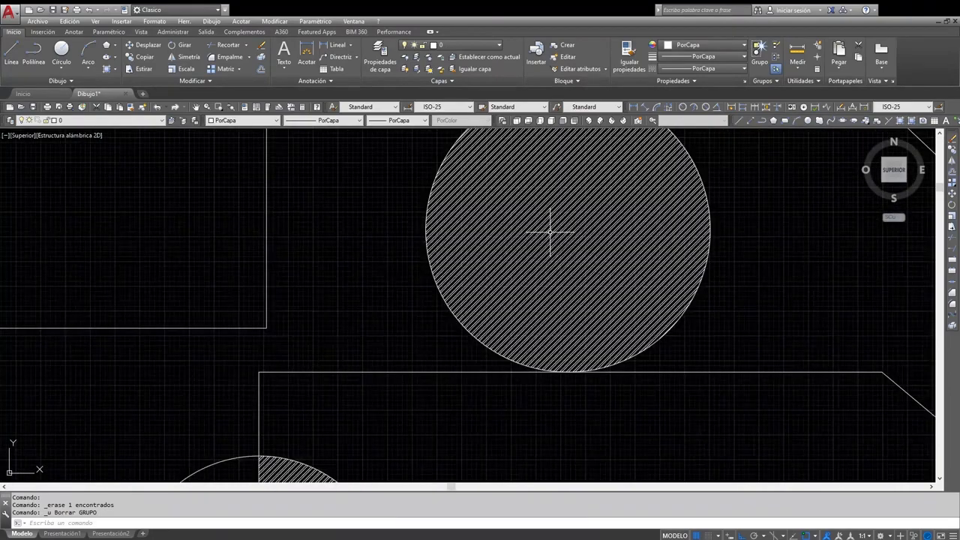
{"action": "mouse_move", "coordinate": [571, 228]}
{"action": "middle_mouse_down"}
{"action": "mouse_move", "coordinate": [485, 302]}
{"action": "mouse_move", "coordinate": [437, 296]}
{"action": "middle_mouse_up"}
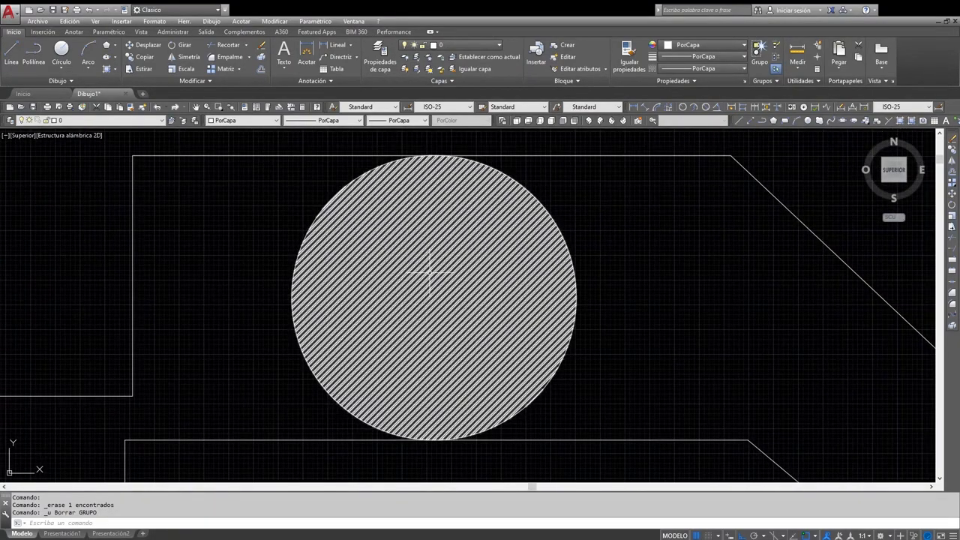
{"action": "scroll", "coordinate": [430, 274], "scroll_direction": "down", "scroll_amount": 6}
{"action": "mouse_move", "coordinate": [339, 306]}
{"action": "middle_mouse_down"}
{"action": "mouse_move", "coordinate": [440, 229]}
{"action": "mouse_move", "coordinate": [477, 245]}
{"action": "middle_mouse_up"}
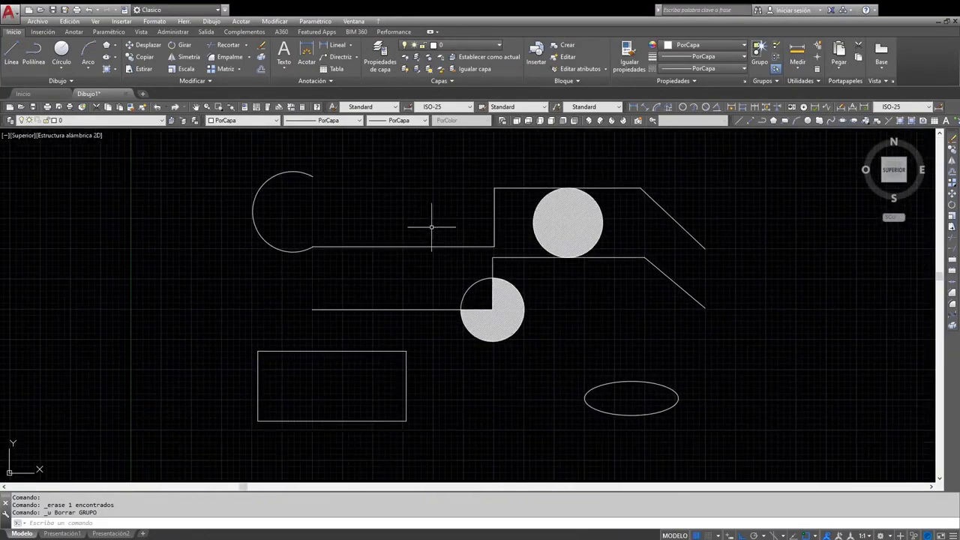
{"action": "left_click", "coordinate": [264, 182]}
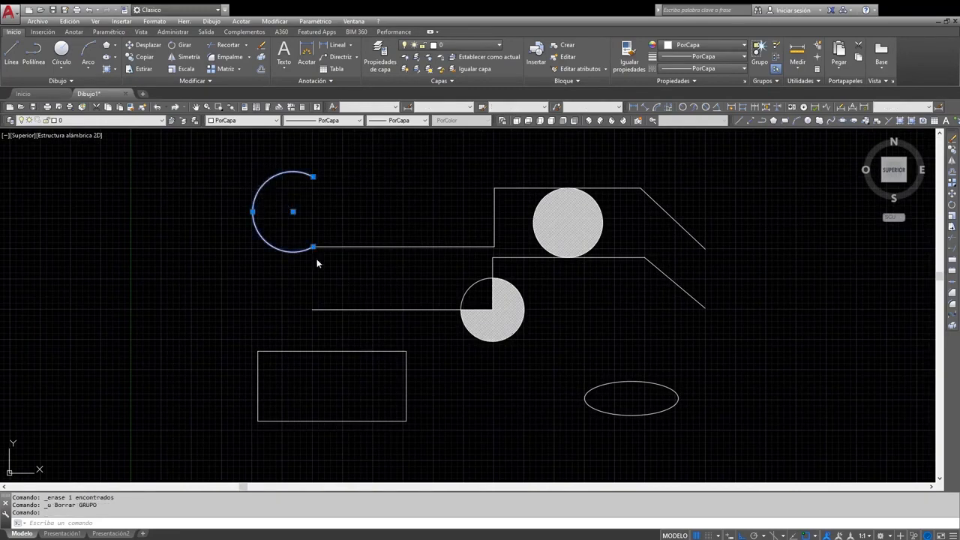
{"action": "left_click", "coordinate": [385, 167]}
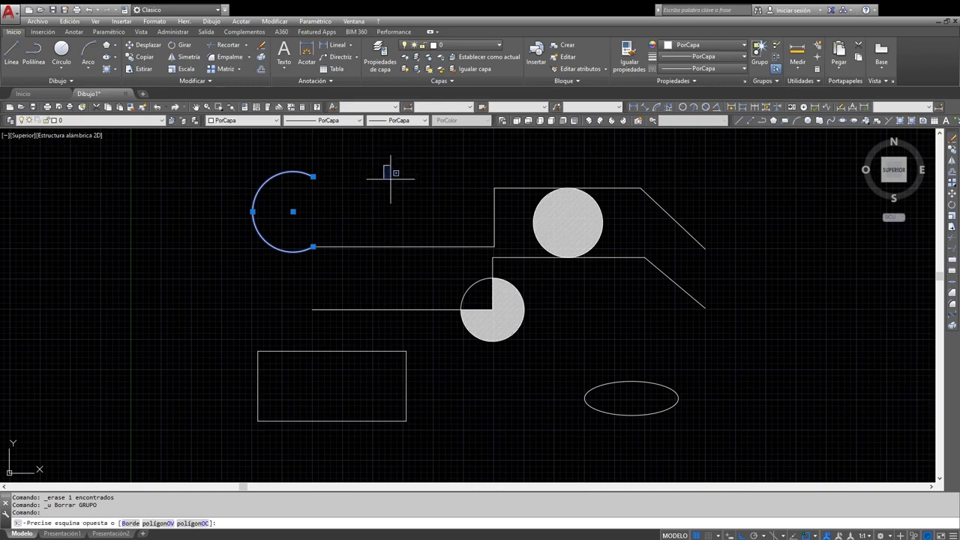
{"action": "key", "text": "Escape"}
{"action": "key", "text": "Escape"}
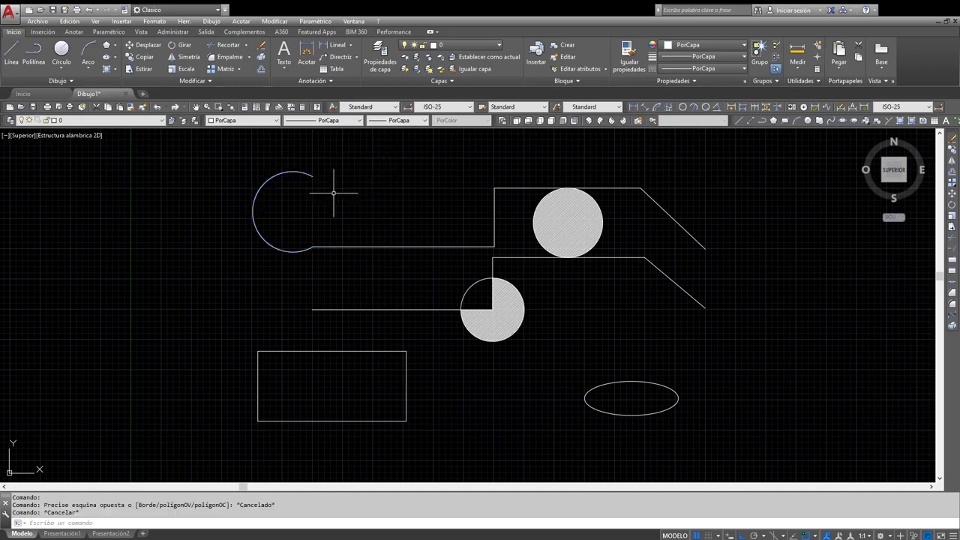
Step: Erase the open arc at the left end of the upper horizontal line
{"action": "left_click", "coordinate": [278, 176]}
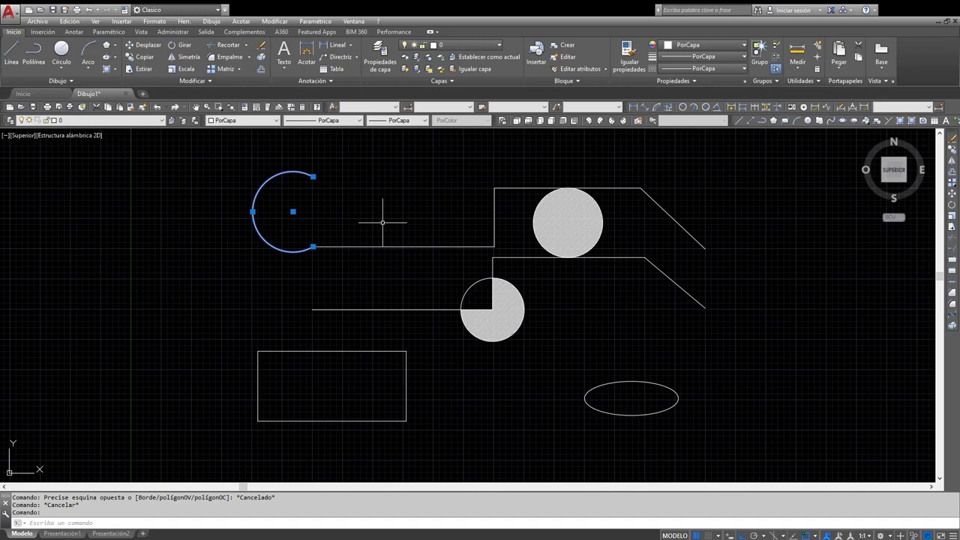
{"action": "key", "text": "Delete"}
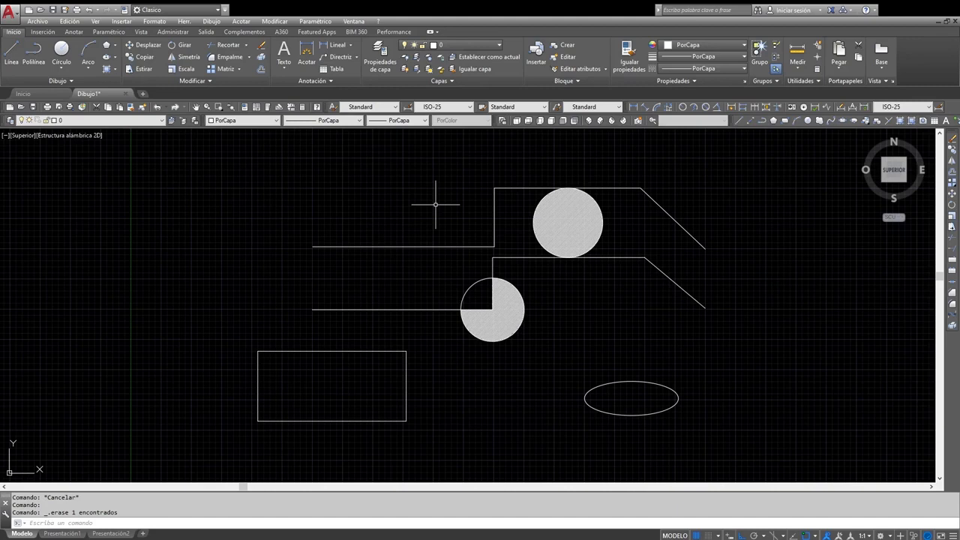
{"action": "middle_click_drag", "start_coordinate": [435, 204], "coordinate": [383, 217]}
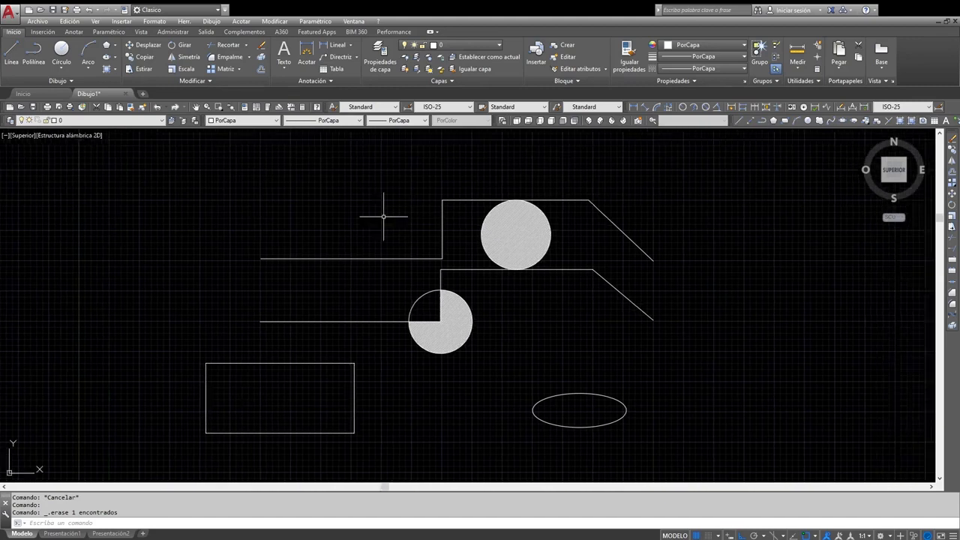
Step: Move the upper-left horizontal line and the rectangle together up and to the left, with ortho mode off and the rectangle's upper-left corner as base point
{"action": "left_click", "coordinate": [149, 46]}
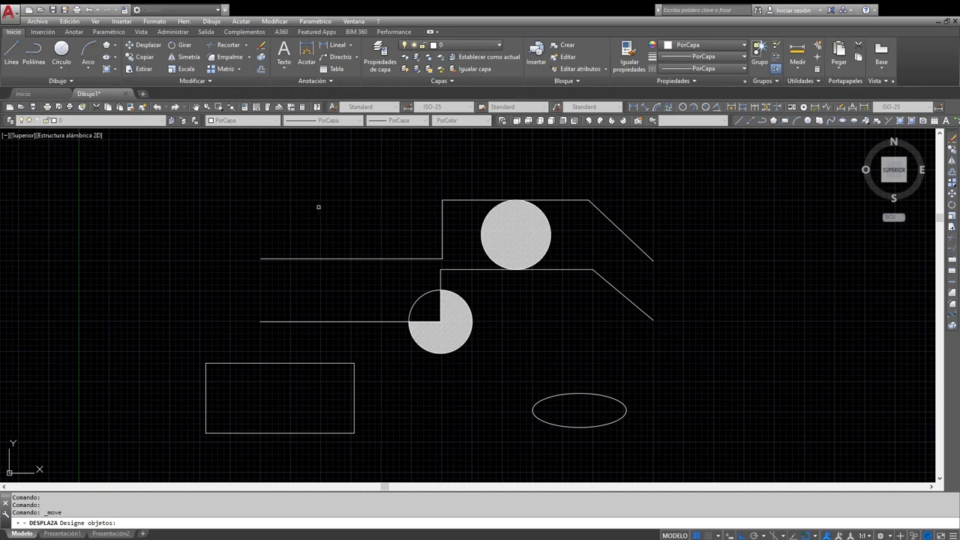
{"action": "left_click", "coordinate": [352, 258]}
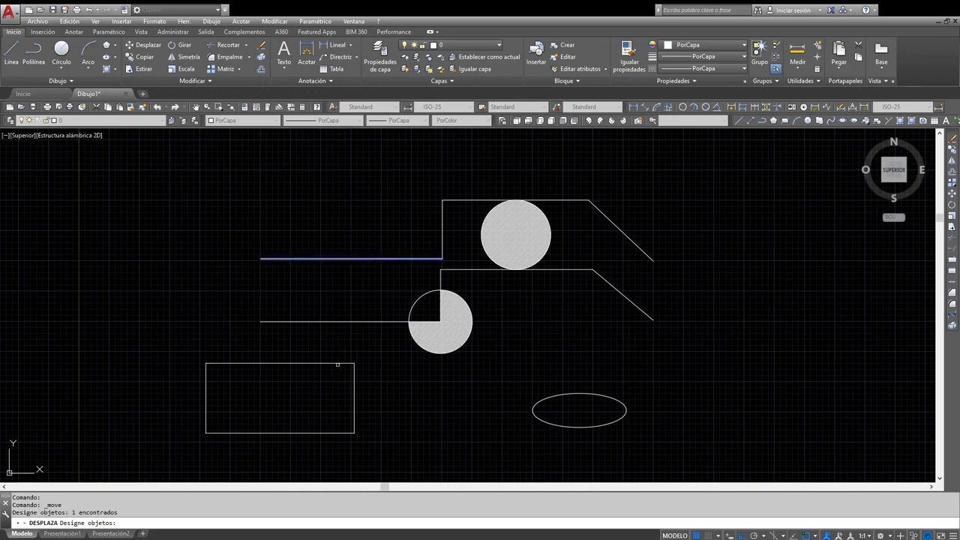
{"action": "left_click", "coordinate": [339, 364]}
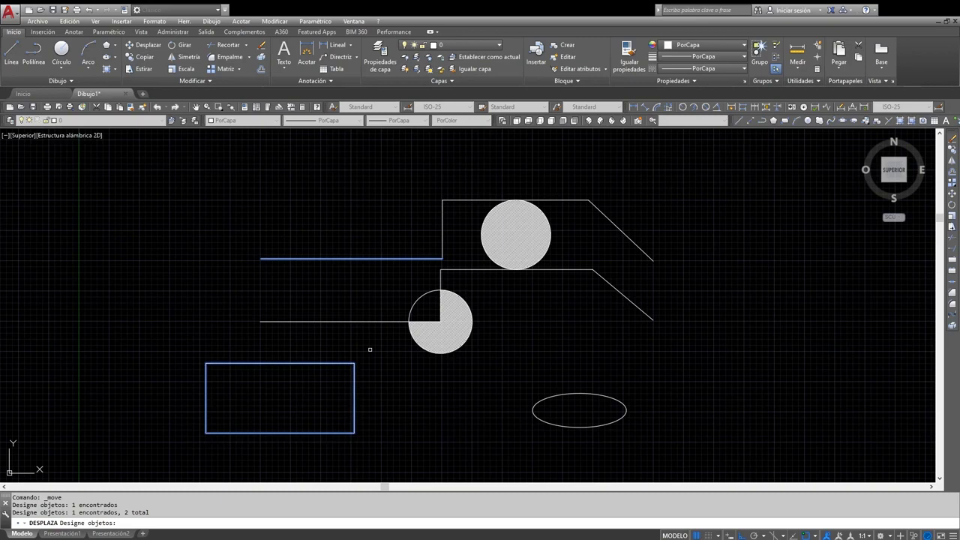
{"action": "key", "text": "Return"}
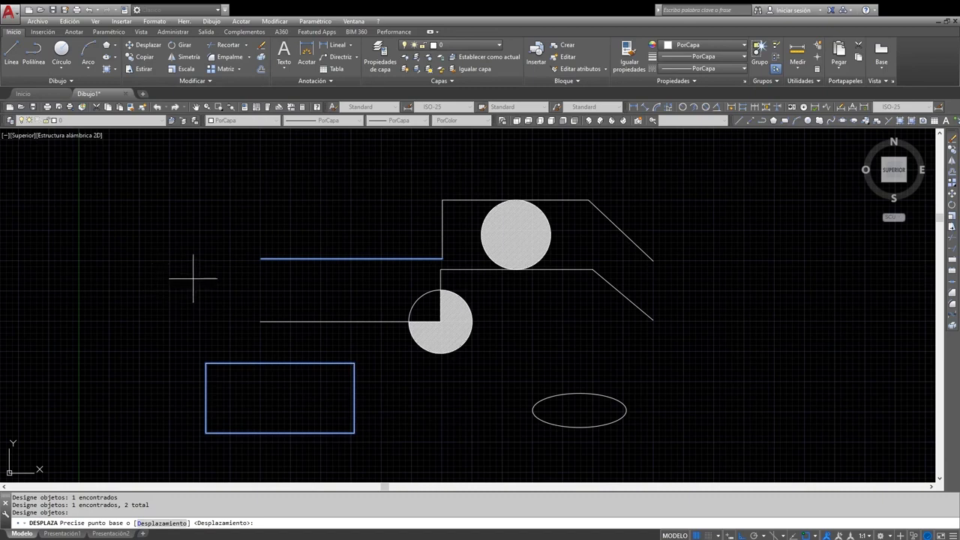
{"action": "left_click", "coordinate": [205, 363]}
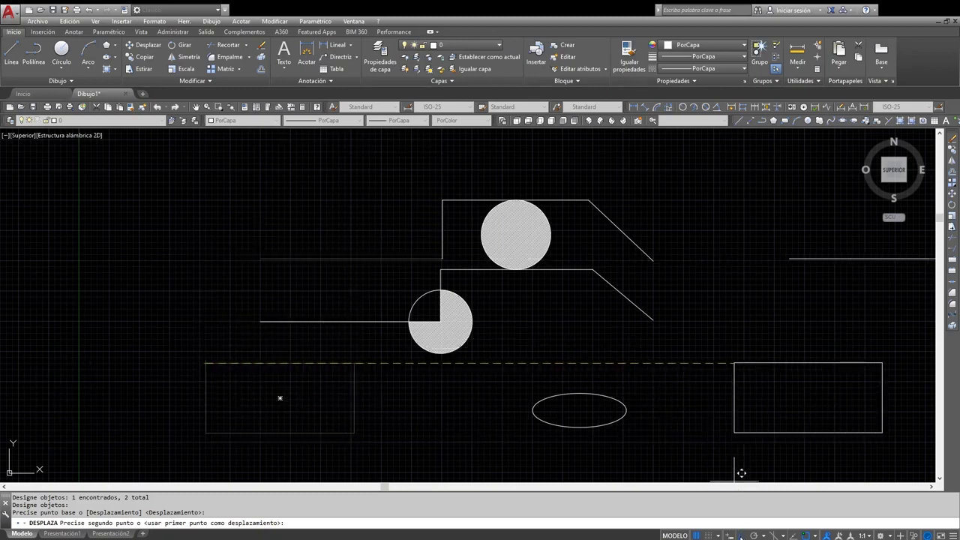
{"action": "key", "text": "F8"}
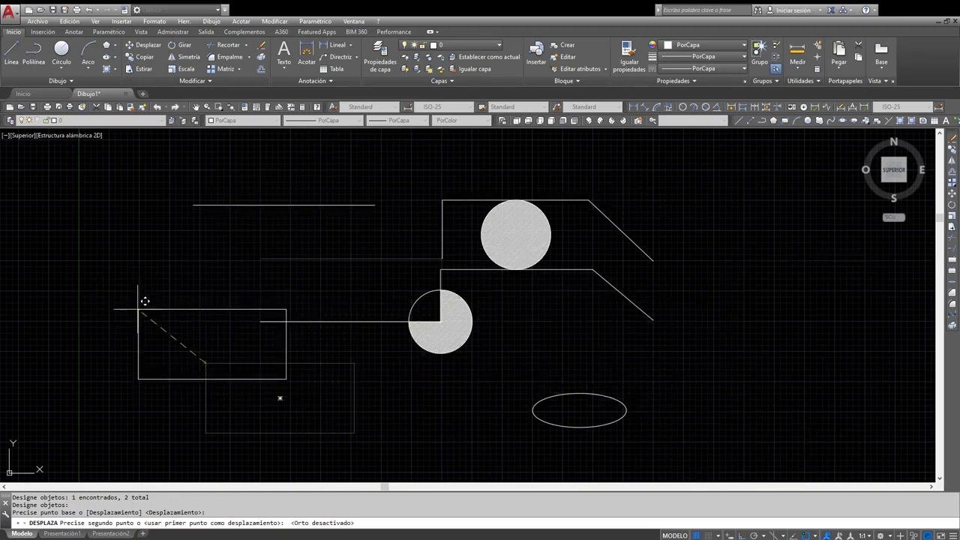
{"action": "left_click", "coordinate": [96, 297]}
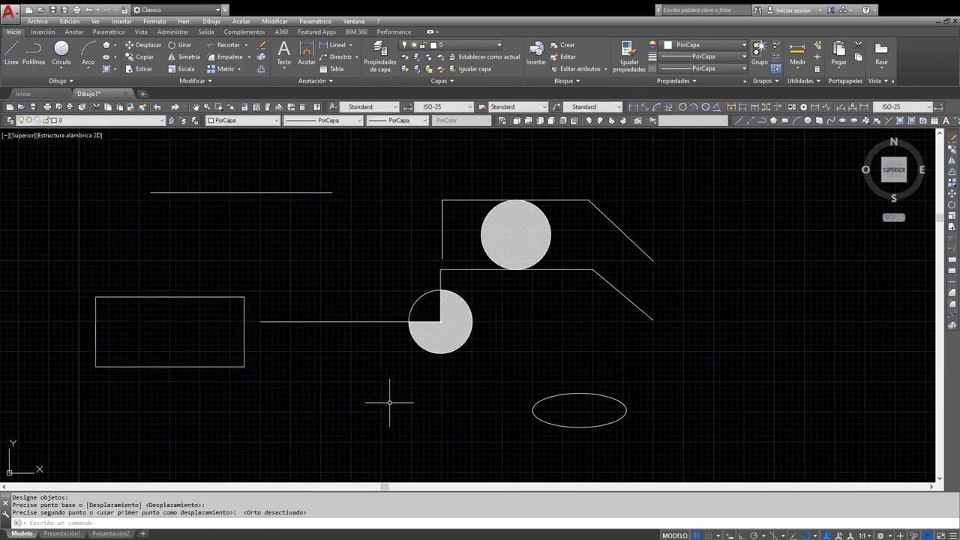
Step: Move the ellipse by its centre up and slightly left, to just below the lower sloping outline
{"action": "left_click", "coordinate": [150, 46]}
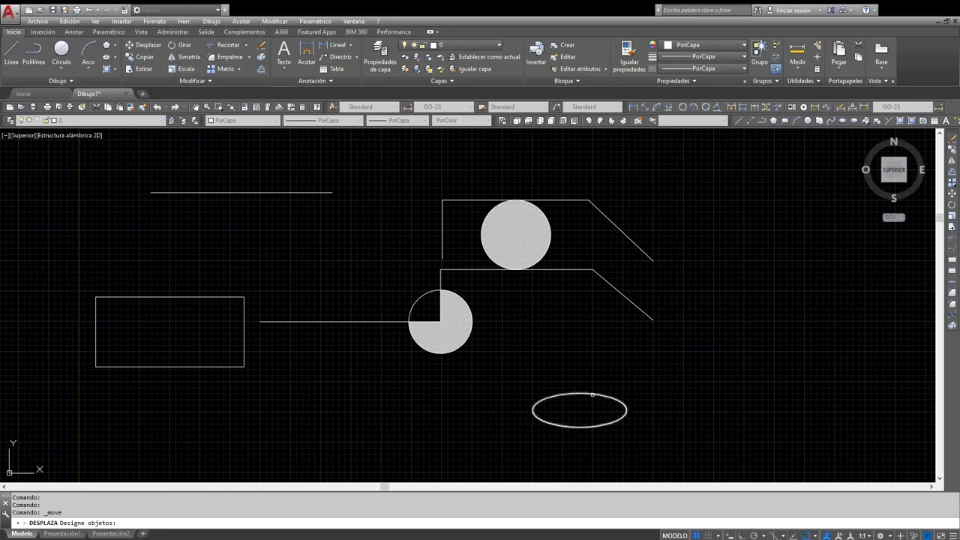
{"action": "left_click", "coordinate": [589, 394]}
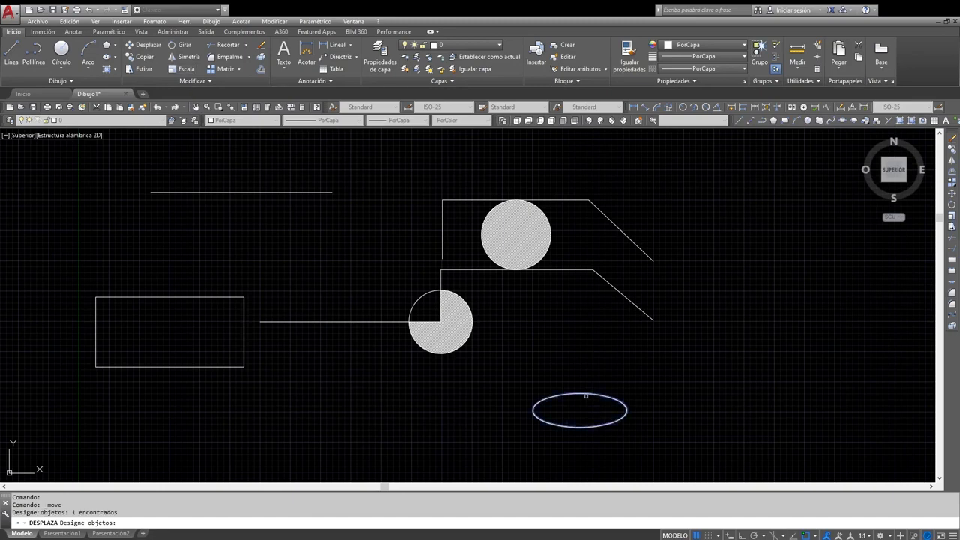
{"action": "key", "text": "Return"}
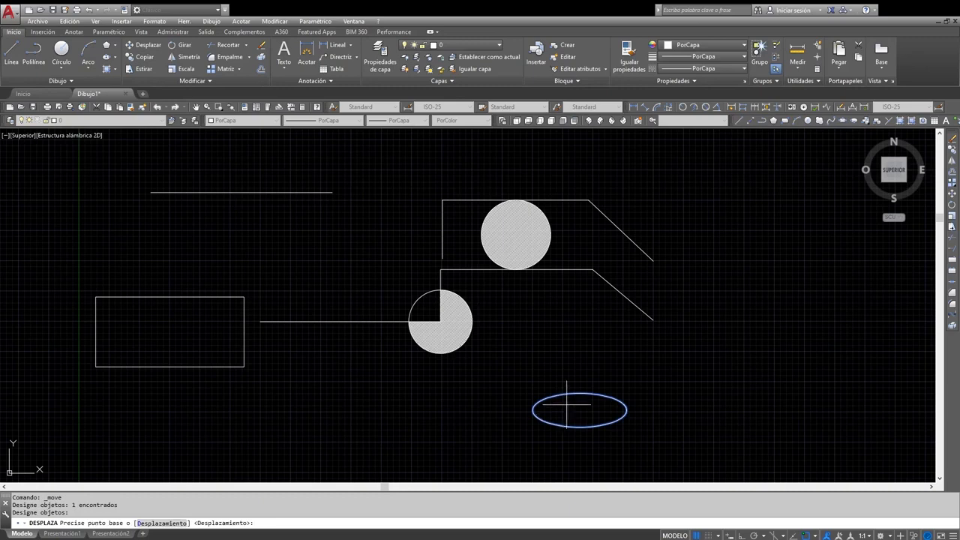
{"action": "left_click", "coordinate": [578, 409]}
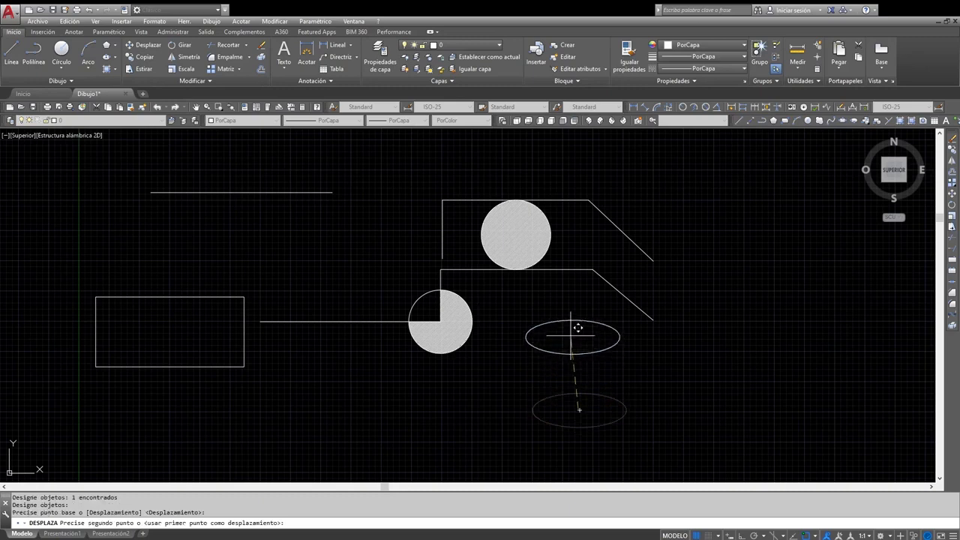
{"action": "left_click", "coordinate": [556, 334]}
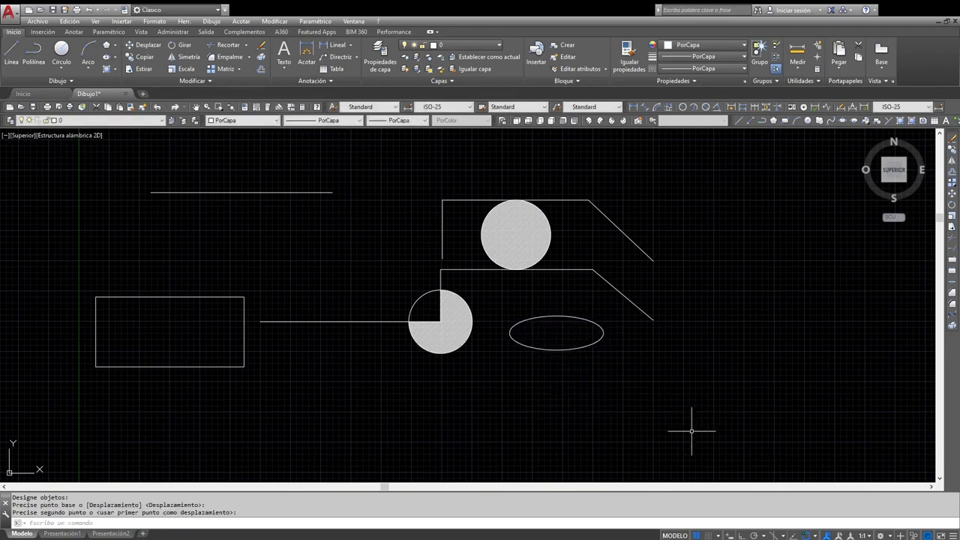
Step: Rotate the ellipse 45 degrees about its centre
{"action": "left_click", "coordinate": [184, 45]}
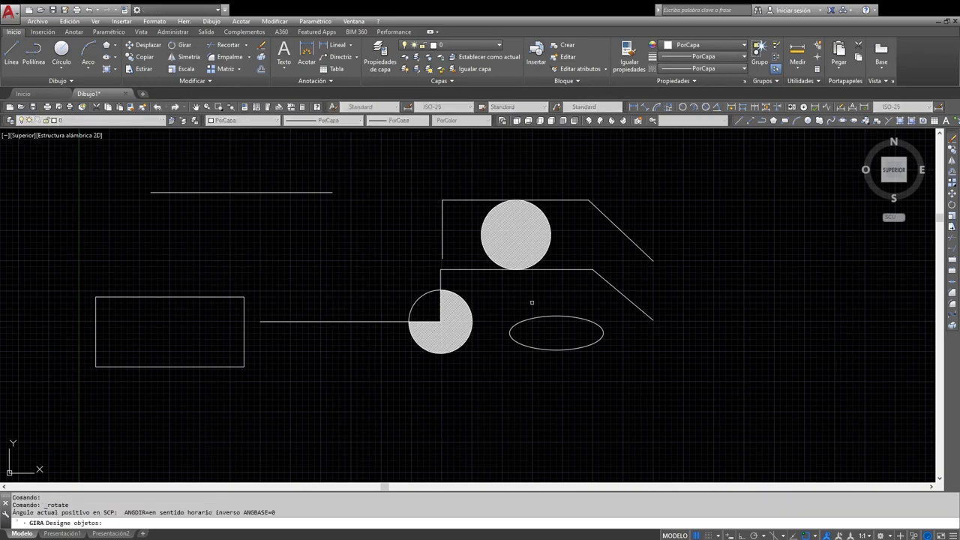
{"action": "left_click", "coordinate": [549, 316]}
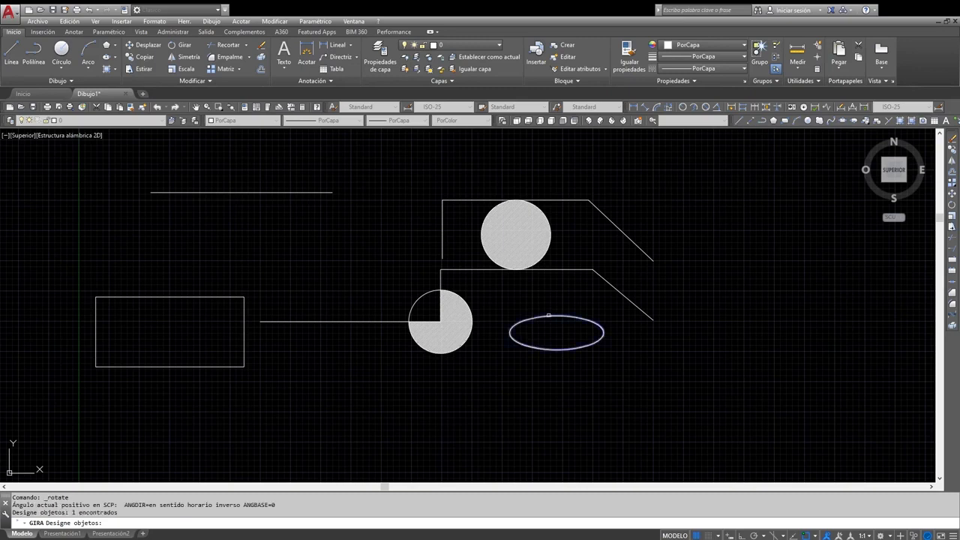
{"action": "key", "text": "Return"}
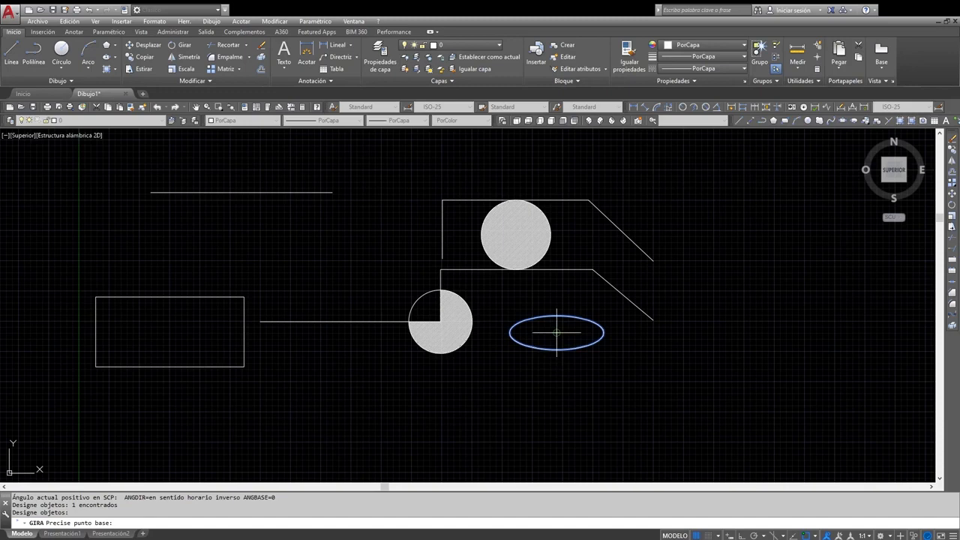
{"action": "left_click", "coordinate": [556, 332]}
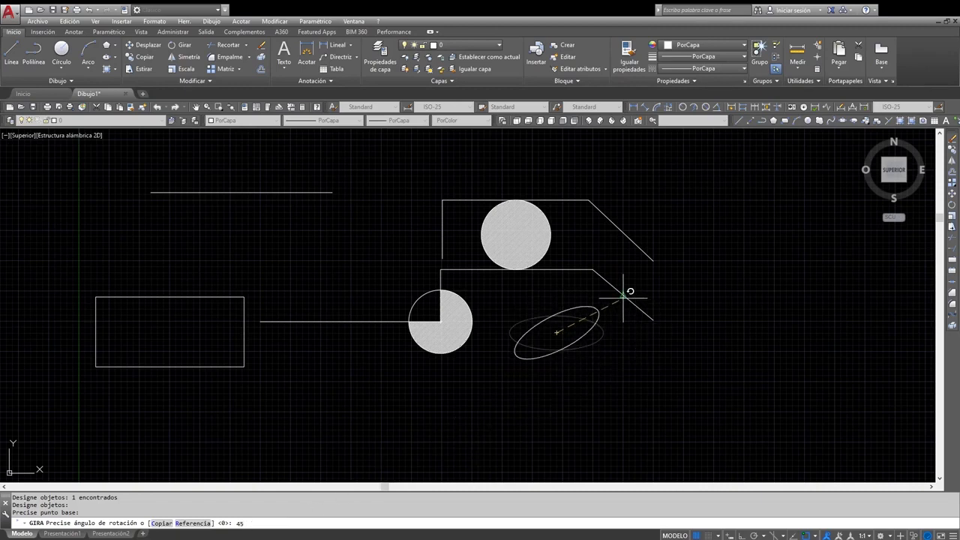
{"action": "key", "text": "Return"}
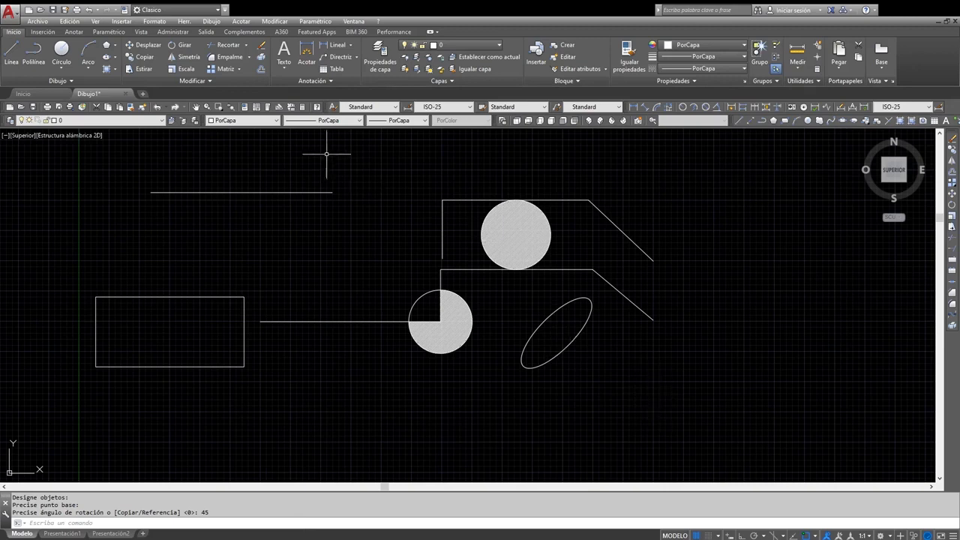
Step: Copy the rotated ellipse three times horizontally to its right with ortho mode on, using its lower-left end as base point
{"action": "left_click", "coordinate": [144, 58]}
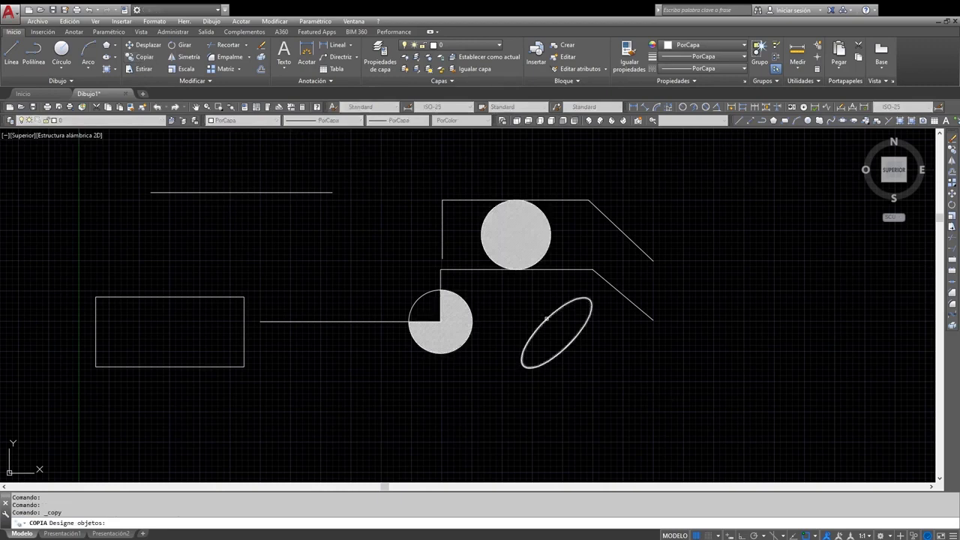
{"action": "left_click", "coordinate": [546, 319]}
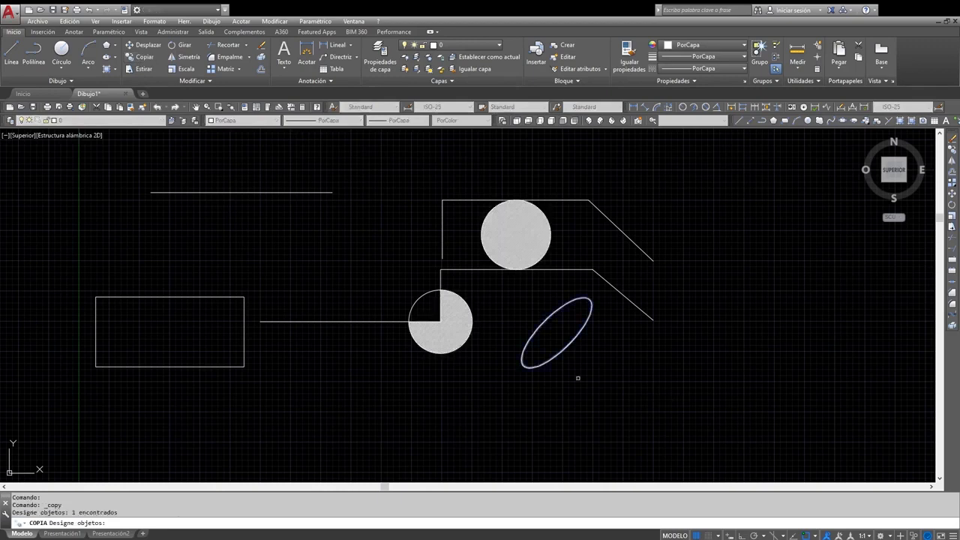
{"action": "key", "text": "Return"}
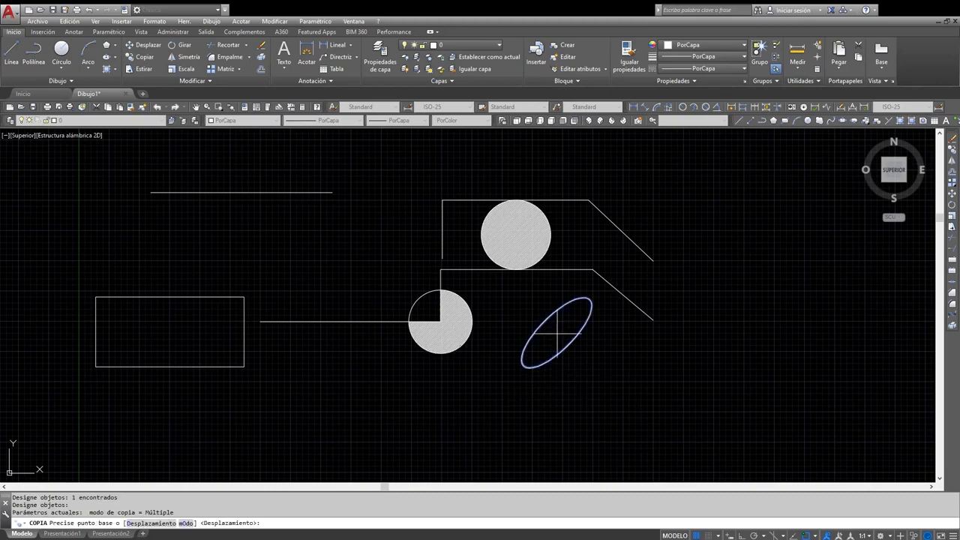
{"action": "left_click", "coordinate": [523, 366]}
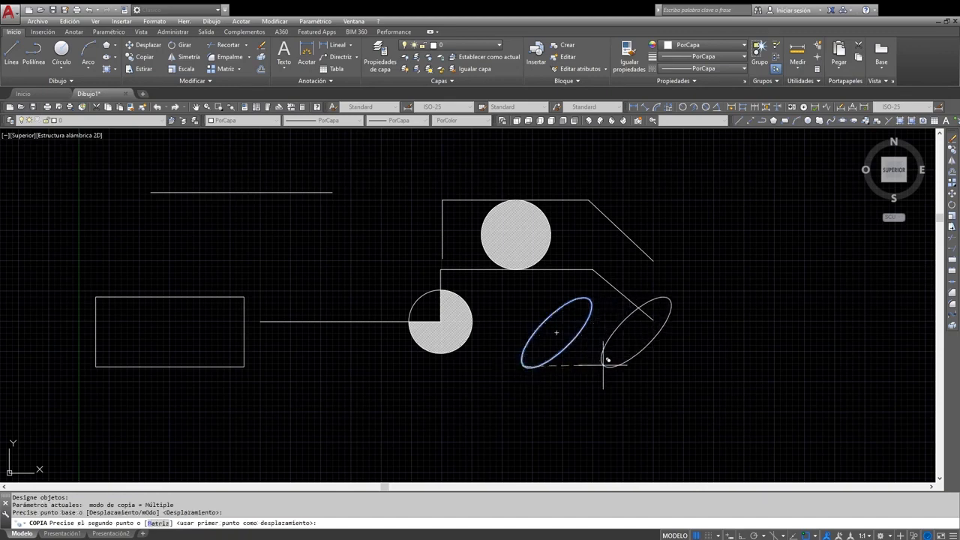
{"action": "key", "text": "F8"}
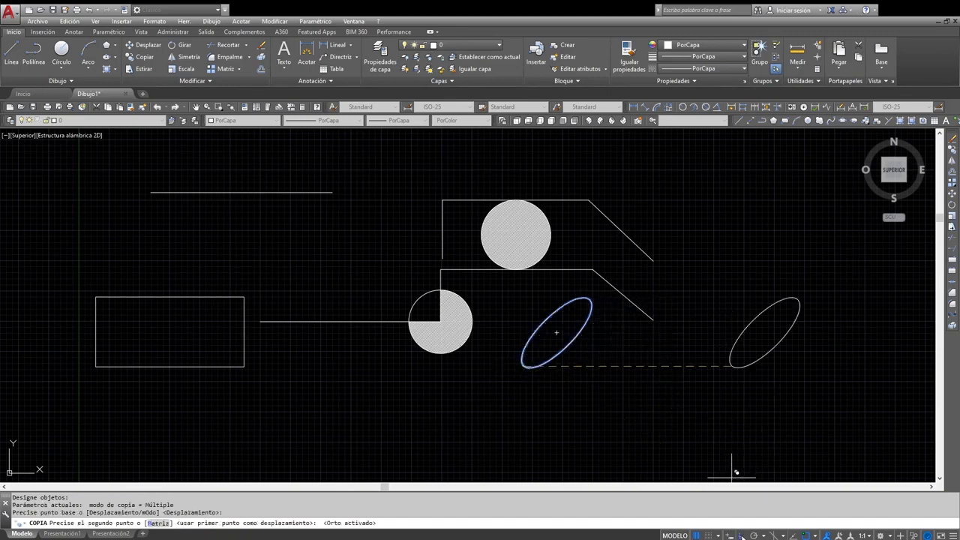
{"action": "left_click", "coordinate": [703, 380]}
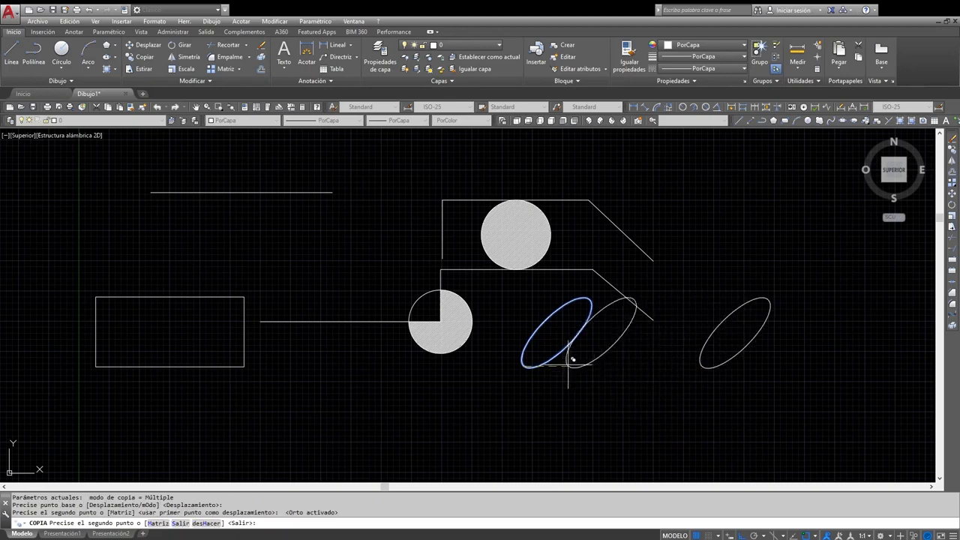
{"action": "left_click", "coordinate": [754, 368]}
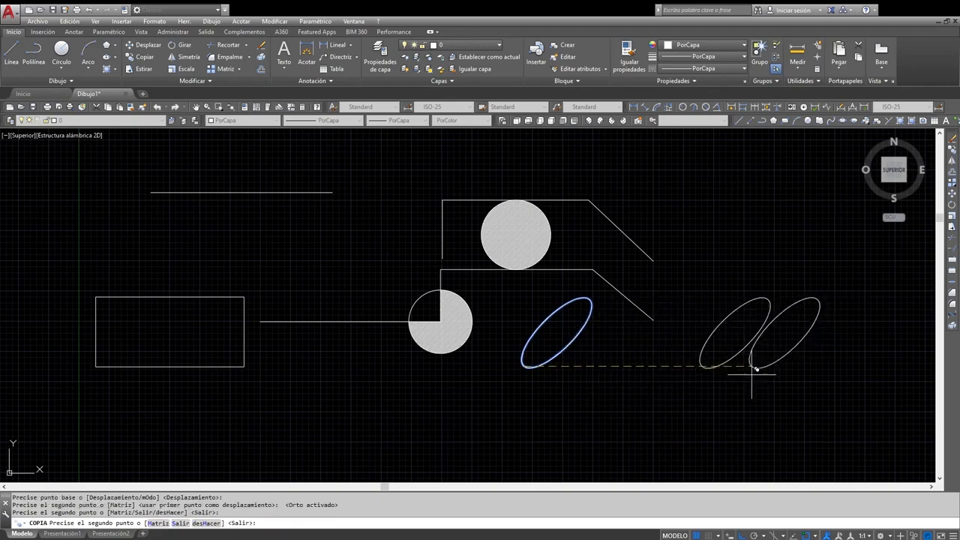
{"action": "left_click", "coordinate": [655, 372]}
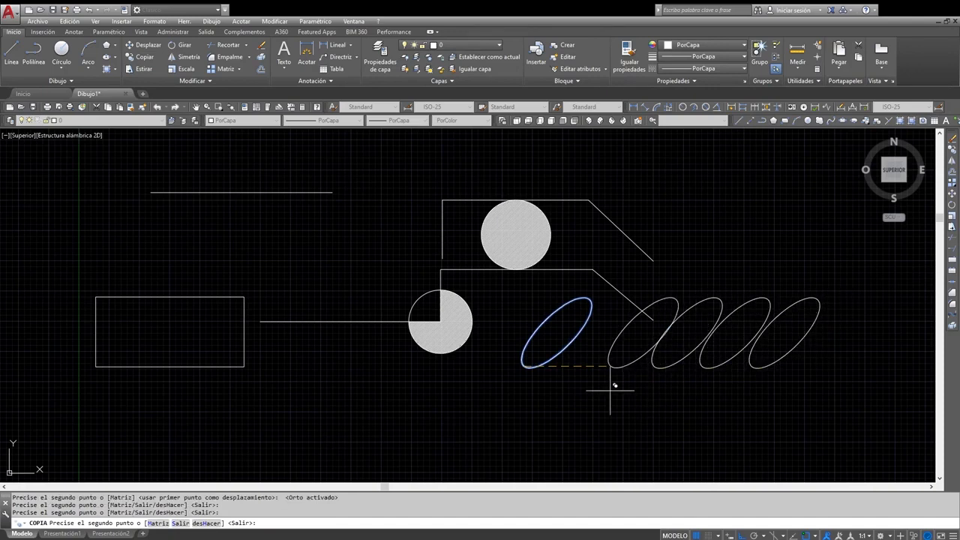
{"action": "key", "text": "Return"}
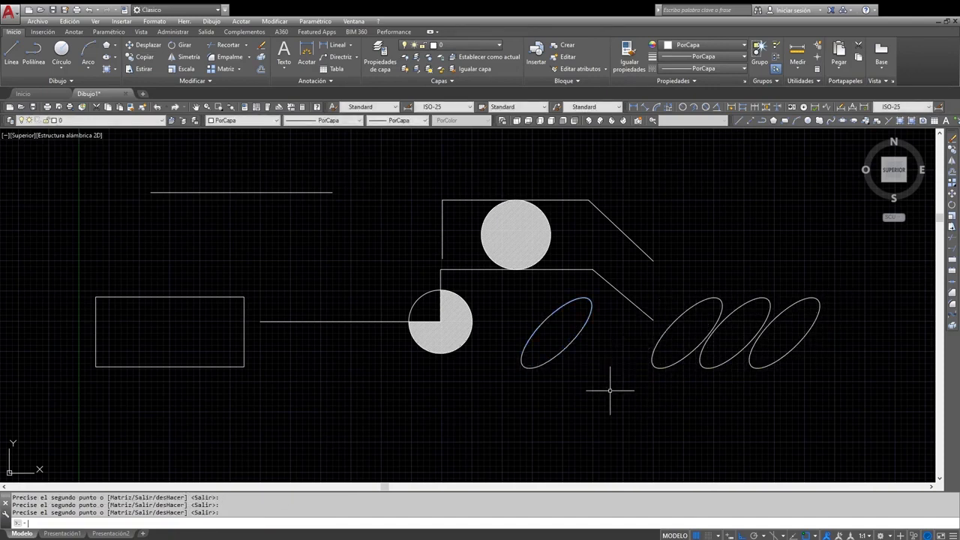
{"action": "key", "text": "Return"}
Step: Select the two leftmost ellipse copies and clear the selection
{"action": "left_click", "coordinate": [658, 366]}
{"action": "left_click", "coordinate": [725, 363]}
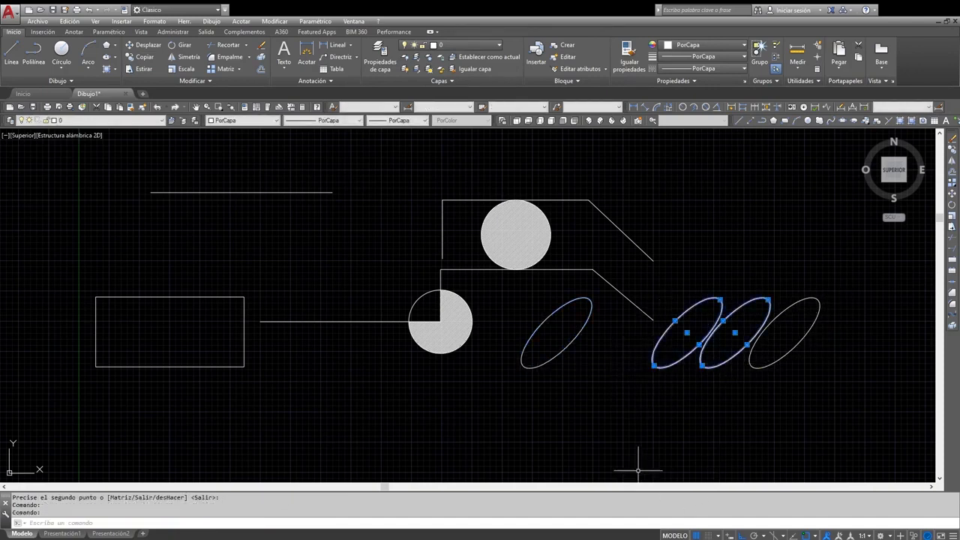
{"action": "key", "text": "Escape"}
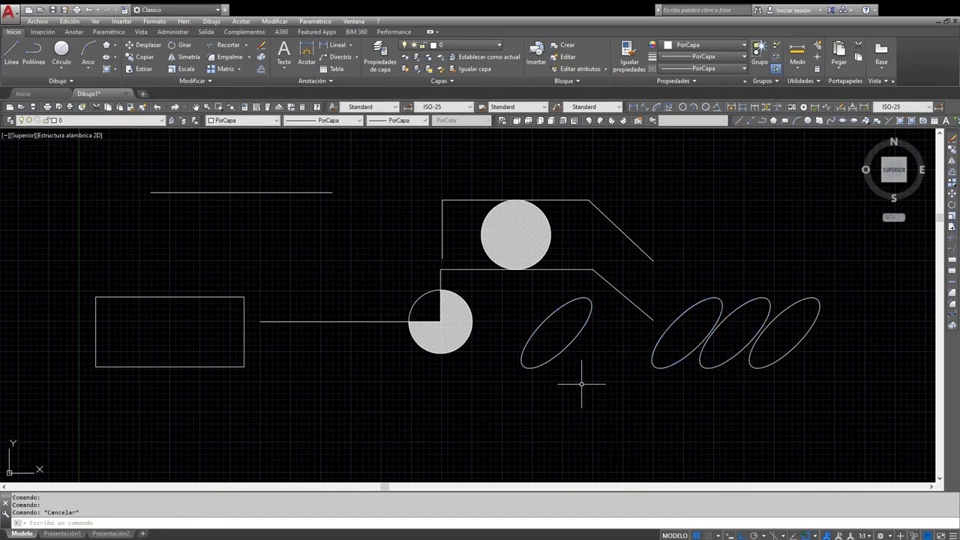
Step: Mirror the upper outline's three lines about a vertical axis through the sloping line's lower end, keeping the originals
{"action": "left_click", "coordinate": [187, 62]}
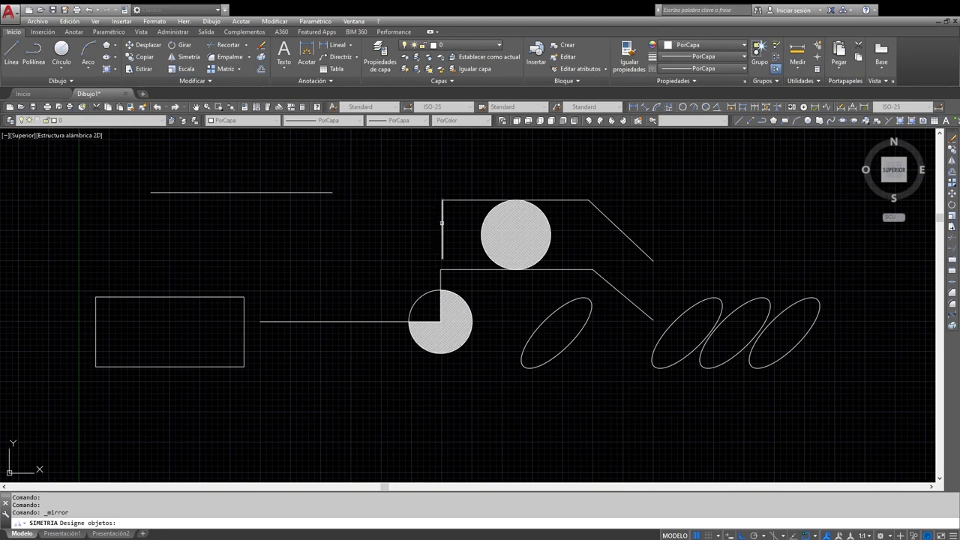
{"action": "left_click", "coordinate": [442, 222]}
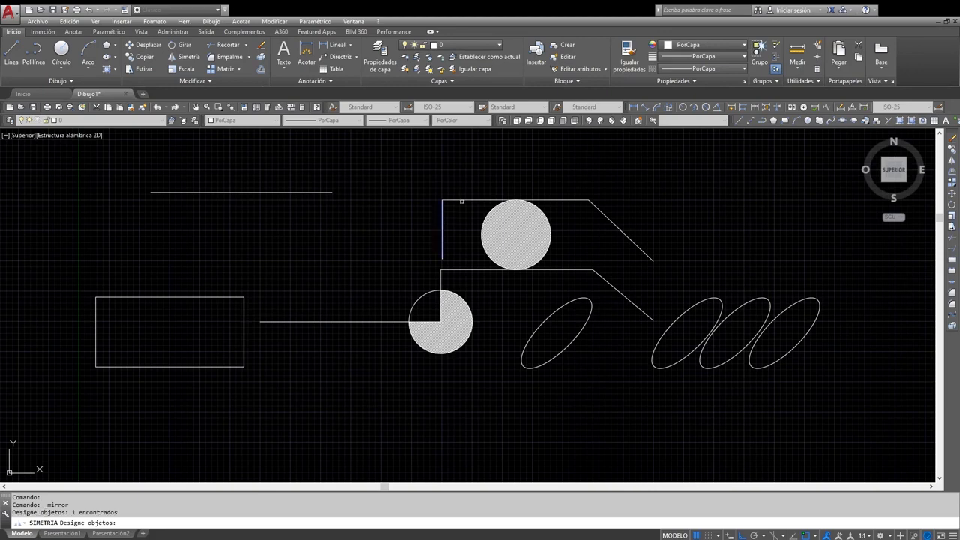
{"action": "left_click", "coordinate": [462, 201]}
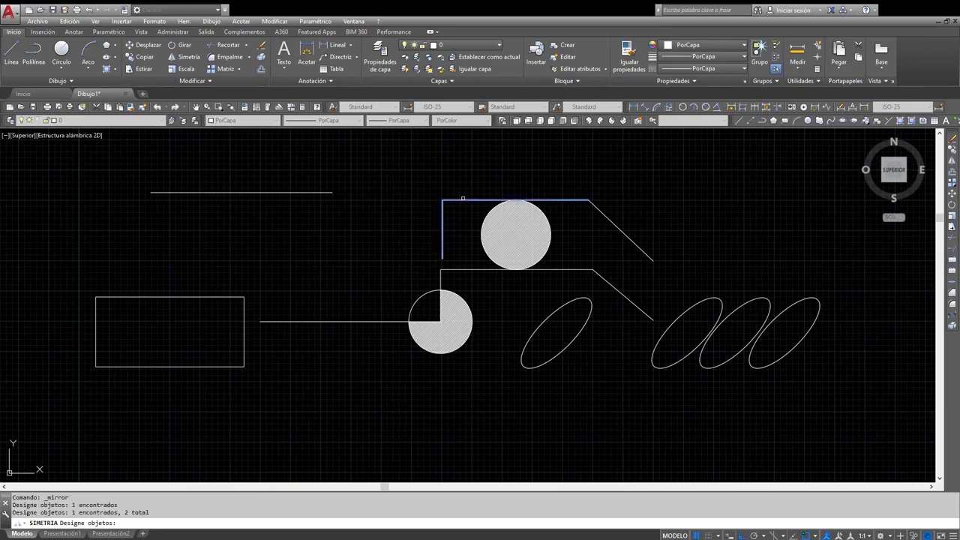
{"action": "left_click", "coordinate": [621, 236]}
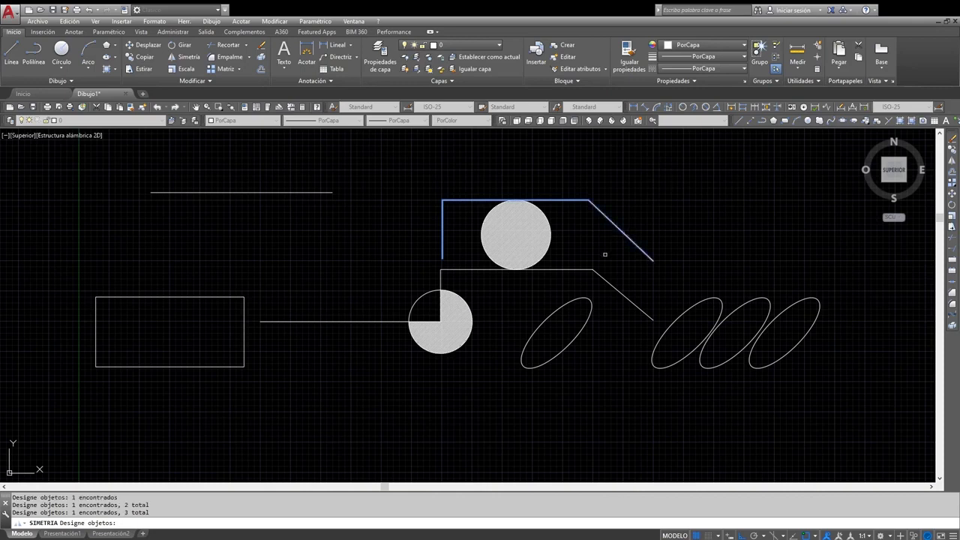
{"action": "key", "text": "Return"}
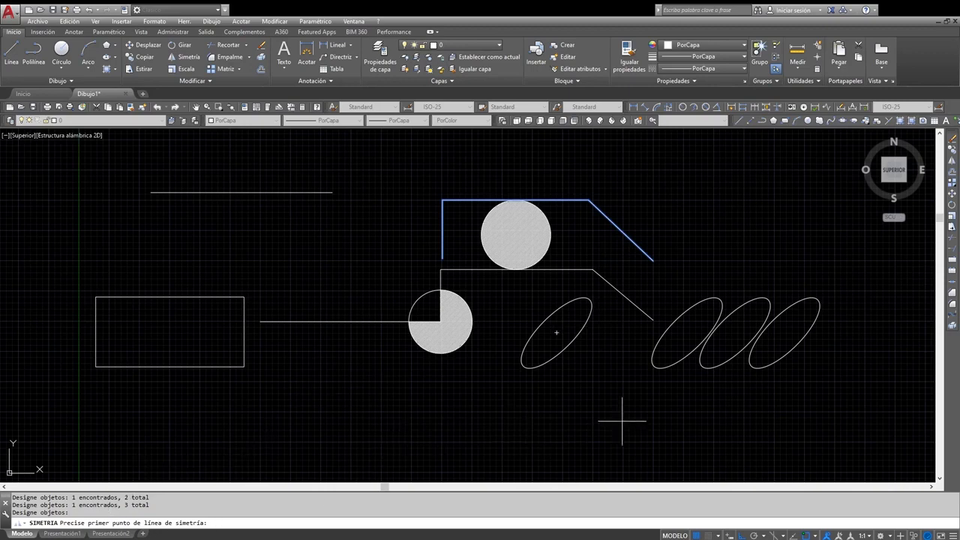
{"action": "left_click", "coordinate": [653, 260]}
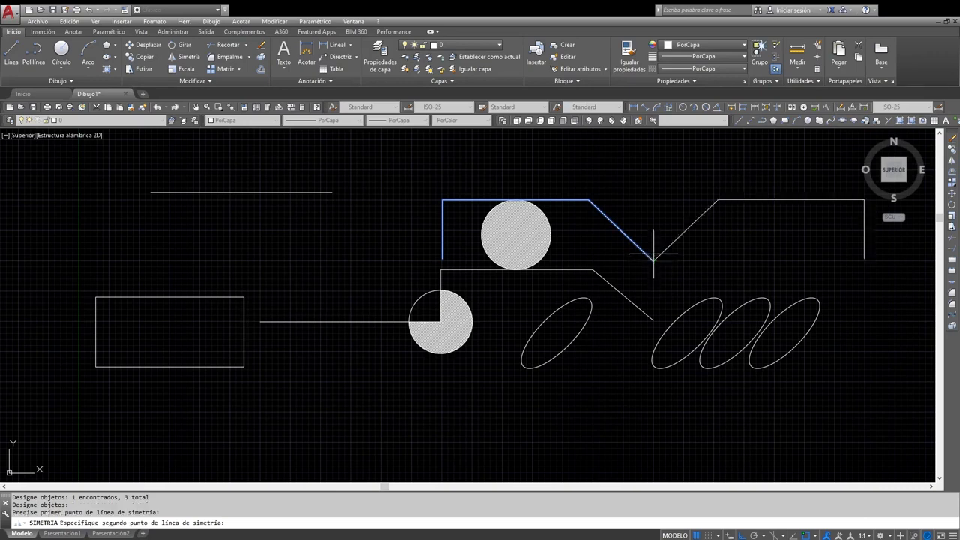
{"action": "left_click", "coordinate": [653, 167]}
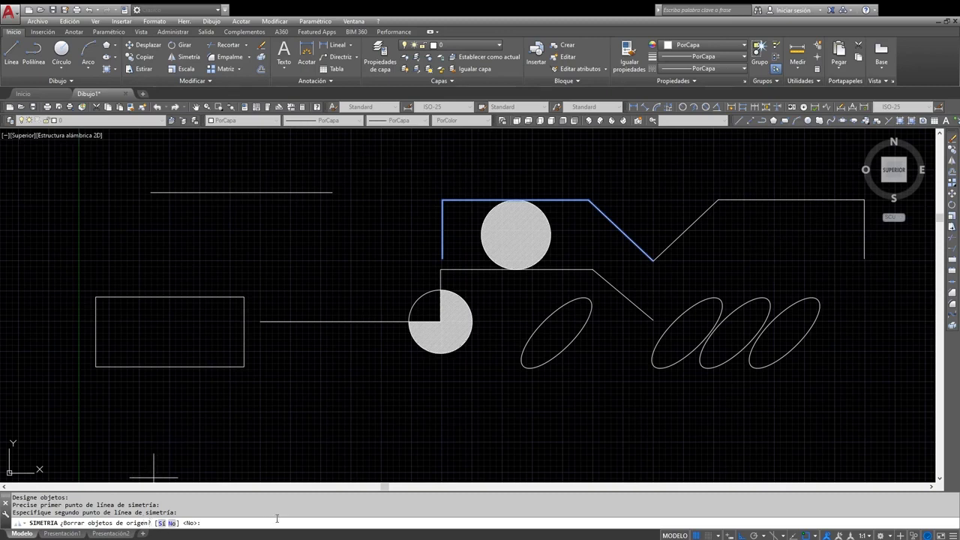
{"action": "key", "text": "Return"}
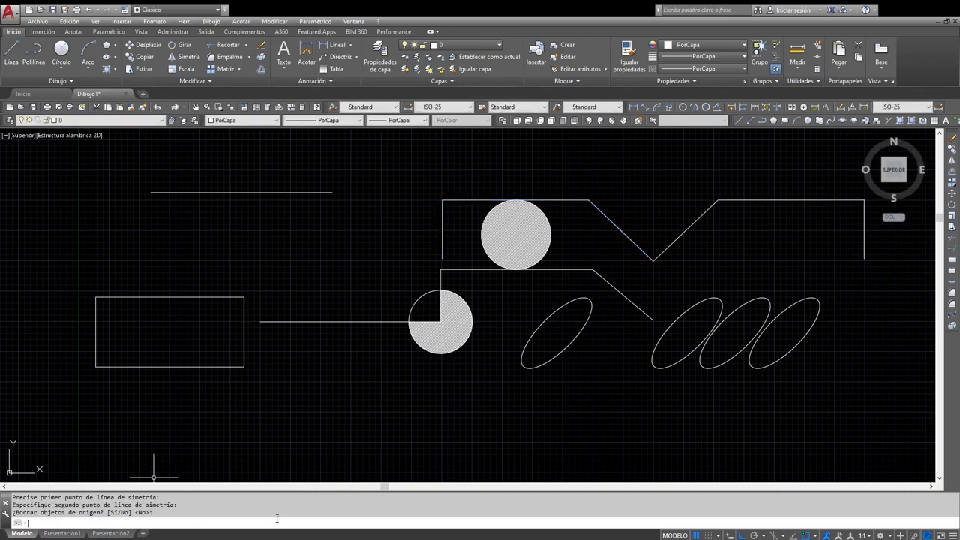
Step: Erase the three mirrored lines to the right of the upper outline
{"action": "left_click", "coordinate": [687, 229]}
{"action": "left_click", "coordinate": [766, 200]}
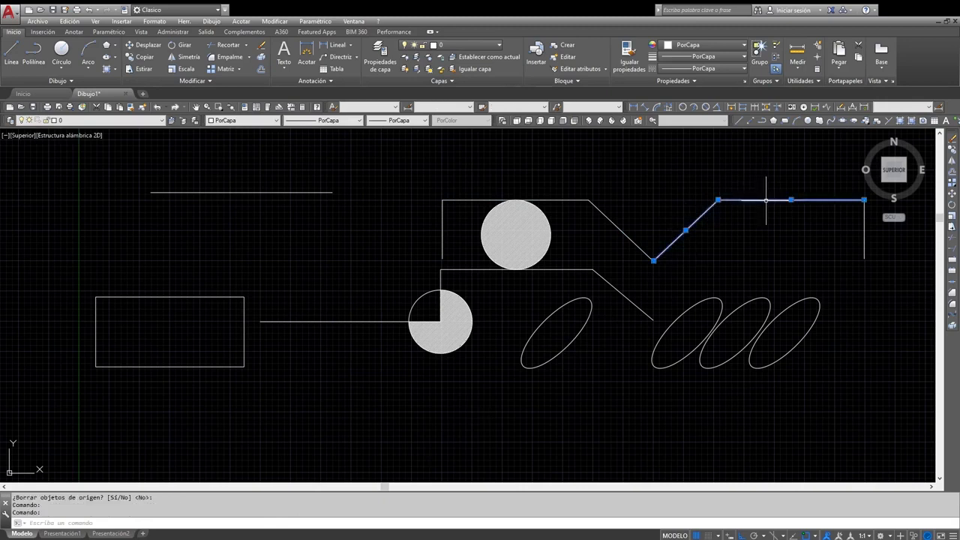
{"action": "left_click", "coordinate": [864, 229]}
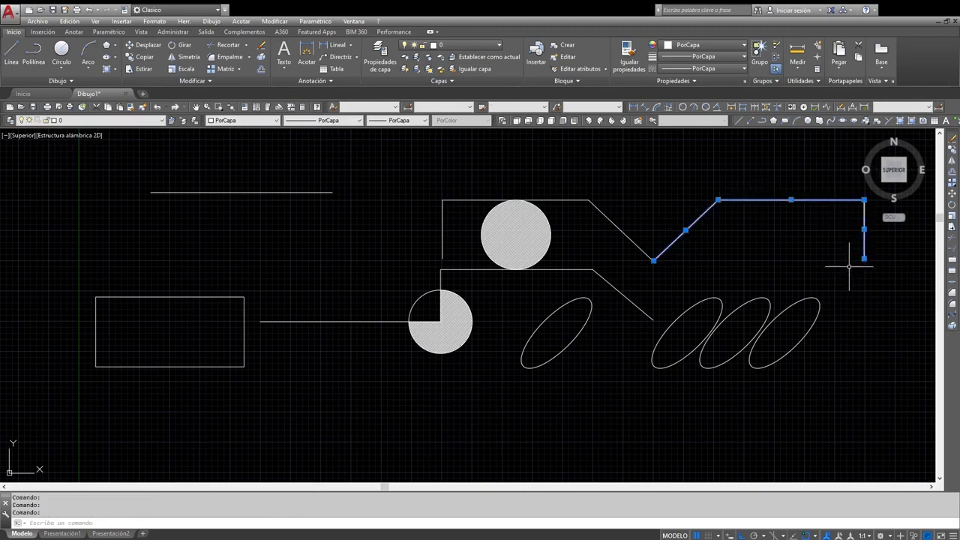
{"action": "key", "text": "Delete"}
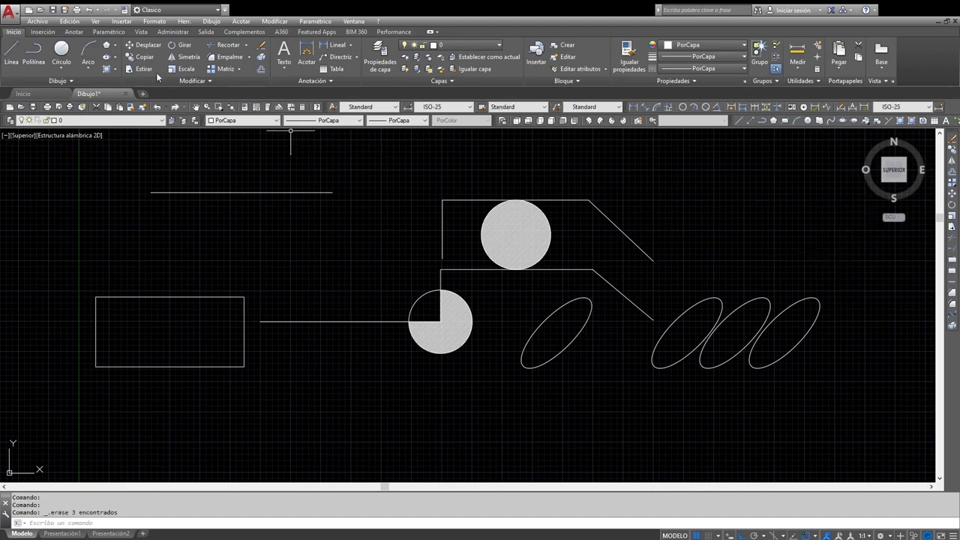
Step: Mirror the upper outline's three lines about a vertical axis through the corner joining the horizontal and sloping lines, keeping the originals
{"action": "left_click", "coordinate": [184, 57]}
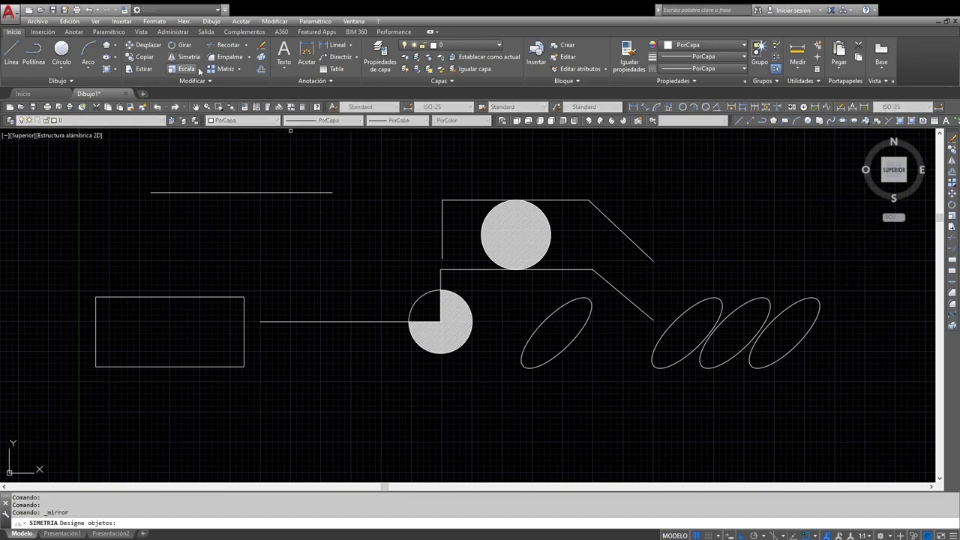
{"action": "left_click", "coordinate": [443, 212]}
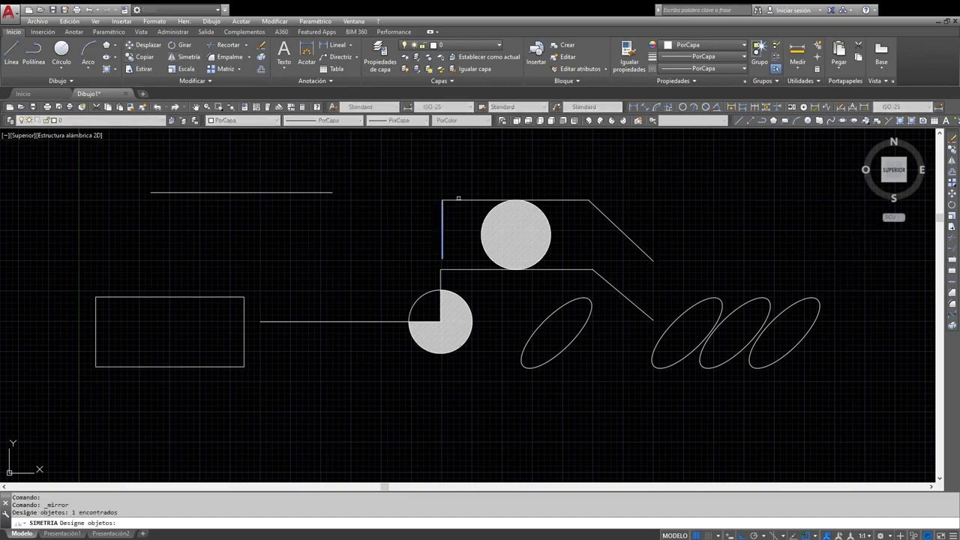
{"action": "left_click", "coordinate": [458, 200]}
{"action": "left_click", "coordinate": [619, 229]}
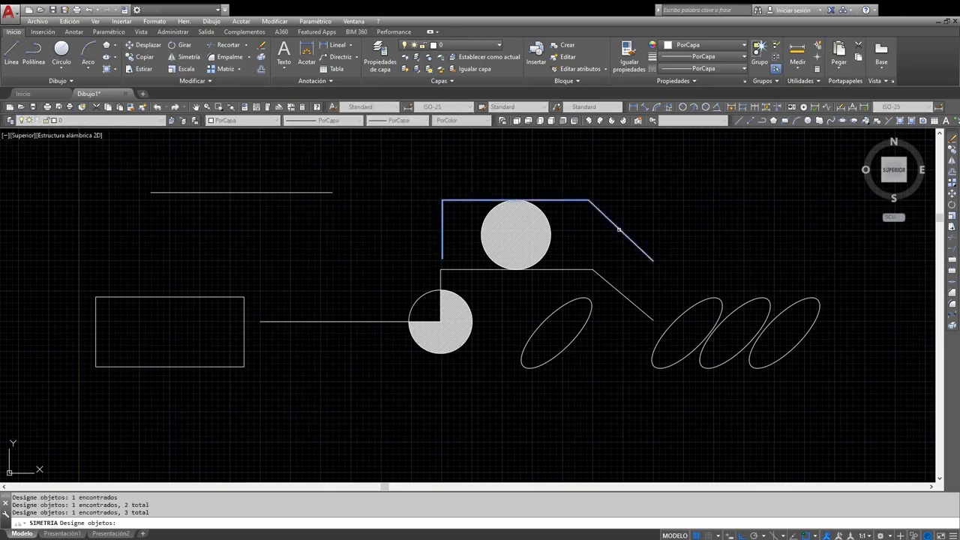
{"action": "key", "text": "Return"}
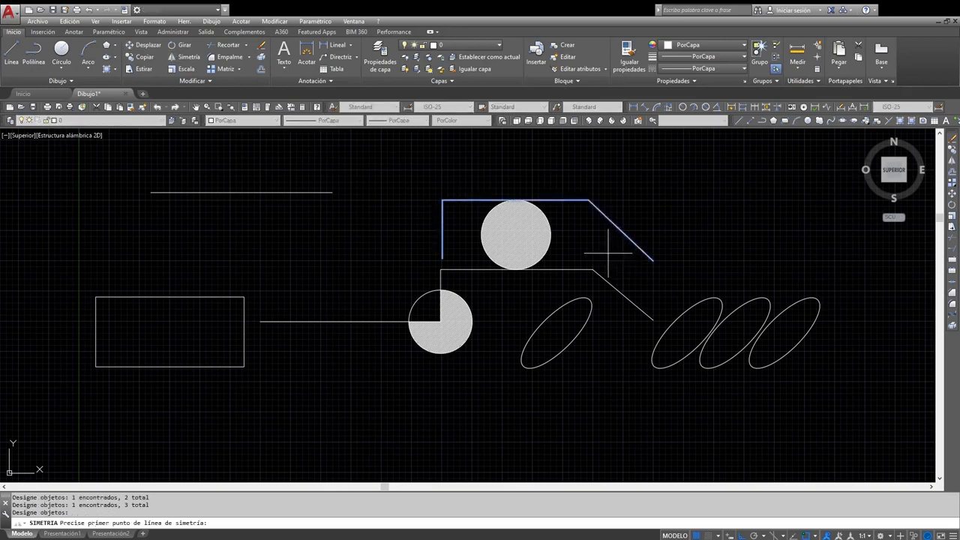
{"action": "left_click", "coordinate": [589, 199]}
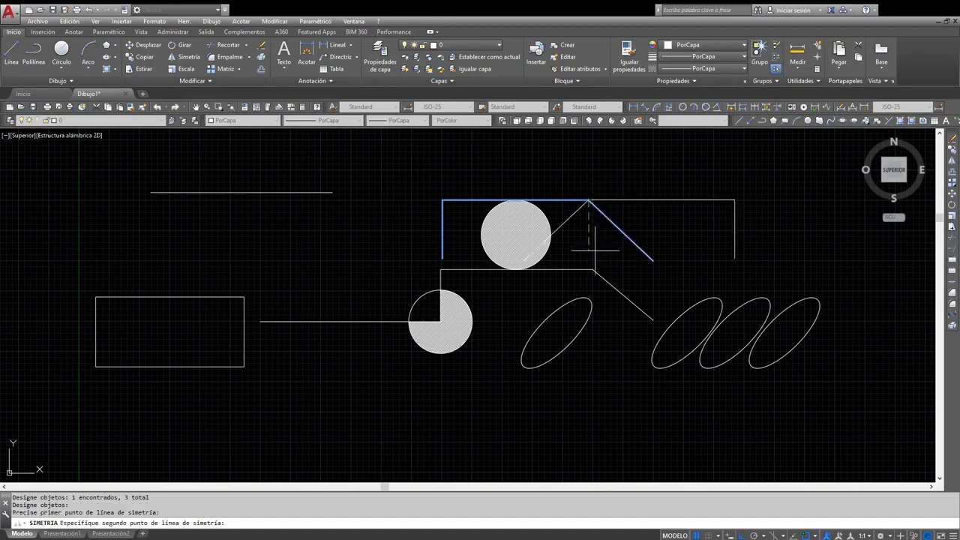
{"action": "left_click", "coordinate": [595, 261]}
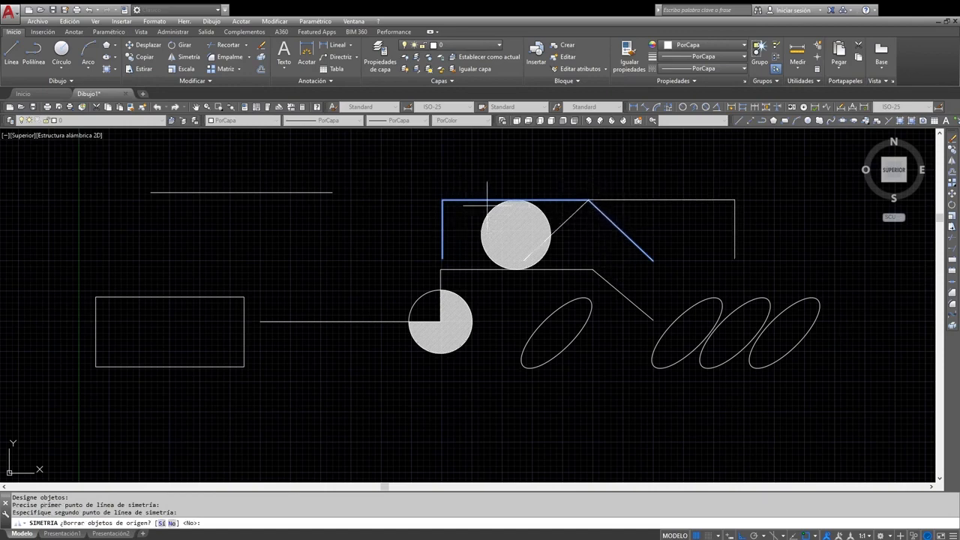
{"action": "key", "text": "Return"}
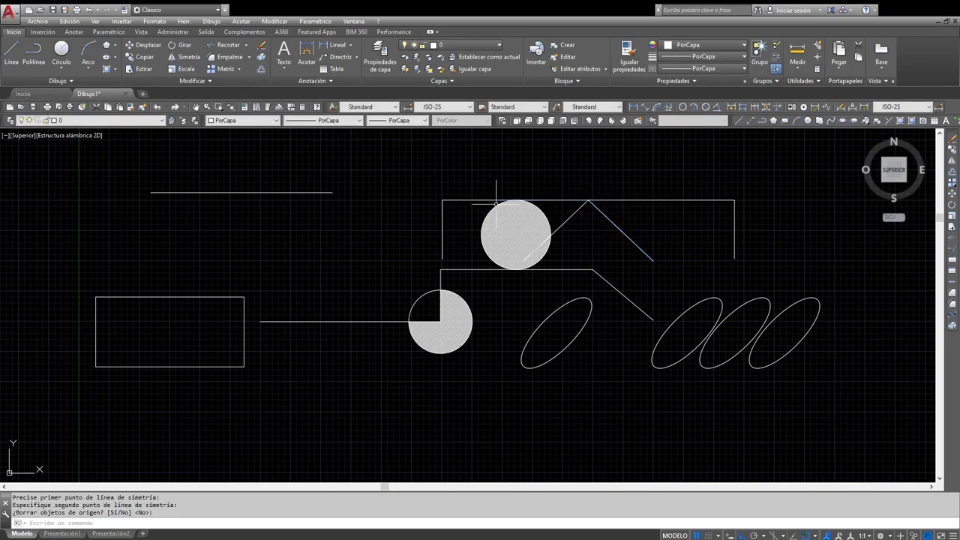
Step: Try to erase the original sloping line together with the hatch, and undo the erasure
{"action": "left_click", "coordinate": [590, 202]}
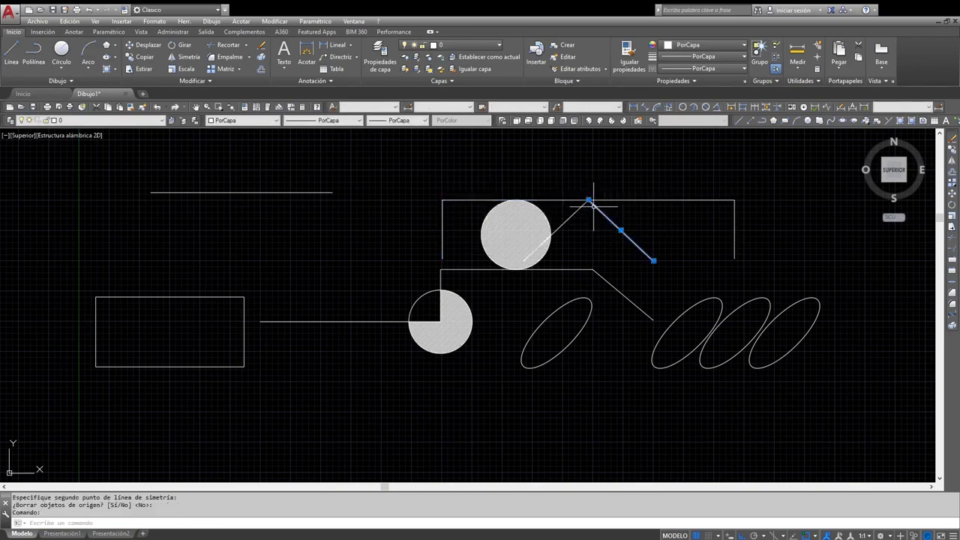
{"action": "scroll", "coordinate": [593, 204], "scroll_direction": "up", "scroll_amount": 4}
{"action": "middle_click_drag", "start_coordinate": [583, 207], "coordinate": [474, 232]}
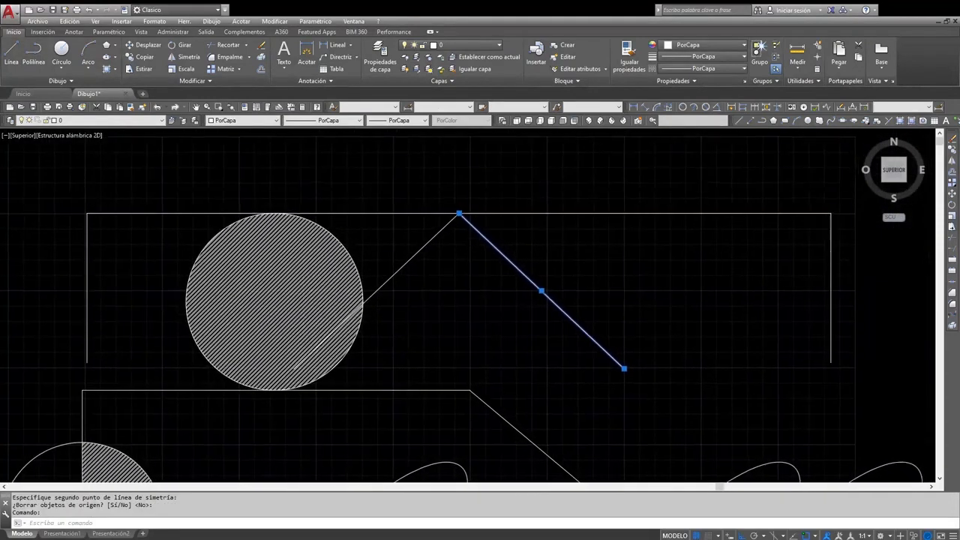
{"action": "left_click", "coordinate": [306, 280]}
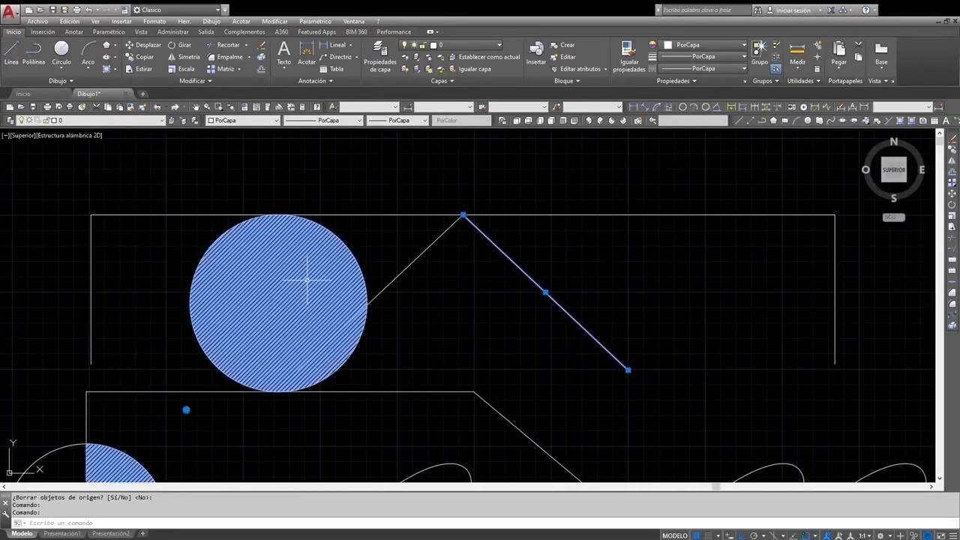
{"action": "key", "text": "Delete"}
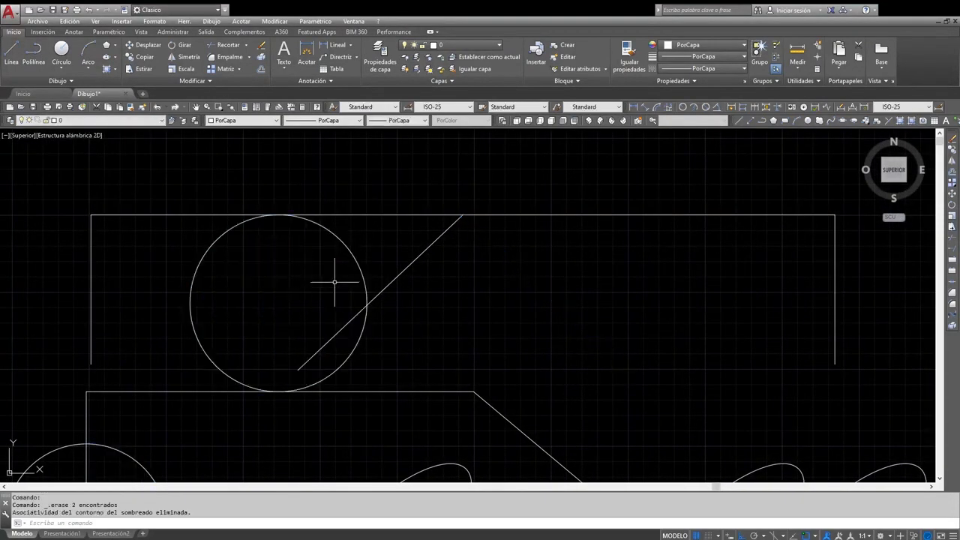
{"action": "key", "text": "ctrl+z"}
Step: Erase the hatch and the circle inside the upper outline
{"action": "left_click", "coordinate": [322, 259]}
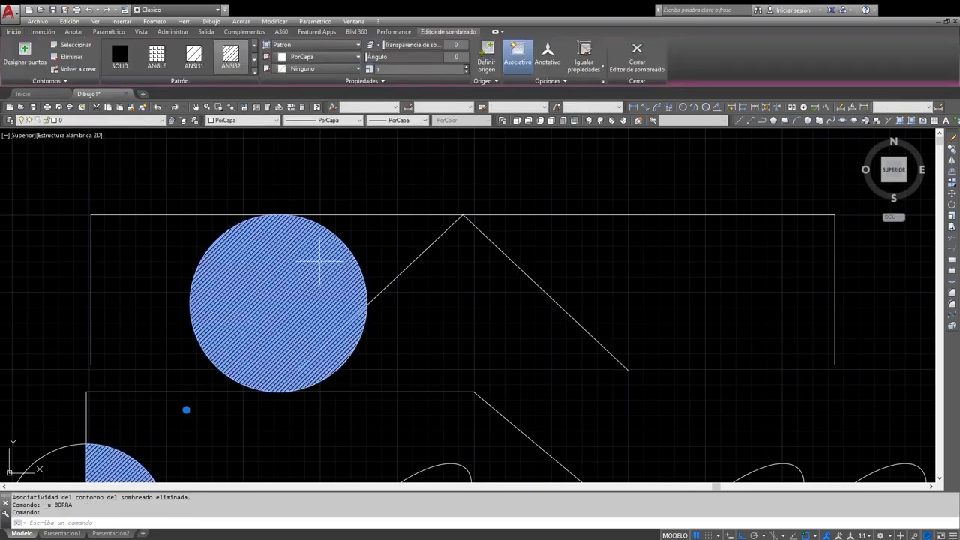
{"action": "key", "text": "Delete"}
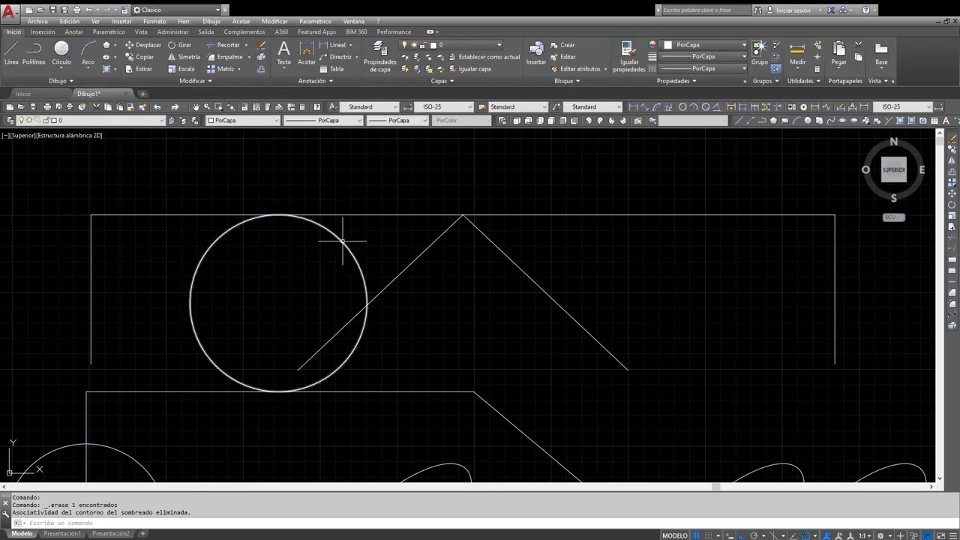
{"action": "left_click", "coordinate": [343, 241]}
{"action": "key", "text": "Delete"}
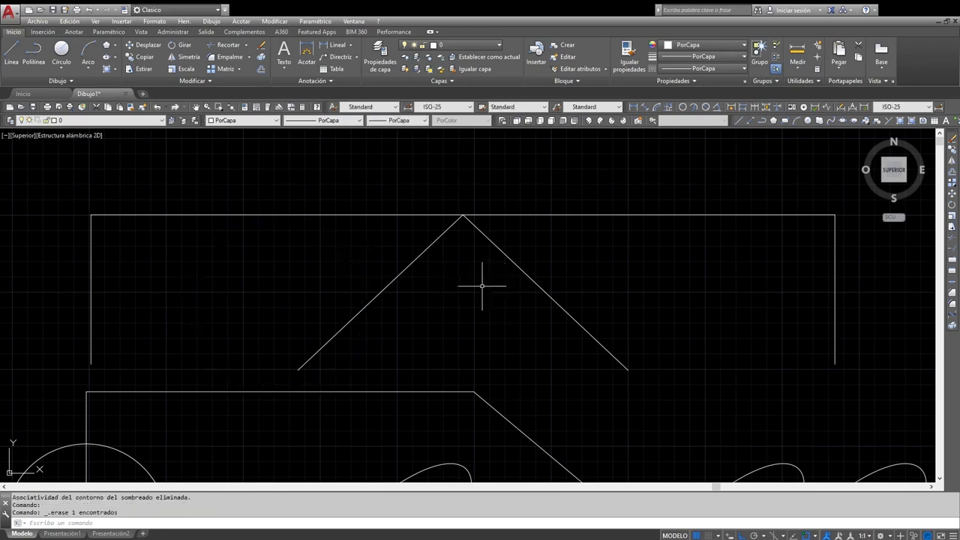
Step: Select both sloping lines and the left horizontal and vertical lines to examine the mirror's symmetry, and clear the selection
{"action": "left_click", "coordinate": [440, 237]}
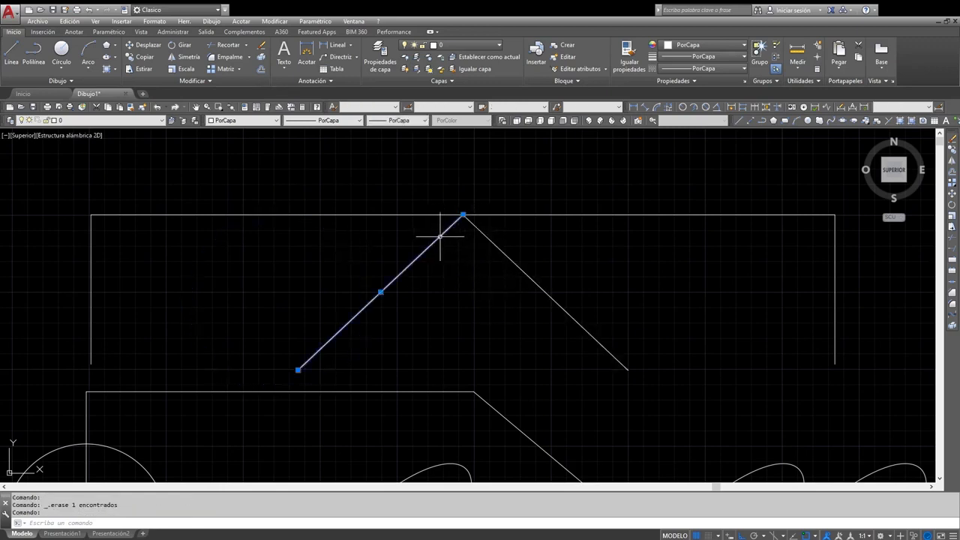
{"action": "left_click", "coordinate": [478, 227]}
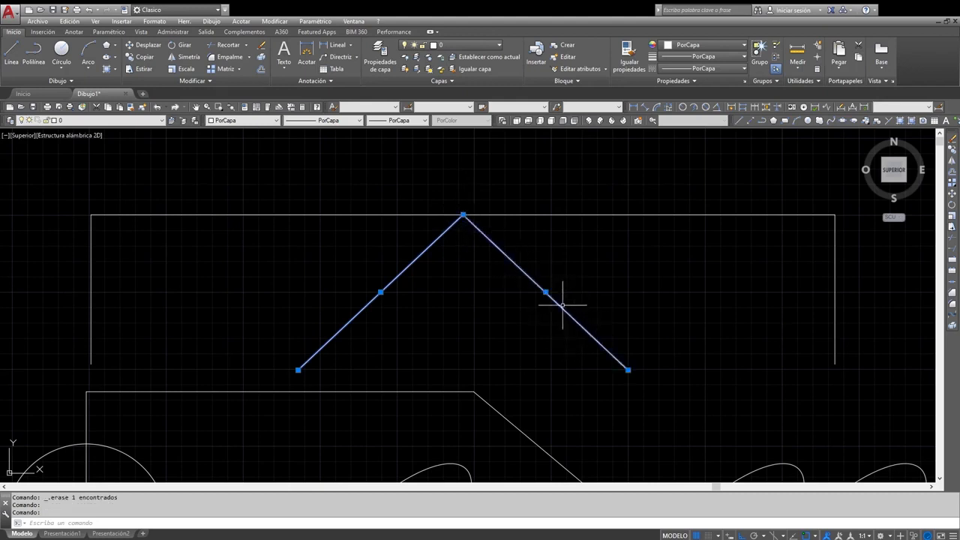
{"action": "left_click", "coordinate": [428, 214]}
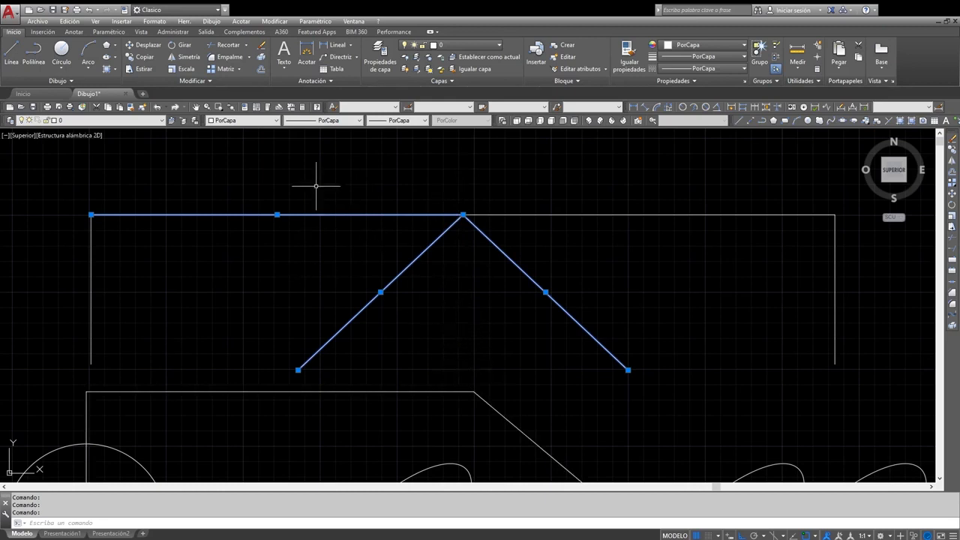
{"action": "left_click", "coordinate": [90, 246]}
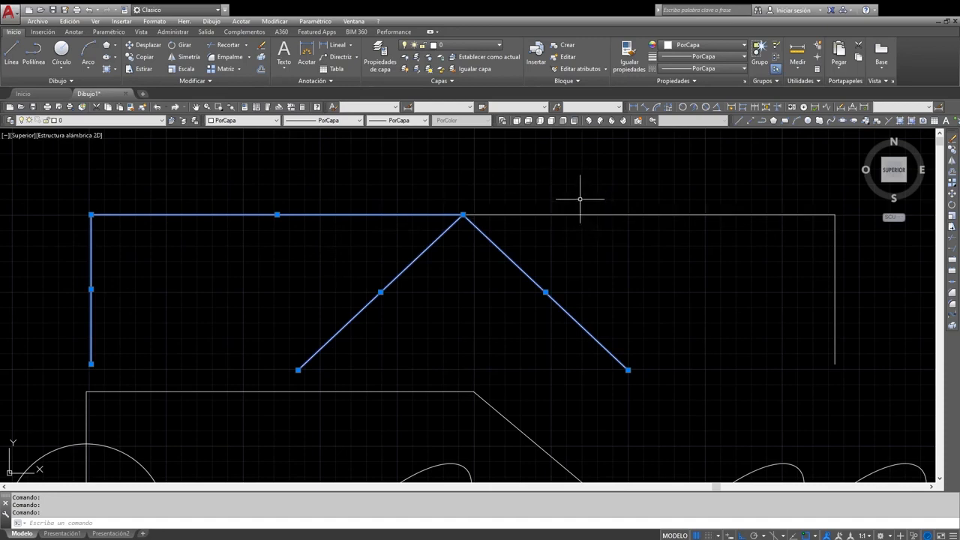
{"action": "scroll", "coordinate": [580, 201], "scroll_direction": "down", "scroll_amount": 3}
{"action": "key", "text": "Escape"}
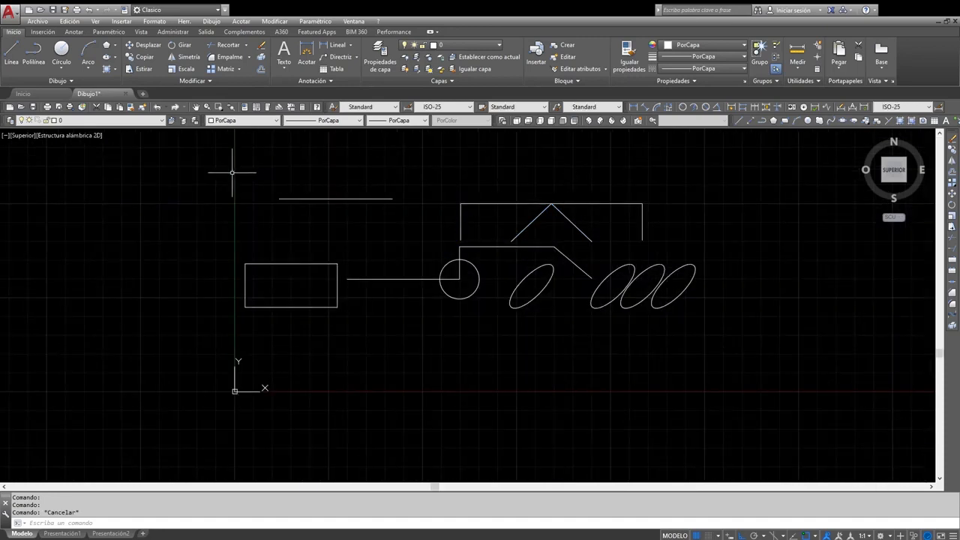
Step: Erase the remaining circle and the four rotated ellipses below the outlines
{"action": "left_click", "coordinate": [420, 241]}
{"action": "left_click", "coordinate": [738, 359]}
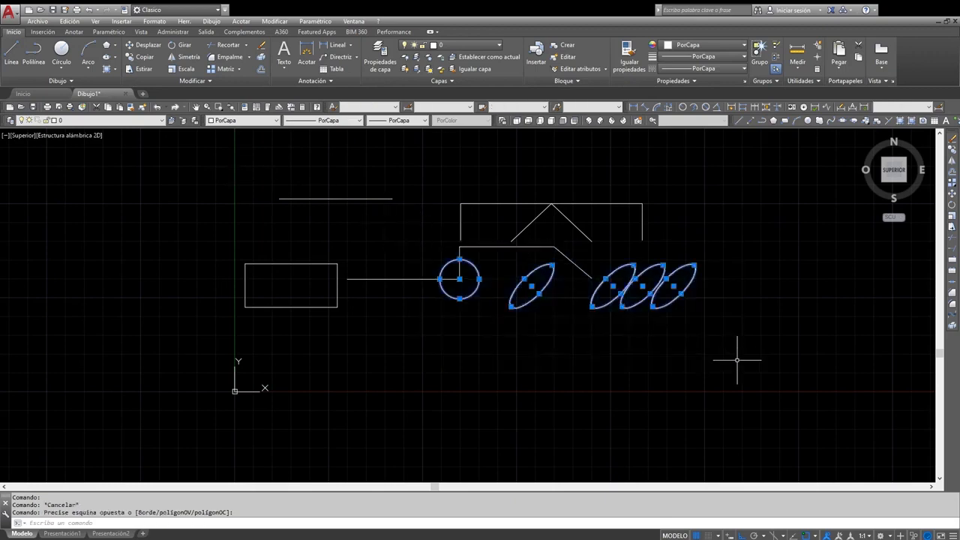
{"action": "key", "text": "Delete"}
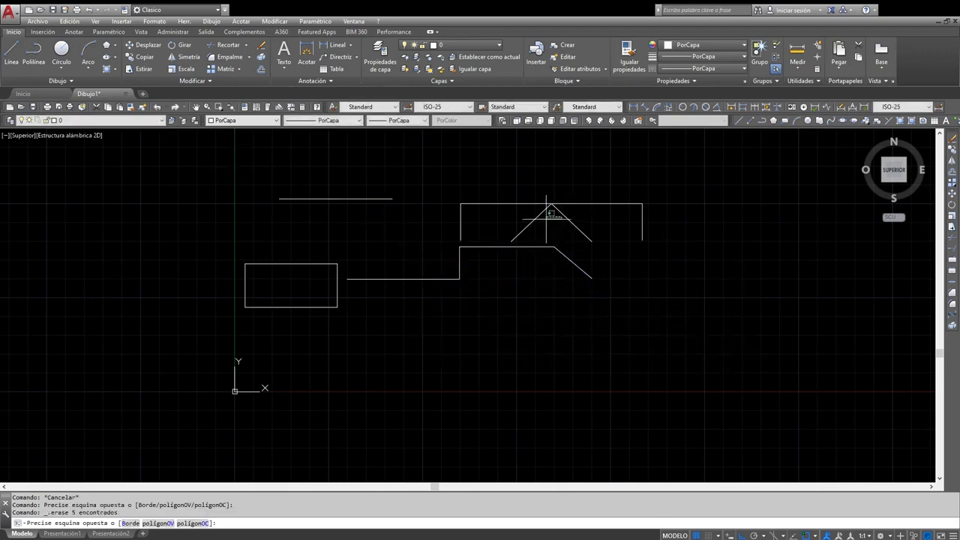
Step: Erase the mirrored sloping, horizontal and vertical lines, leaving only the original upper outline
{"action": "left_click", "coordinate": [525, 220]}
{"action": "key", "text": "Delete"}
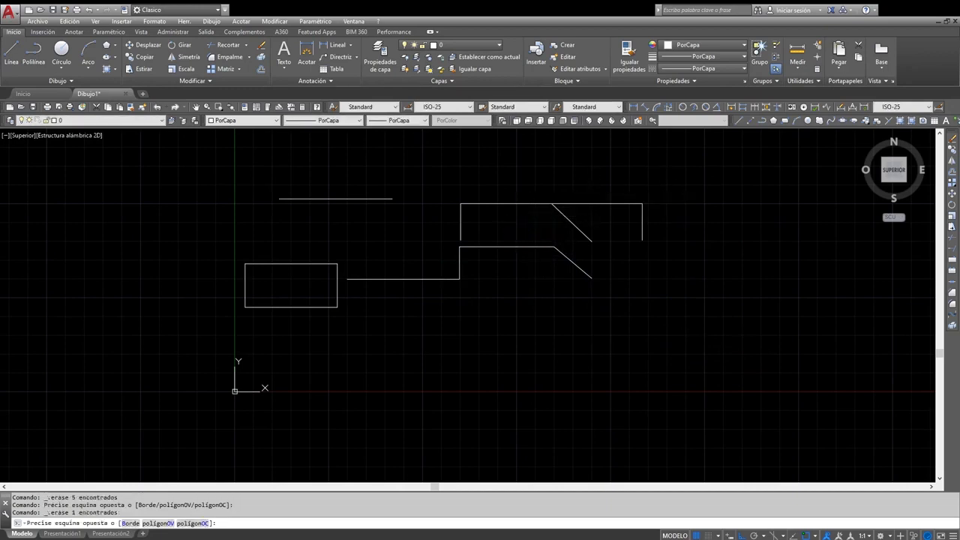
{"action": "left_click", "coordinate": [663, 192]}
{"action": "left_click", "coordinate": [628, 222]}
{"action": "key", "text": "Delete"}
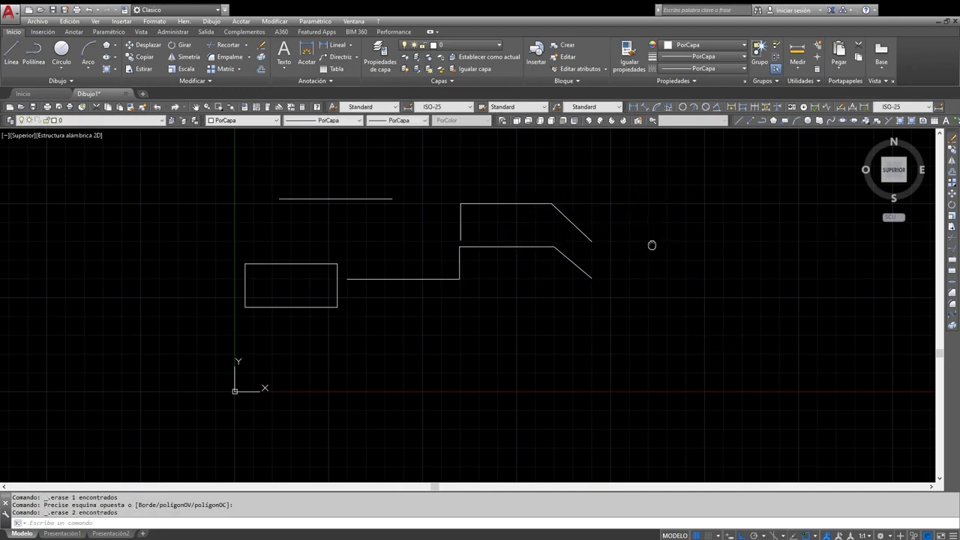
{"action": "mouse_move", "coordinate": [650, 244]}
{"action": "middle_mouse_down"}
{"action": "mouse_move", "coordinate": [658, 307]}
{"action": "mouse_move", "coordinate": [679, 294]}
{"action": "mouse_move", "coordinate": [810, 294]}
{"action": "middle_mouse_up"}
{"action": "scroll", "coordinate": [658, 300], "scroll_direction": "up", "scroll_amount": 2}
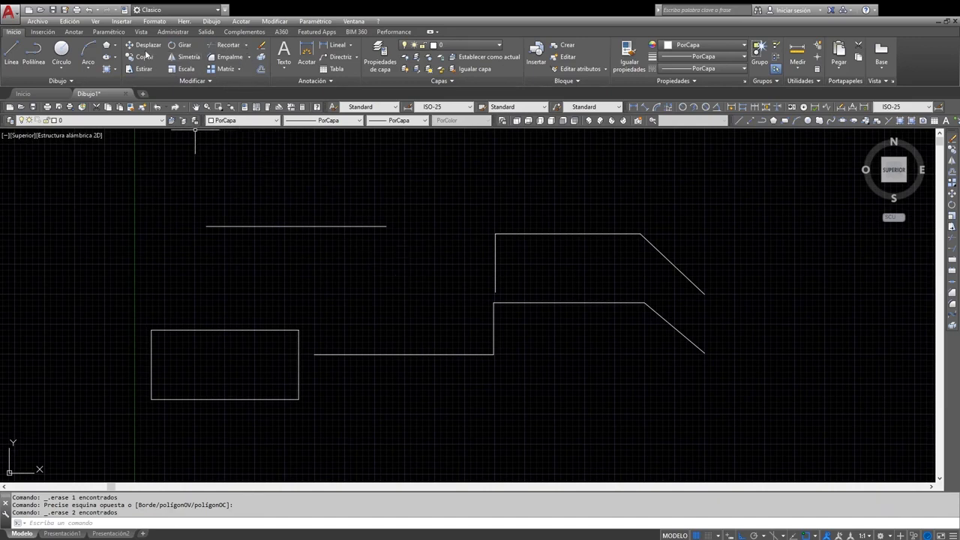
Step: Draw a circle centred on the lower polyline's inner corner, with its radius reaching the top end of the short vertical segment
{"action": "left_click", "coordinate": [61, 49]}
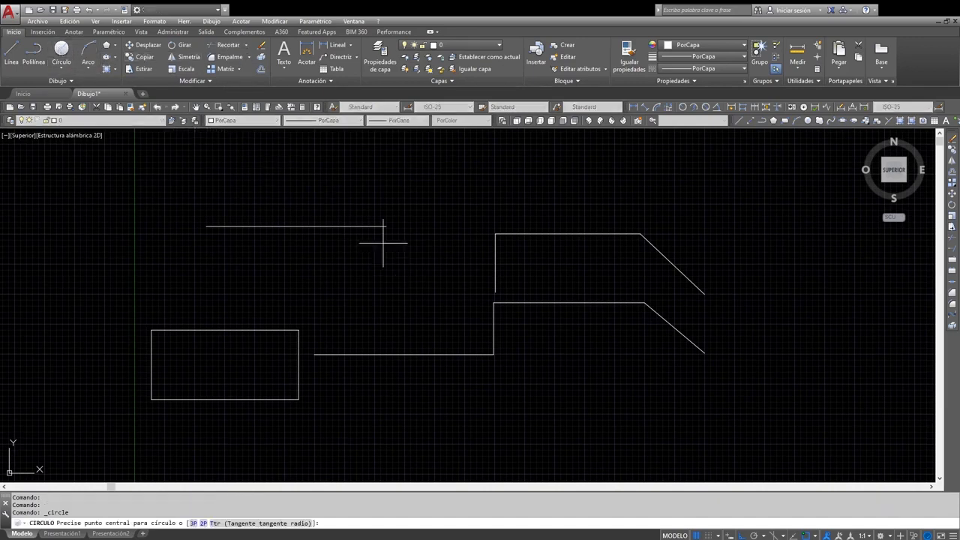
{"action": "left_click", "coordinate": [493, 354]}
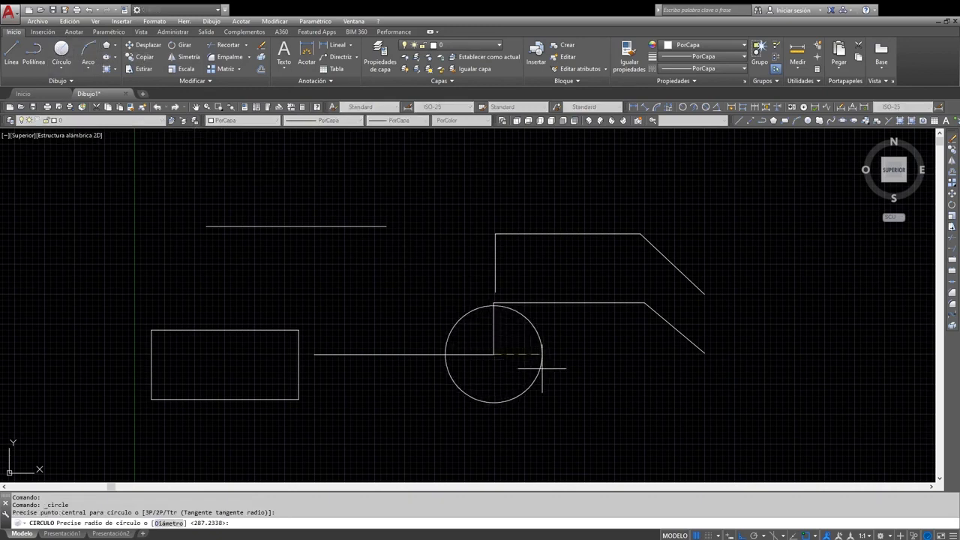
{"action": "left_click", "coordinate": [494, 303]}
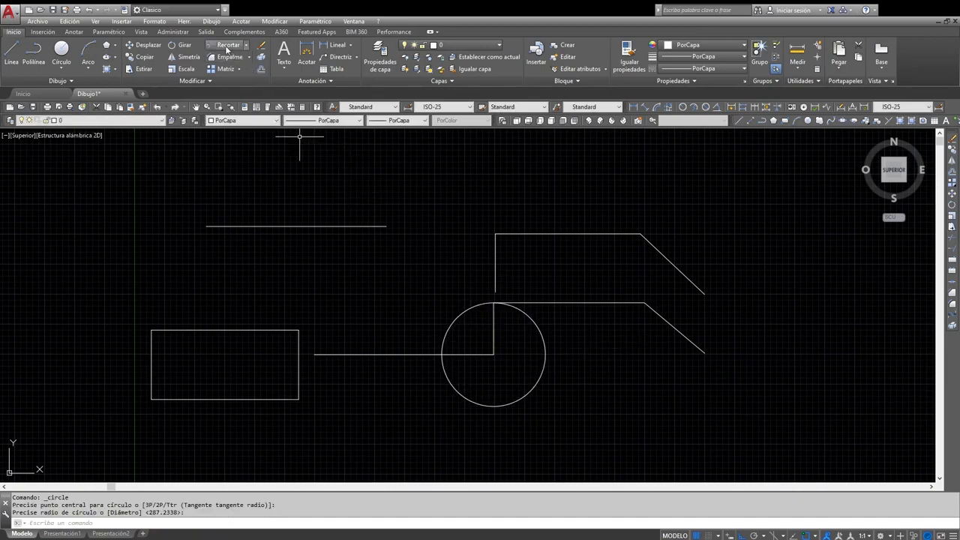
Step: Trim the vertical and horizontal polyline portions inside the circle, using the circle and the polyline as cutting edges
{"action": "left_click", "coordinate": [226, 46]}
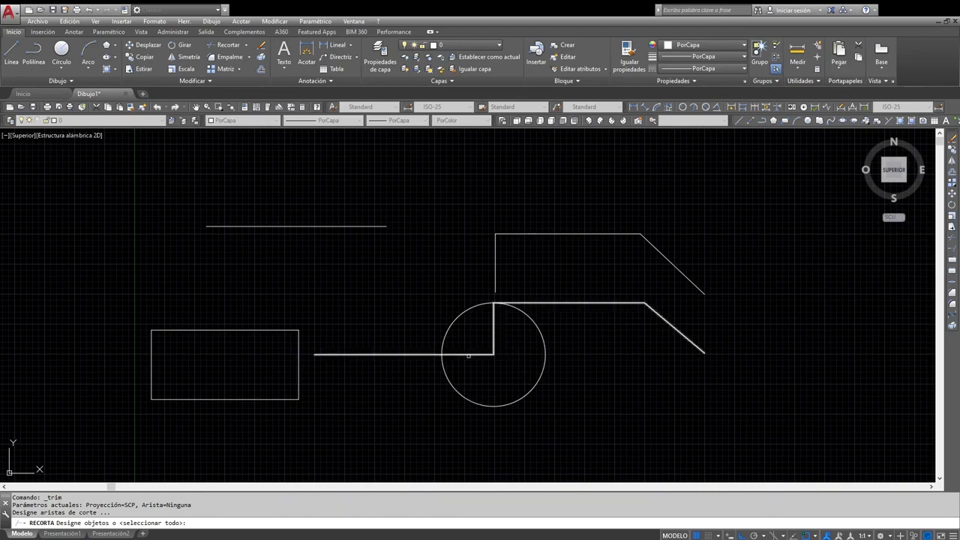
{"action": "left_click", "coordinate": [538, 328]}
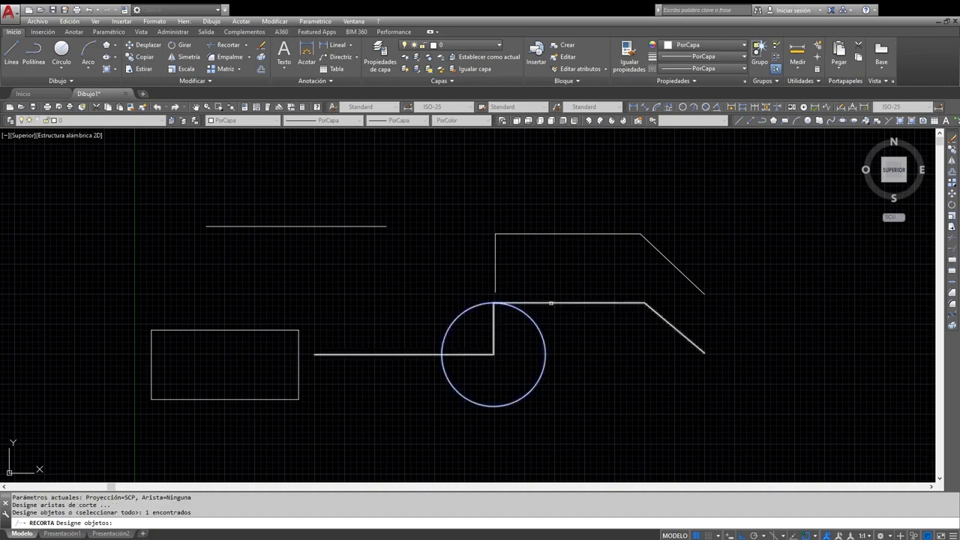
{"action": "left_click", "coordinate": [551, 303]}
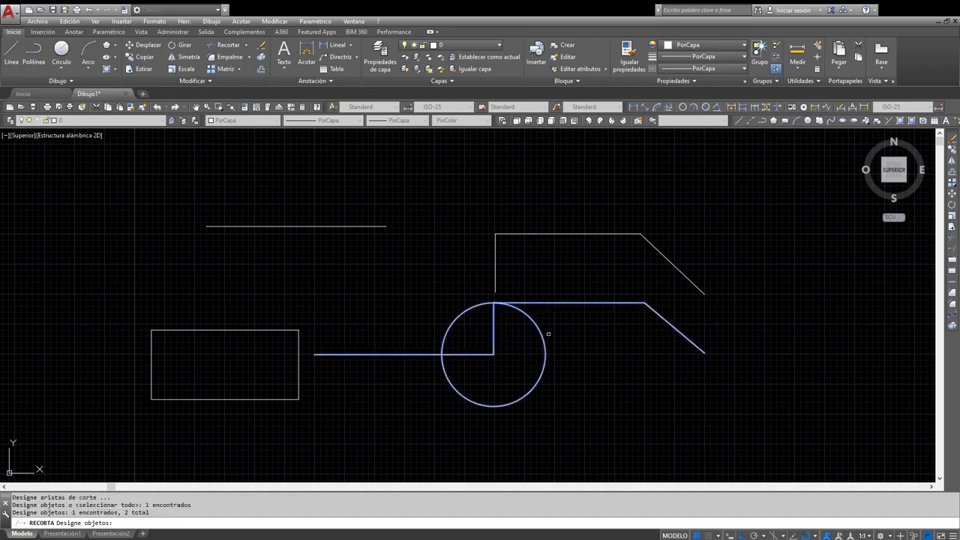
{"action": "key", "text": "Return"}
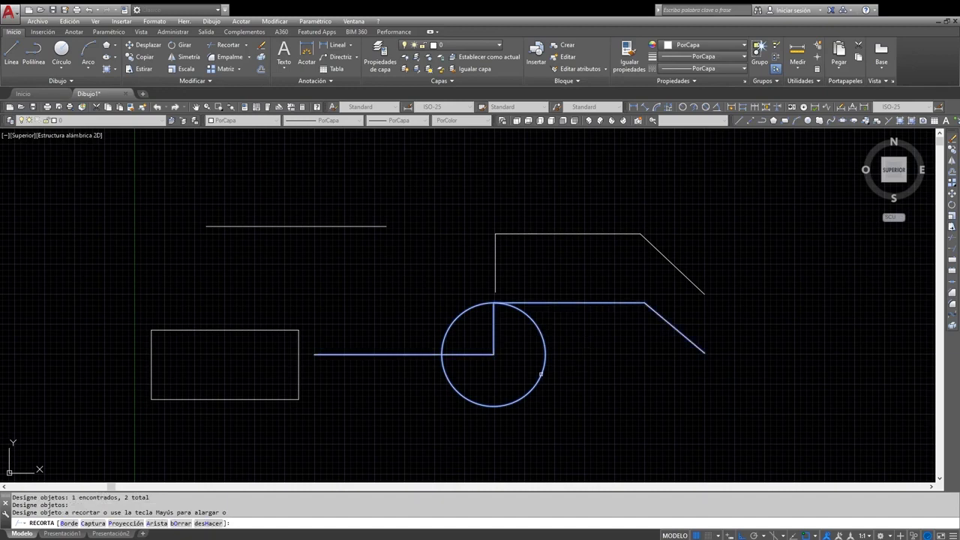
{"action": "left_click", "coordinate": [493, 339]}
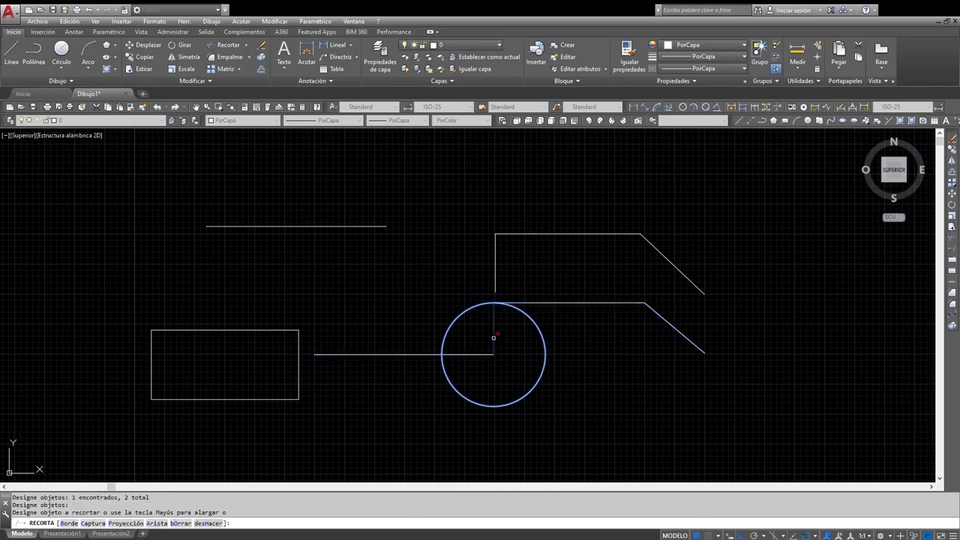
{"action": "left_click", "coordinate": [493, 339]}
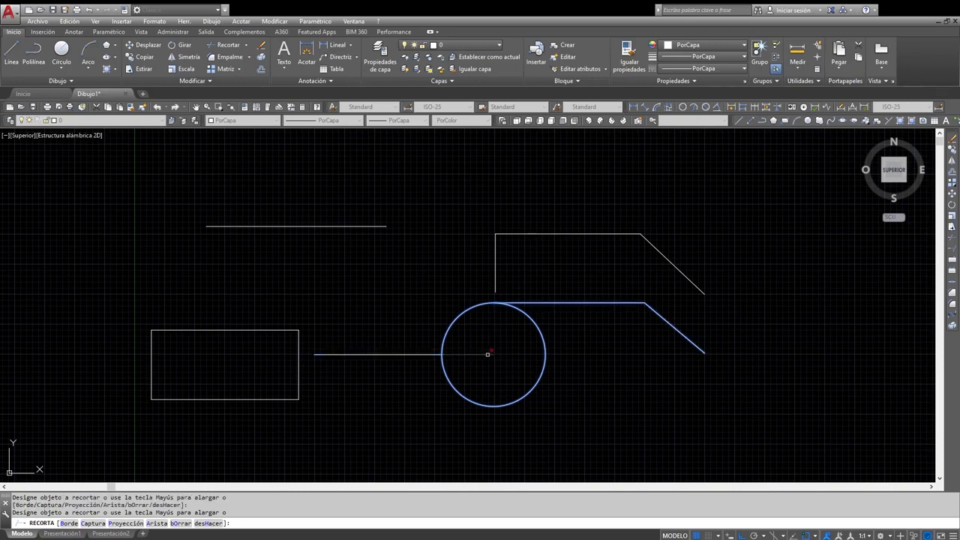
{"action": "left_click", "coordinate": [488, 355]}
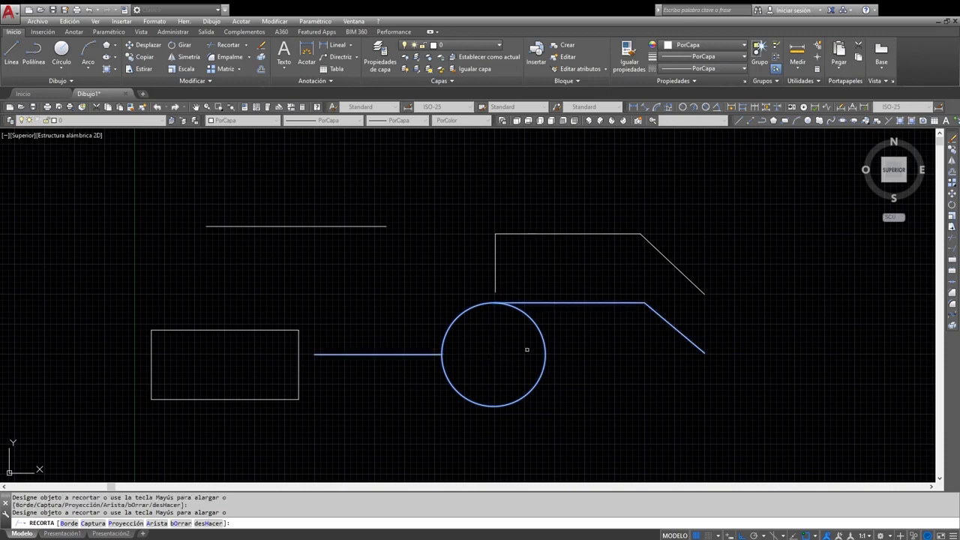
{"action": "key", "text": "Return"}
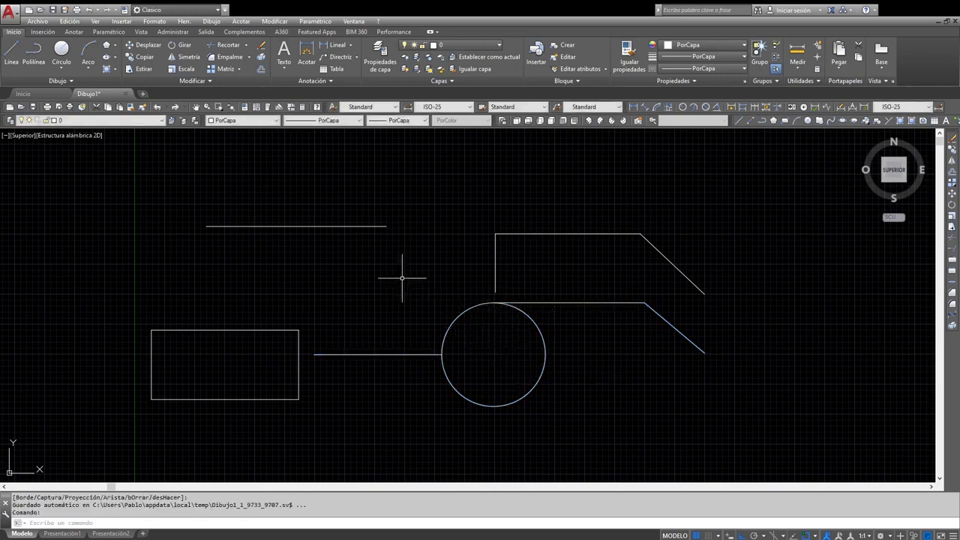
Step: Draw a sloping line with ortho mode off, crossing the upper outline's vertical and horizontal lines
{"action": "left_click", "coordinate": [12, 54]}
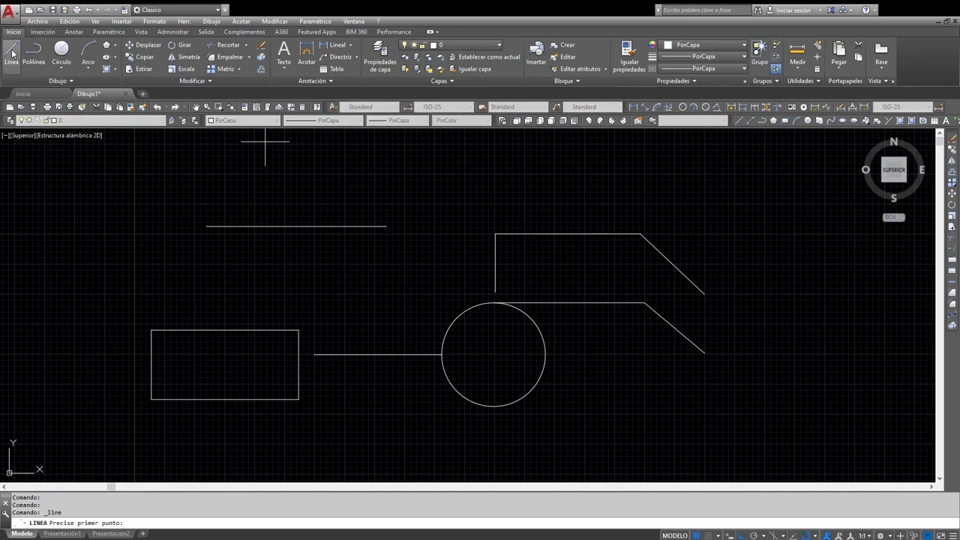
{"action": "left_click", "coordinate": [441, 279]}
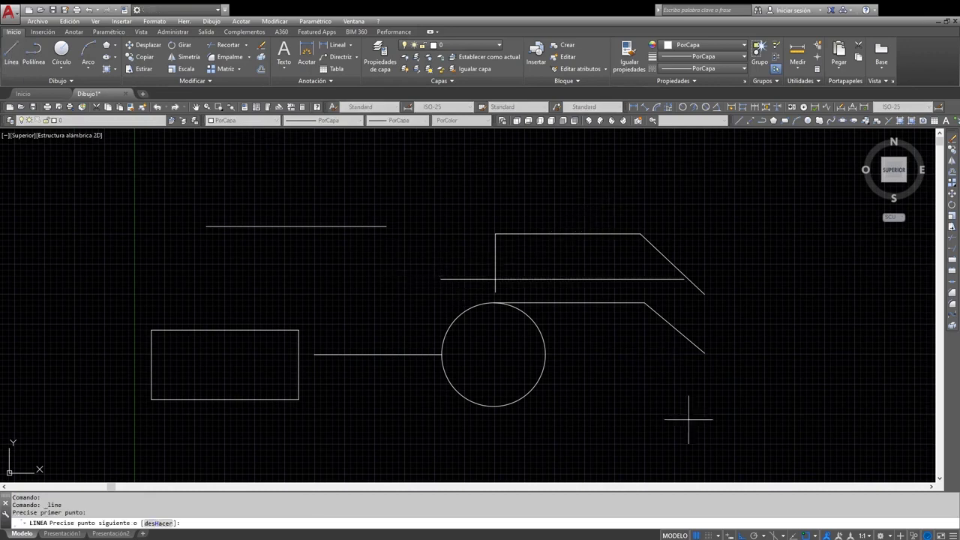
{"action": "left_click", "coordinate": [742, 536]}
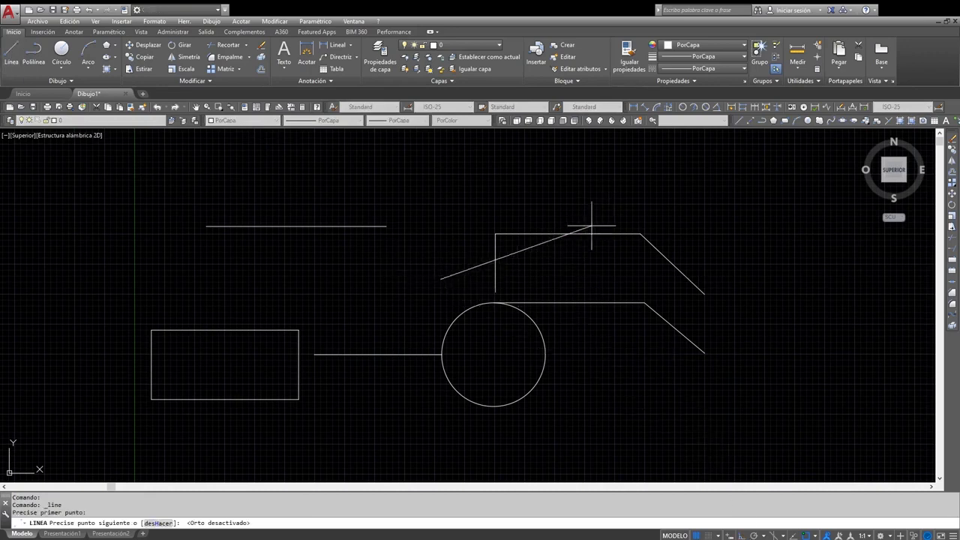
{"action": "left_click", "coordinate": [629, 208]}
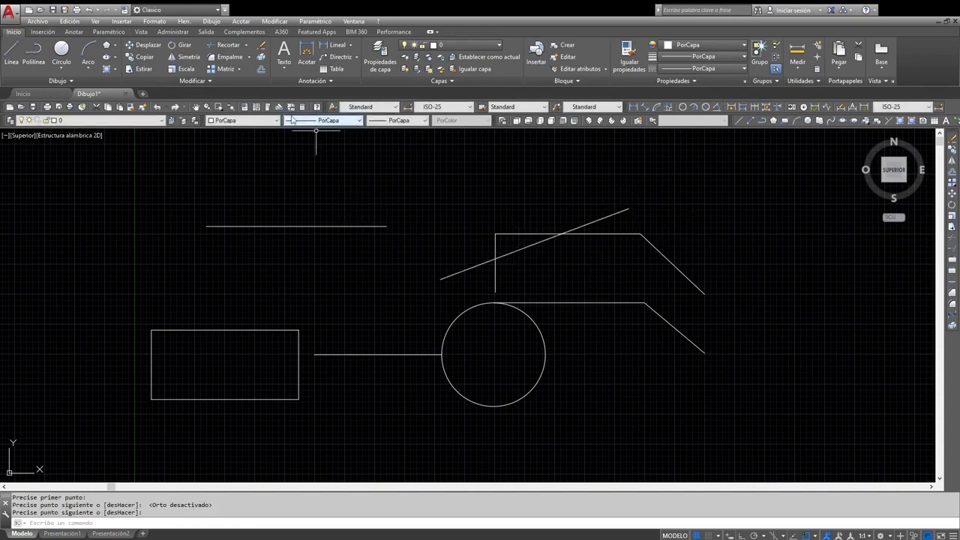
Step: Trim the middle portion of the sloping line between the upper outline's vertical and horizontal lines, using all three lines as cutting edges
{"action": "left_click", "coordinate": [226, 47]}
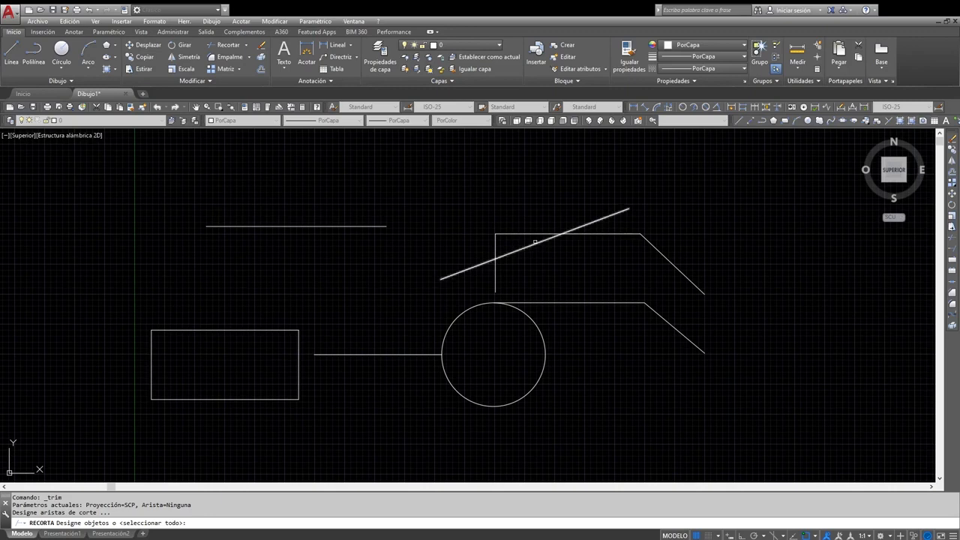
{"action": "left_click", "coordinate": [525, 235]}
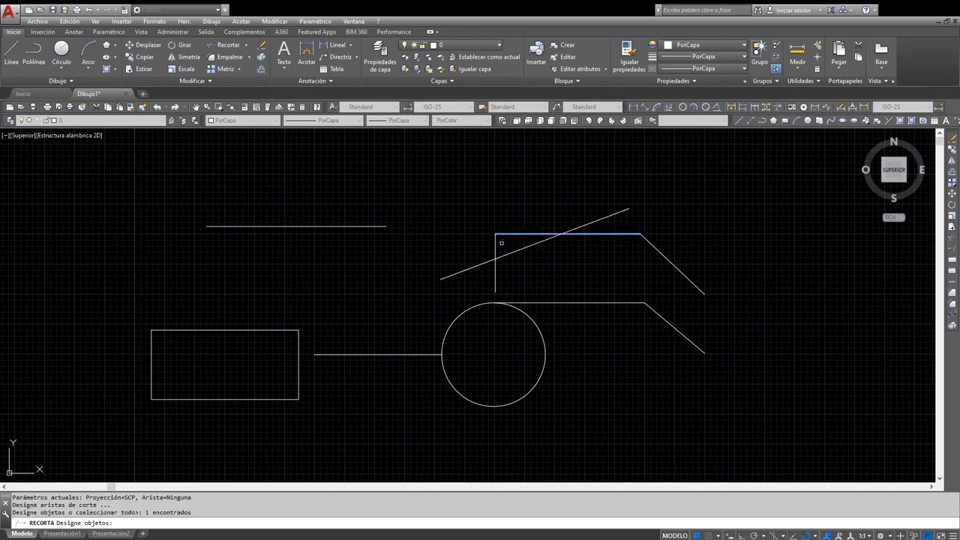
{"action": "left_click", "coordinate": [495, 249]}
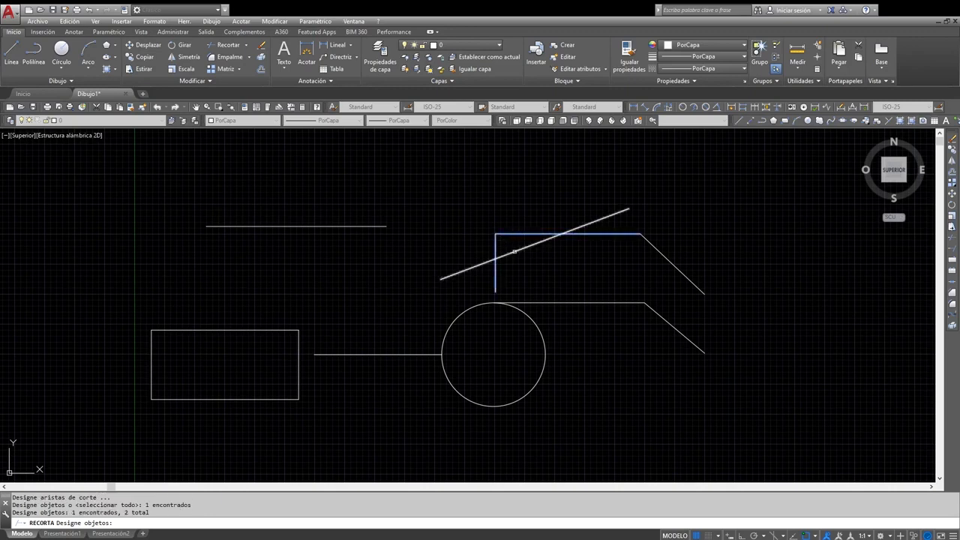
{"action": "left_click", "coordinate": [514, 252]}
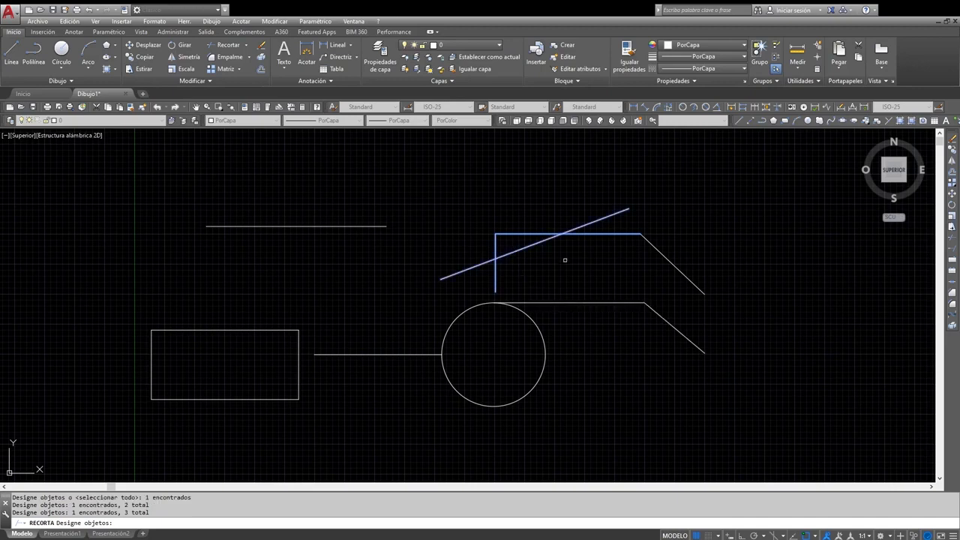
{"action": "key", "text": "Return"}
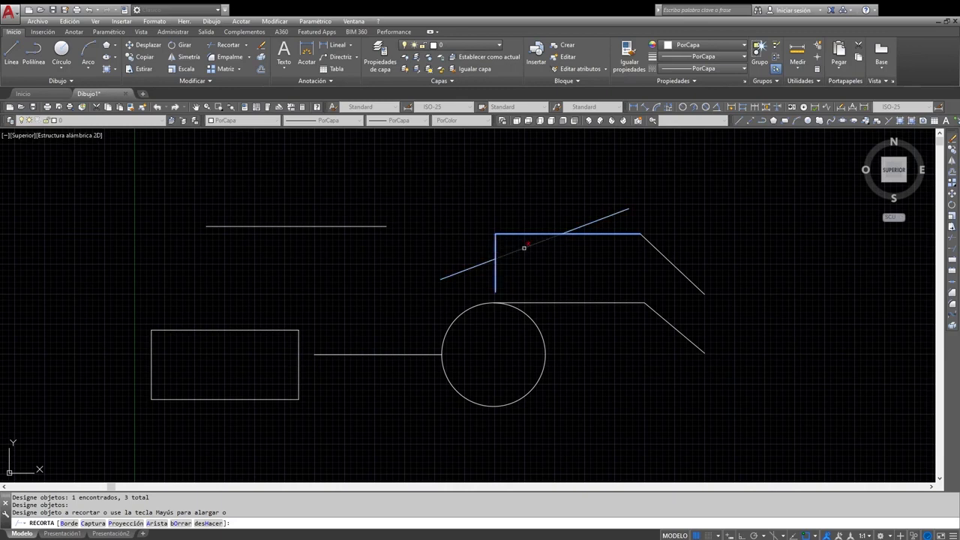
{"action": "left_click", "coordinate": [525, 247]}
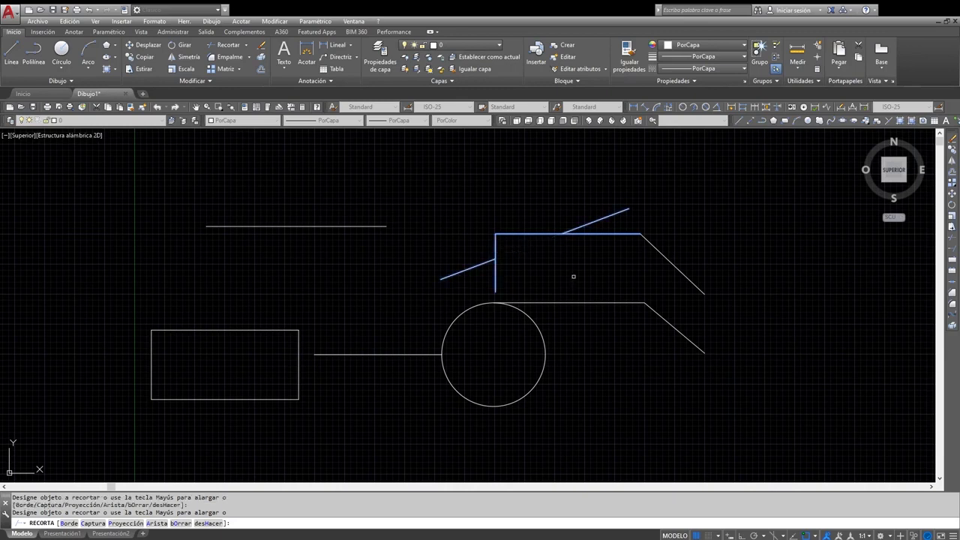
{"action": "key", "text": "Return"}
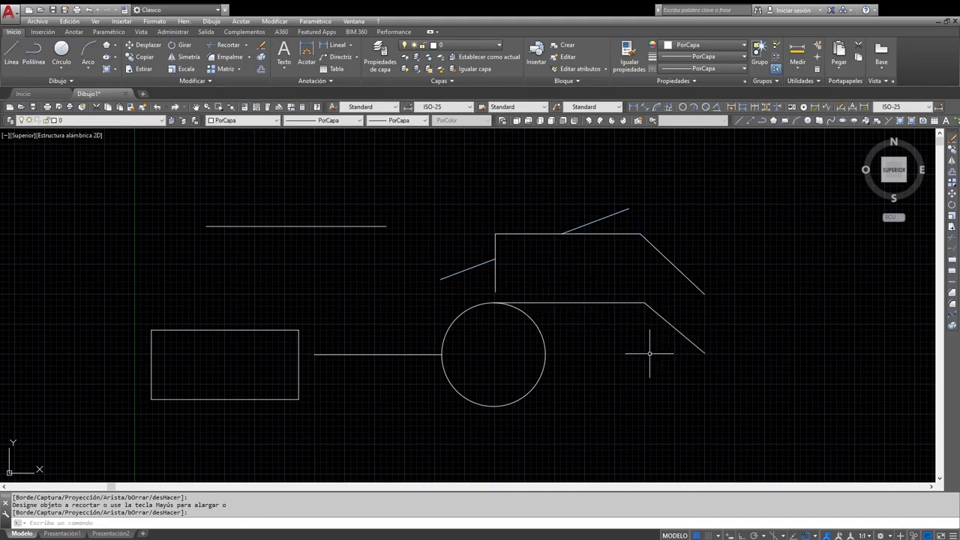
{"action": "scroll", "coordinate": [648, 349], "scroll_direction": "down", "scroll_amount": 2}
{"action": "mouse_move", "coordinate": [645, 379]}
{"action": "middle_mouse_down"}
{"action": "mouse_move", "coordinate": [644, 343]}
{"action": "mouse_move", "coordinate": [636, 360]}
{"action": "middle_mouse_up"}
{"action": "scroll", "coordinate": [643, 343], "scroll_direction": "up", "scroll_amount": 2}
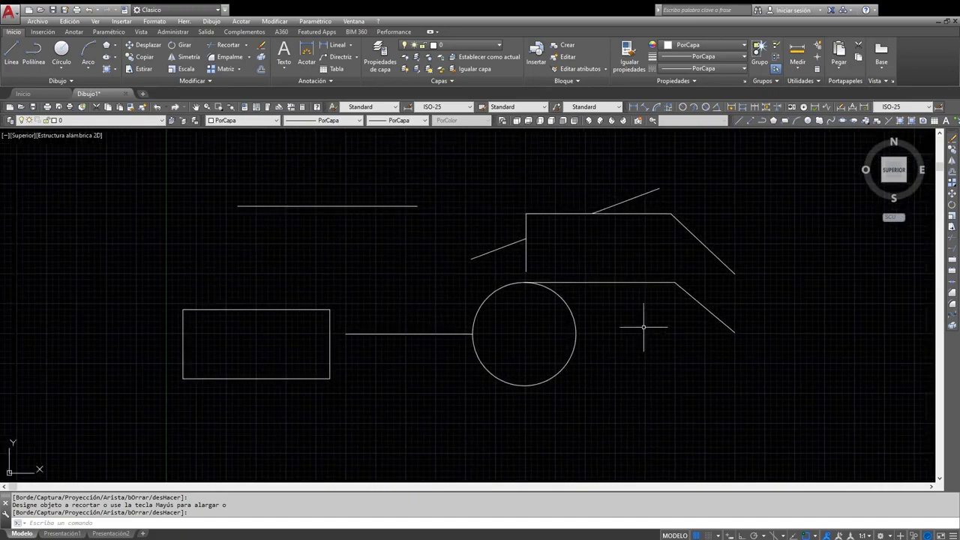